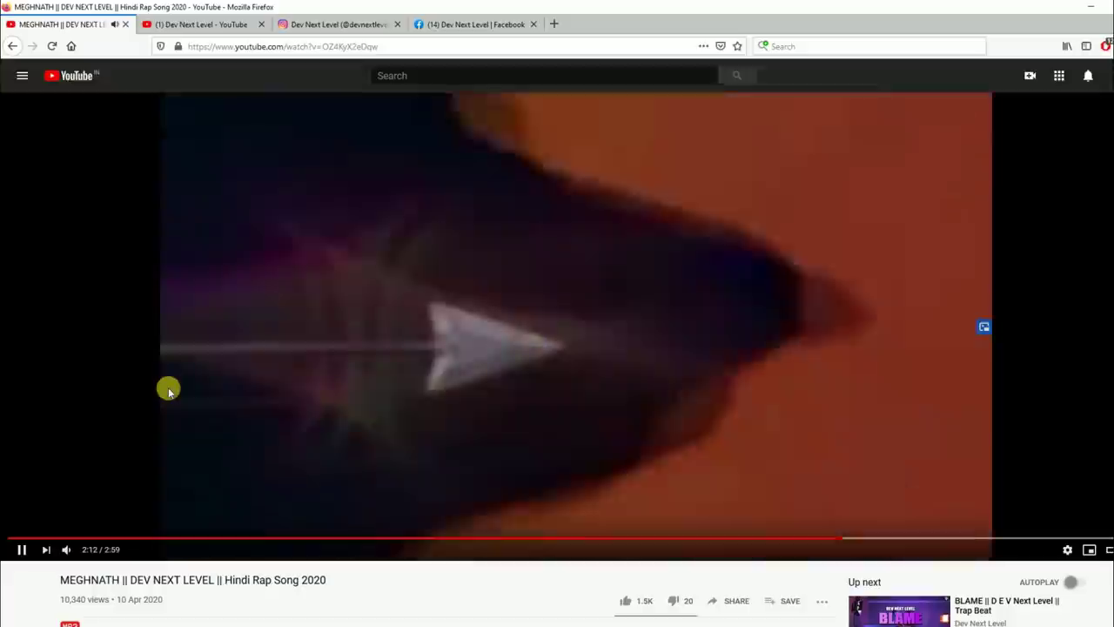
Step: Restart the MEGHNATH video from its beginning and pause it at 0:02 on the opening text
left_click(169, 391)
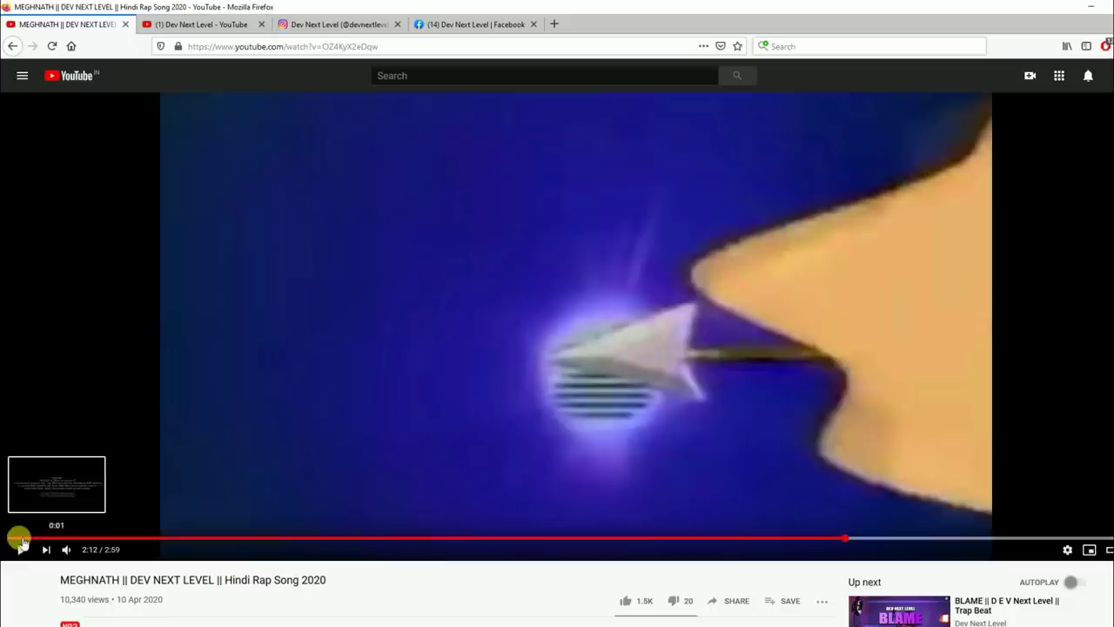
left_click(17, 539)
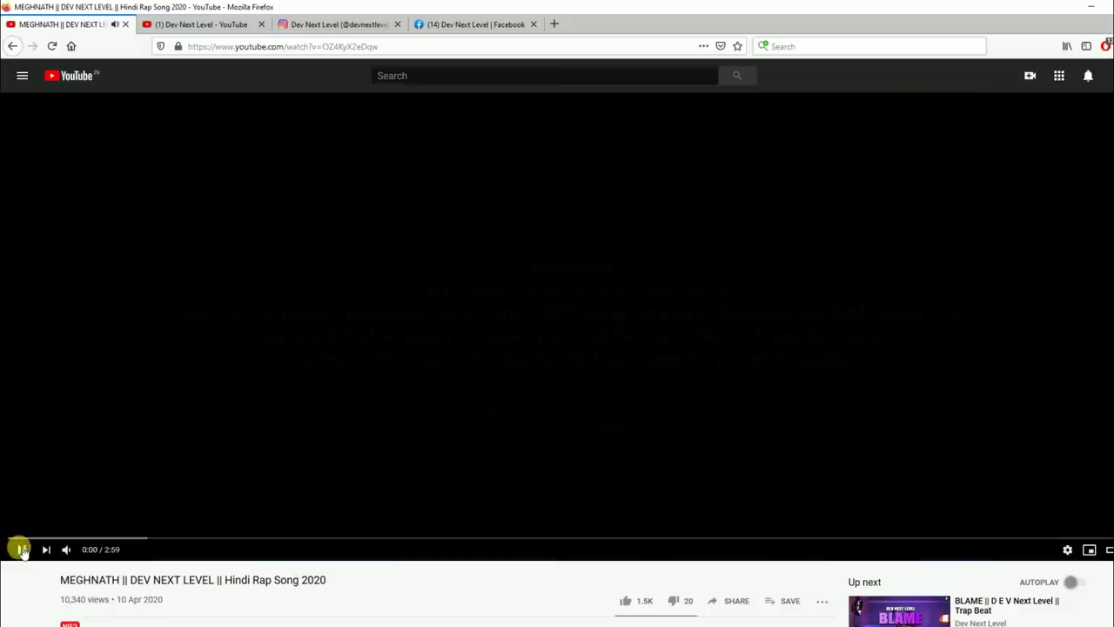
left_click(22, 549)
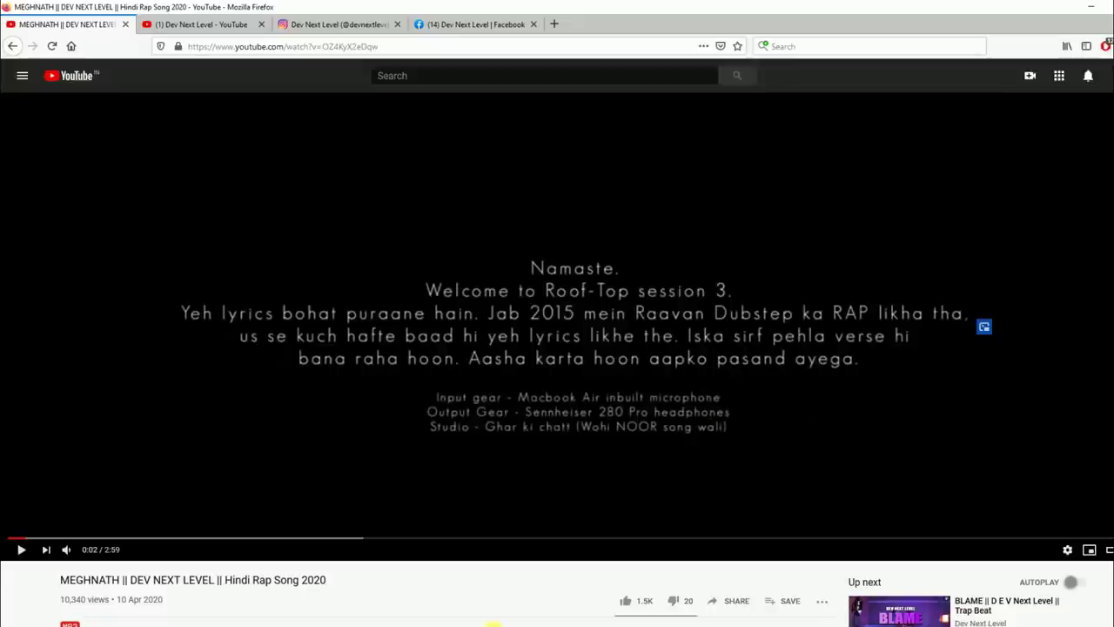
Step: Expand the video's description and read through the song links and the full lyrics
scroll(294, 418, "down", 6)
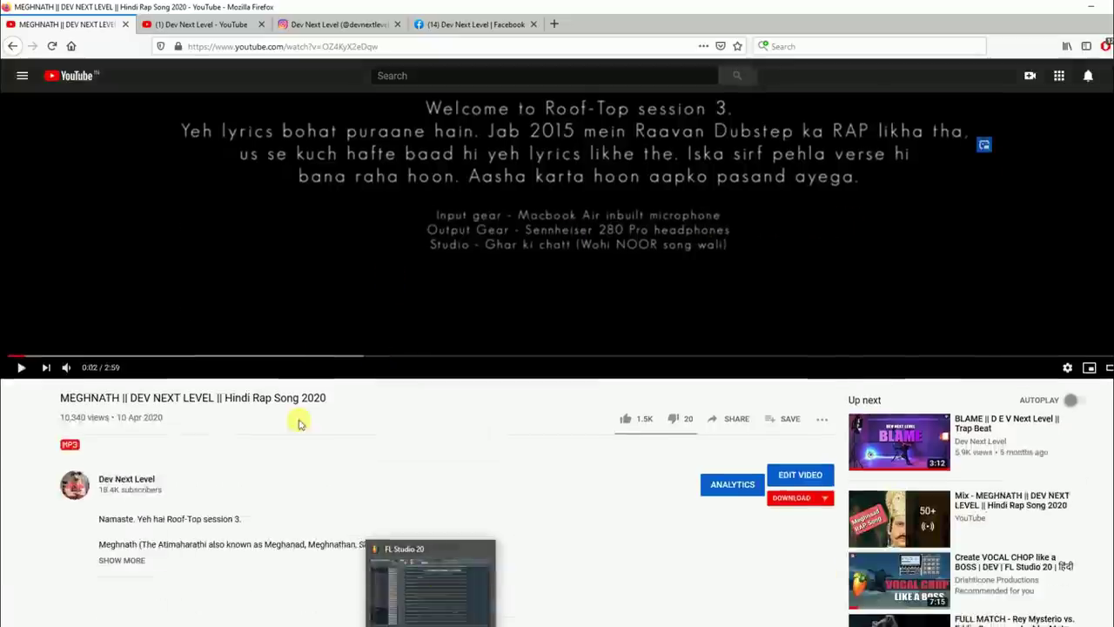
left_click(123, 251)
scroll(348, 365, "down", 5)
scroll(365, 352, "up", 3)
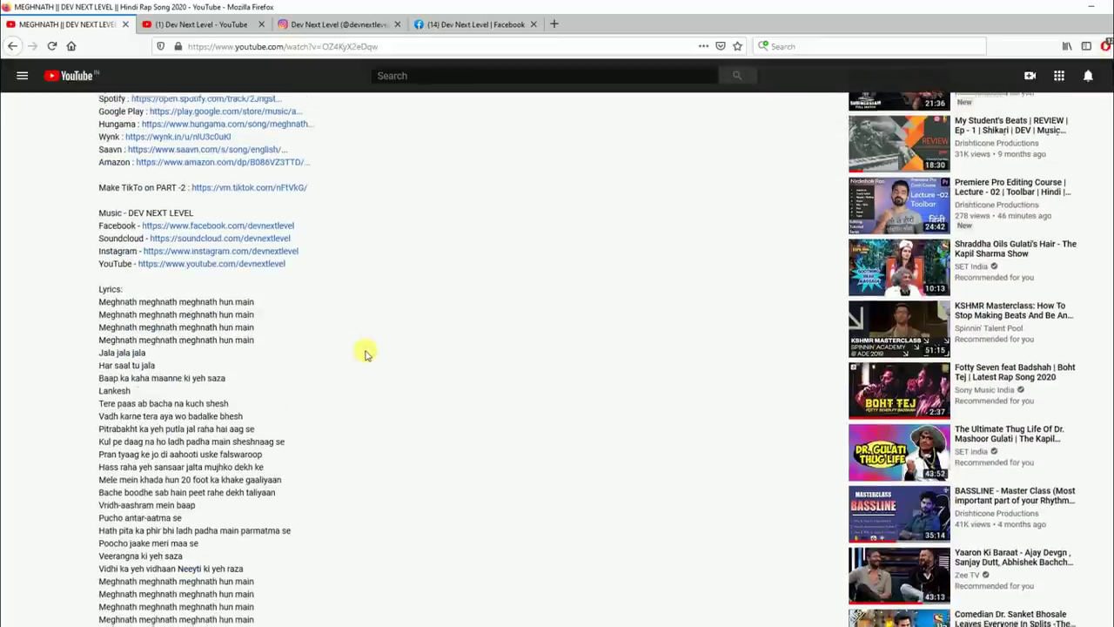
scroll(366, 353, "down", 1)
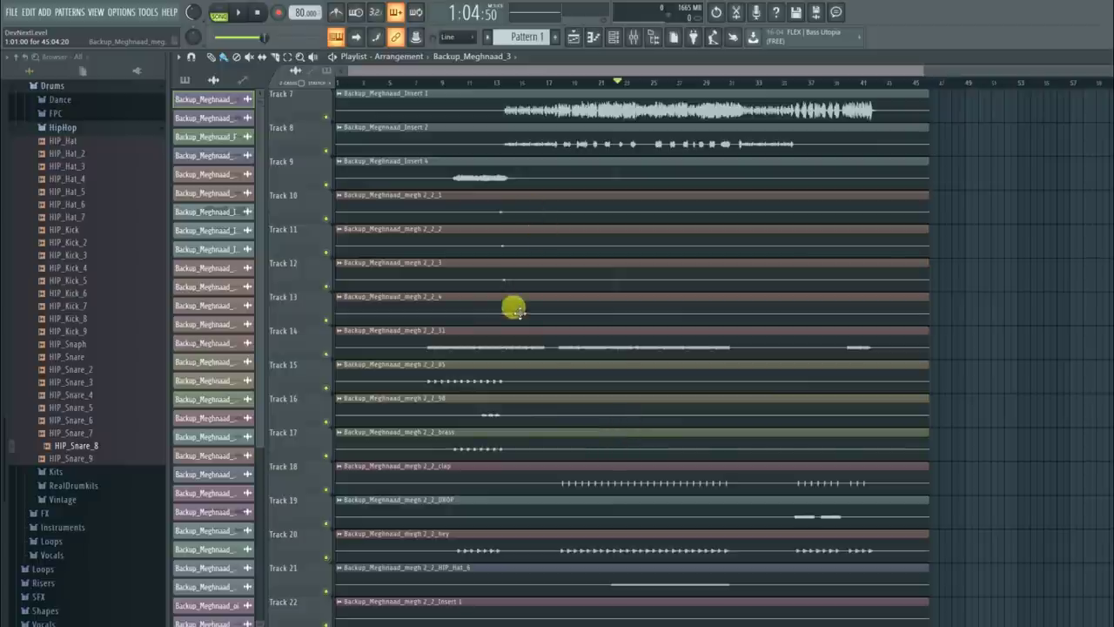
scroll(415, 212, "down", 4)
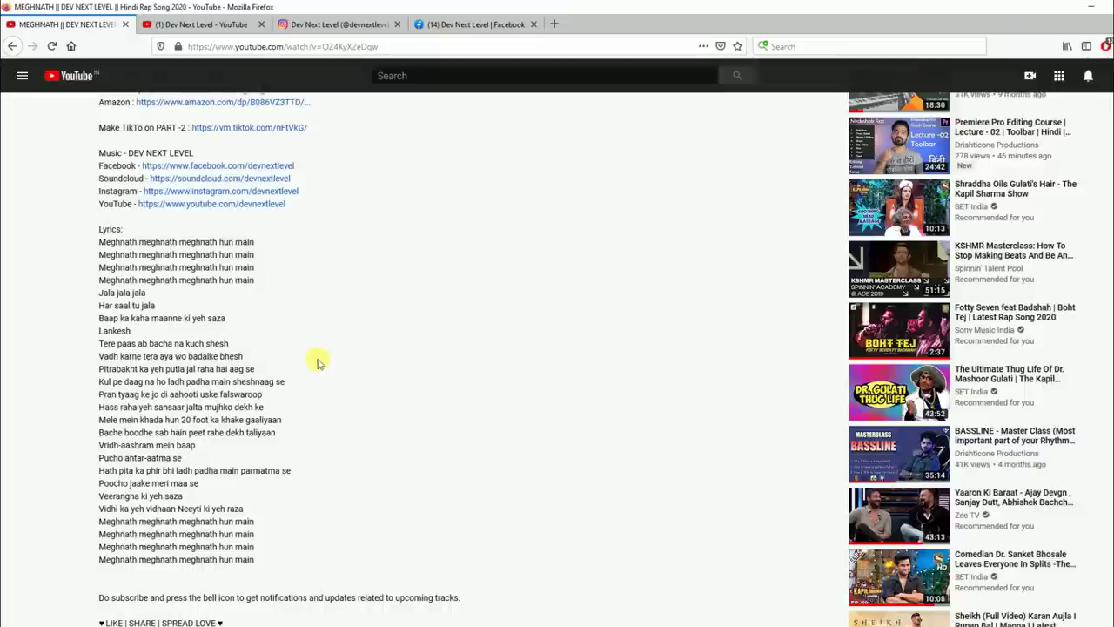
scroll(316, 360, "up", 10)
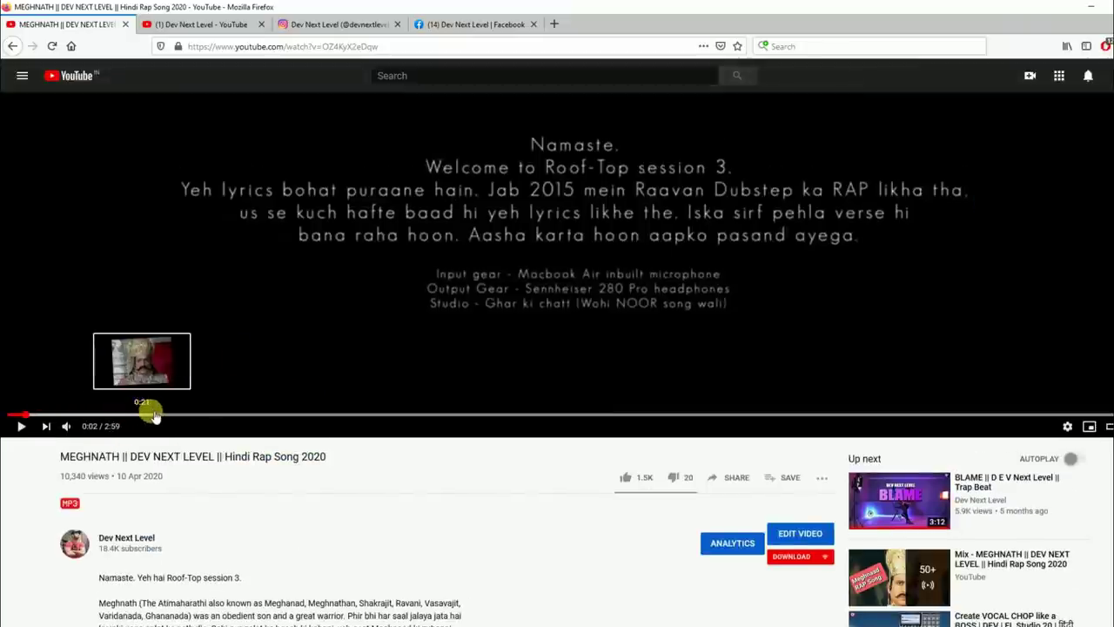
Step: Seek the video to 0:23, skip further ahead during playback, and pause it at 0:50
left_click(160, 417)
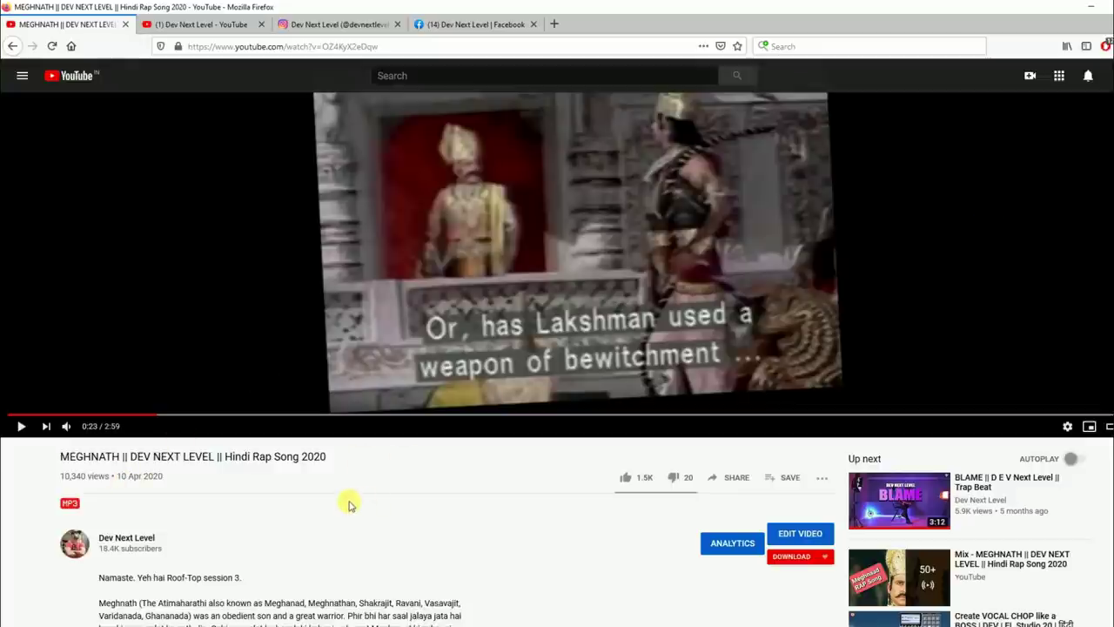
scroll(339, 518, "down", 3)
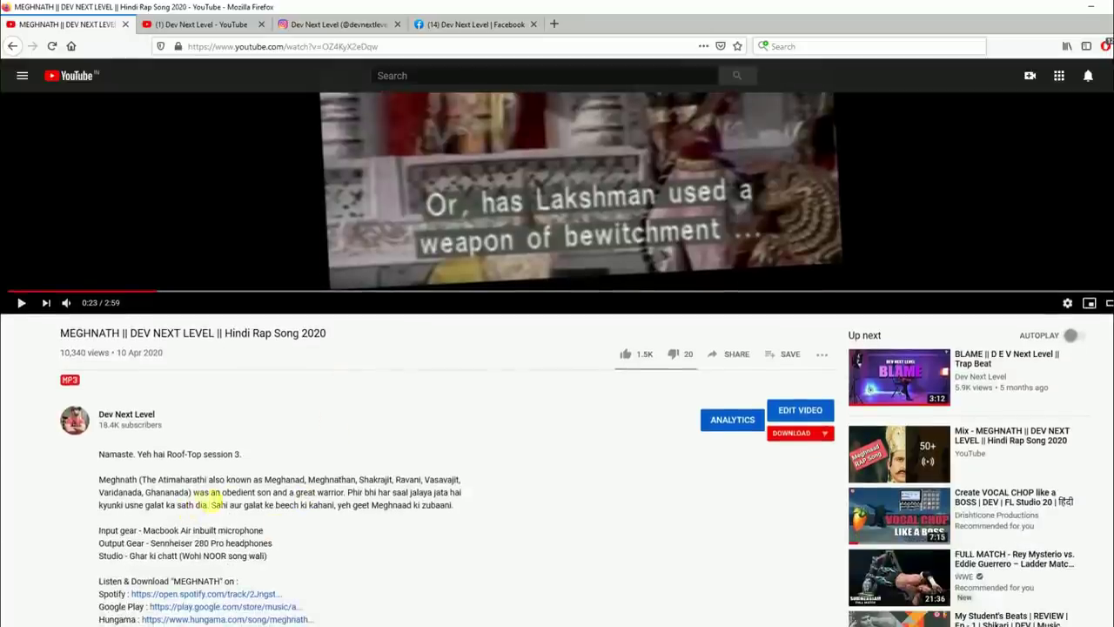
scroll(505, 444, "up", 5)
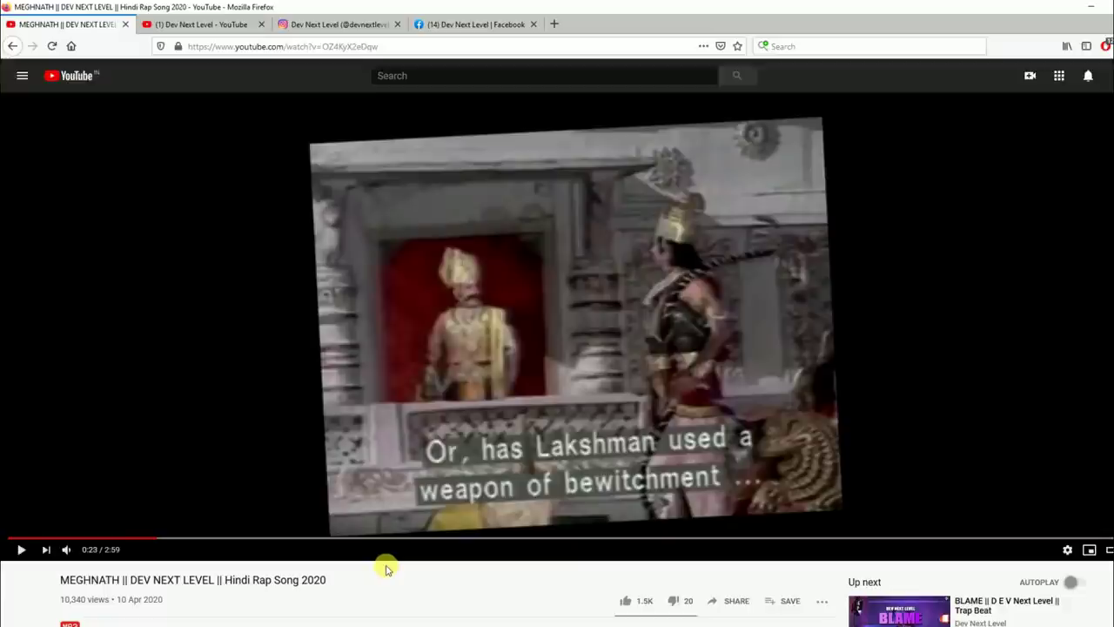
left_click(24, 549)
left_click_drag(156, 537, 245, 541)
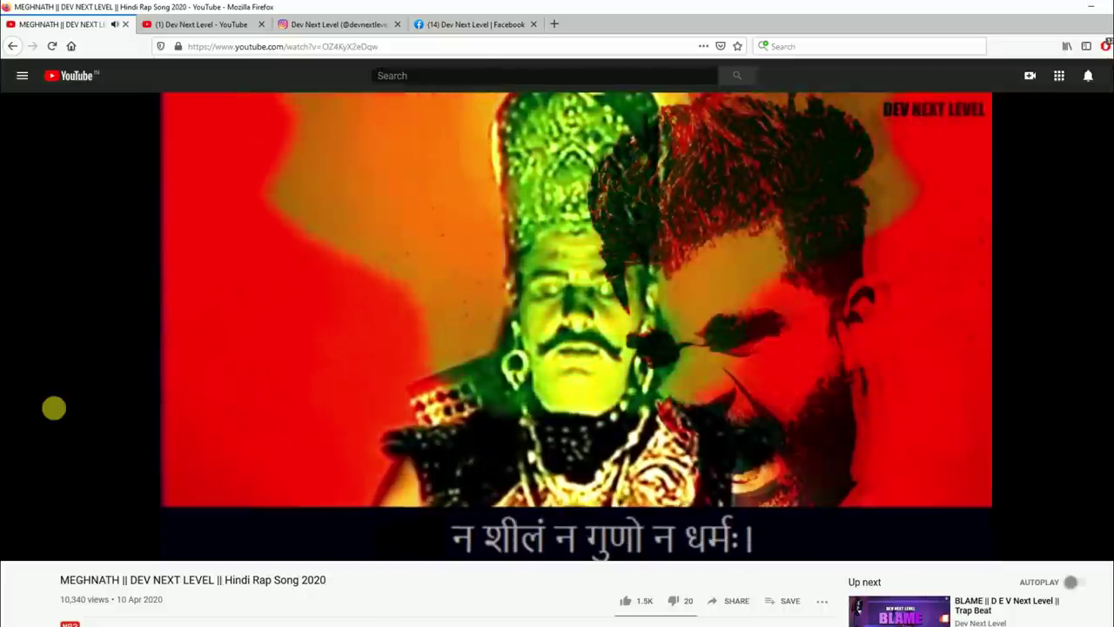
left_click(238, 419)
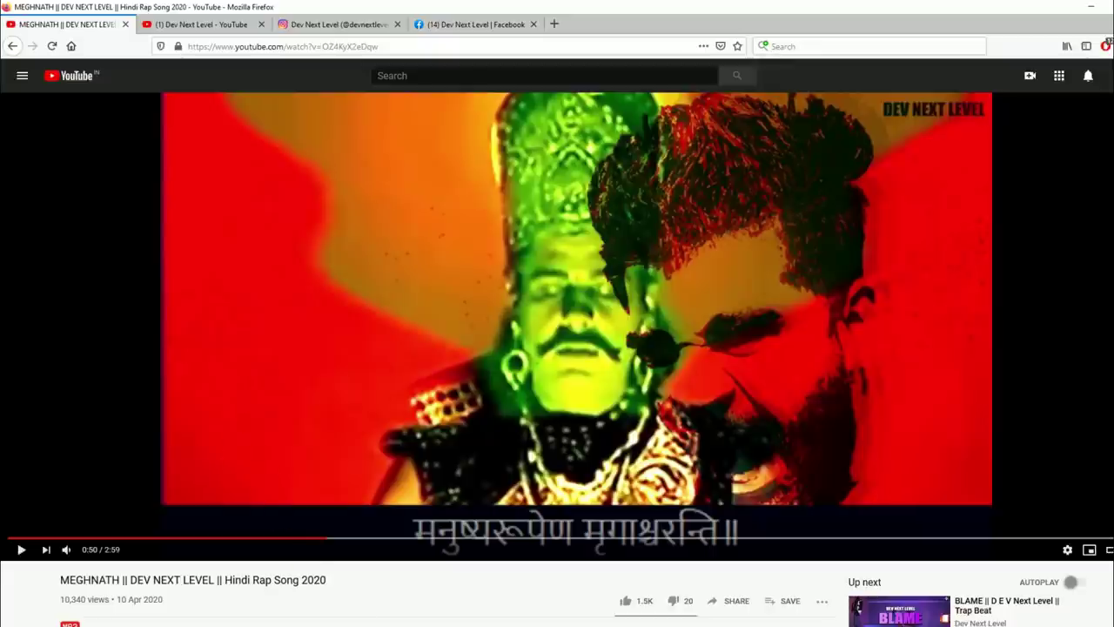
Step: Switch to FL Studio, set the song position to 0:19:50 and look through the playlist's stem tracks
left_click(432, 591)
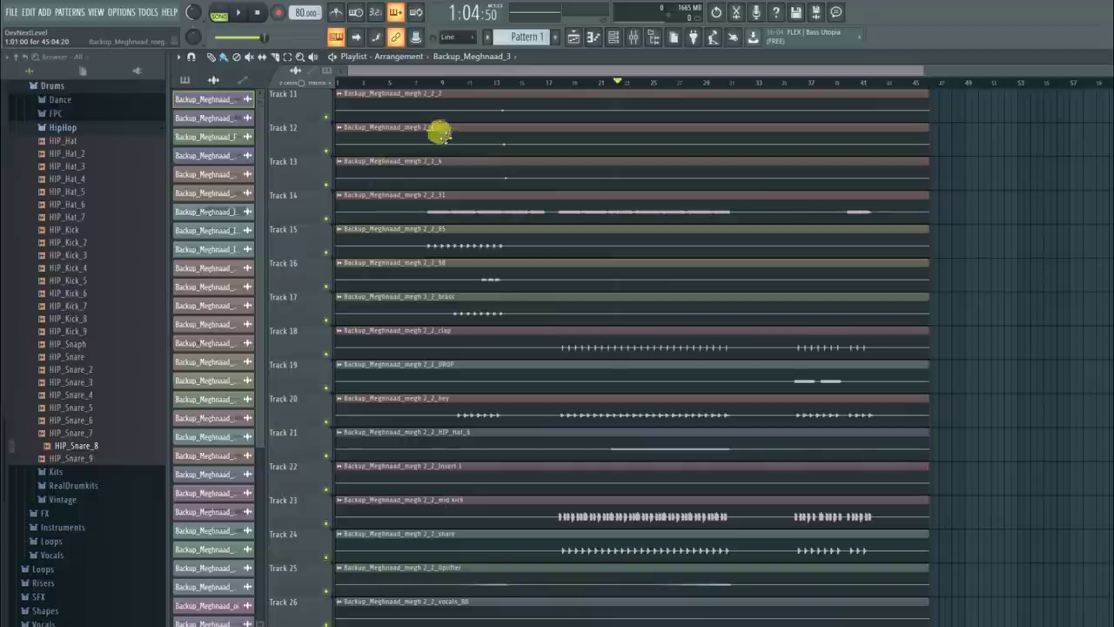
left_click(422, 81)
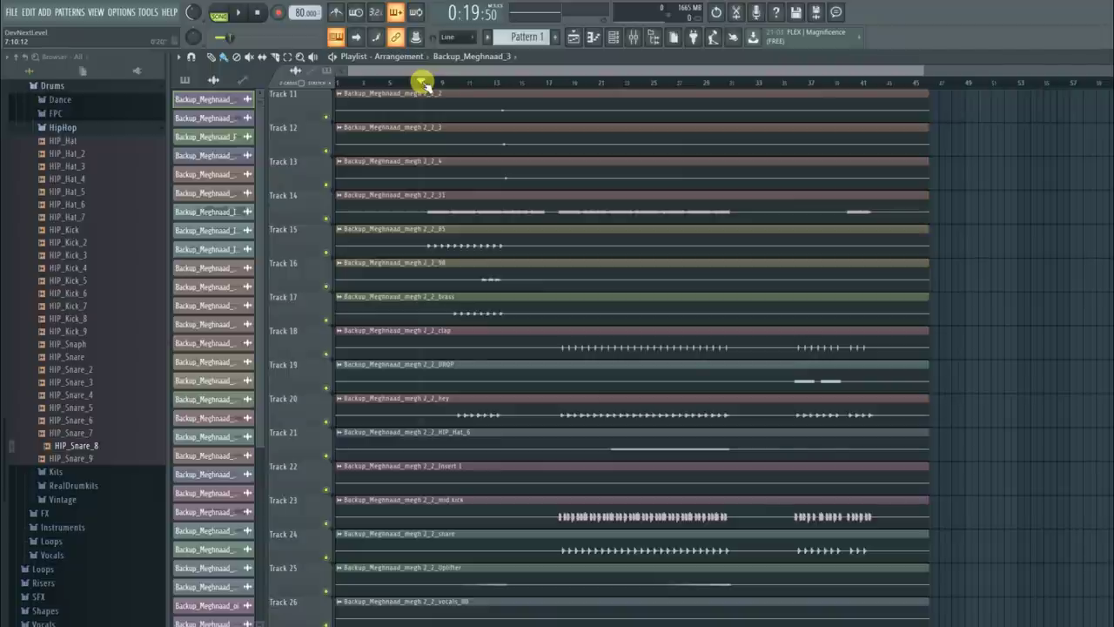
scroll(391, 322, "down", 9)
scroll(396, 338, "up", 16)
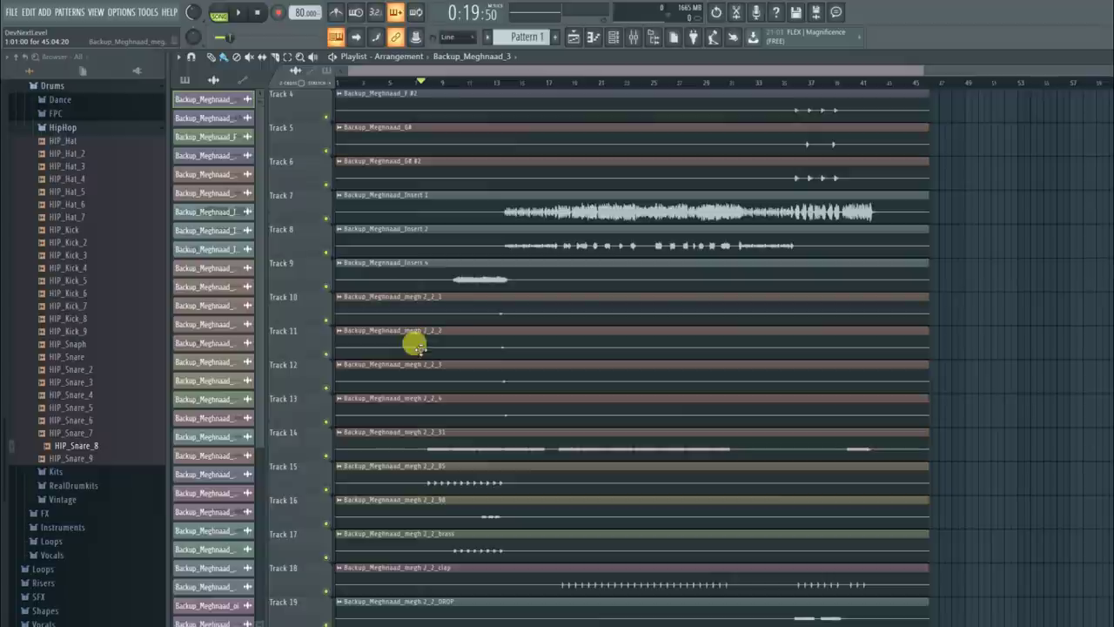
Step: Solo Track 14 (megh 2_2_31) in the playlist and audition it from 0:21:00
left_click(326, 455, "ctrl")
left_click(429, 82)
key("space")
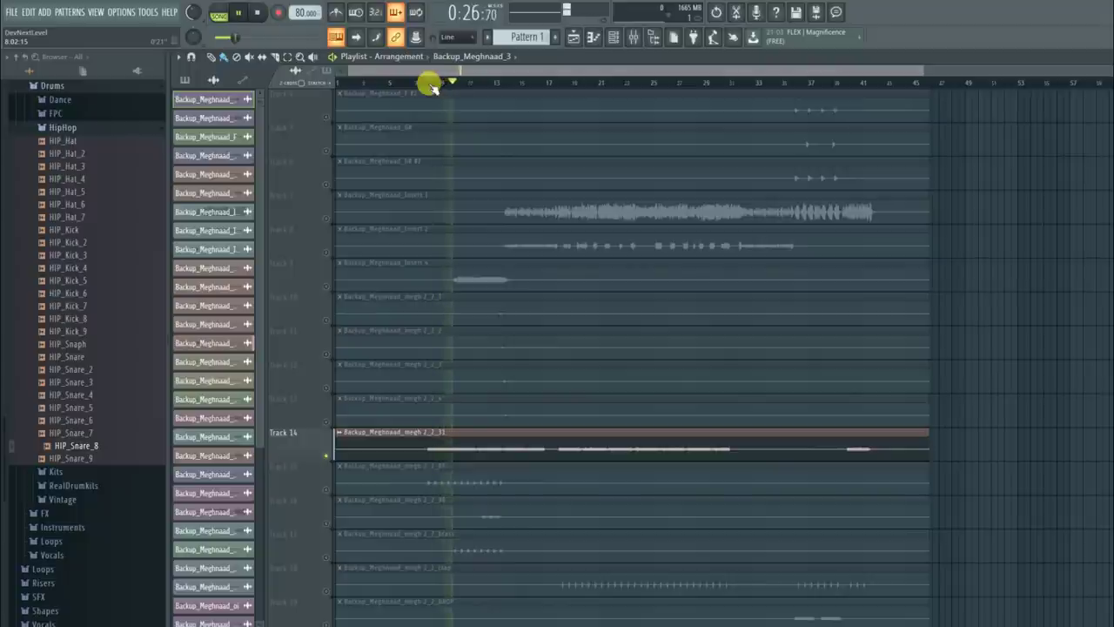
key("space")
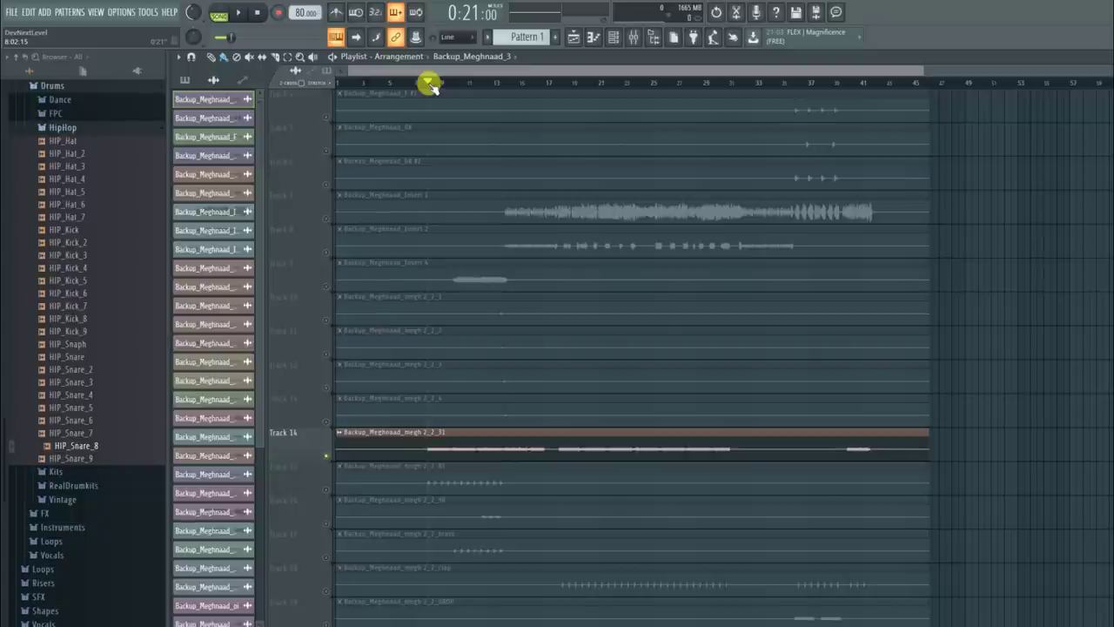
Step: Unmute Track 9 (Insert 4) and audition it together with Track 14 from 0:25:50
left_click(444, 82)
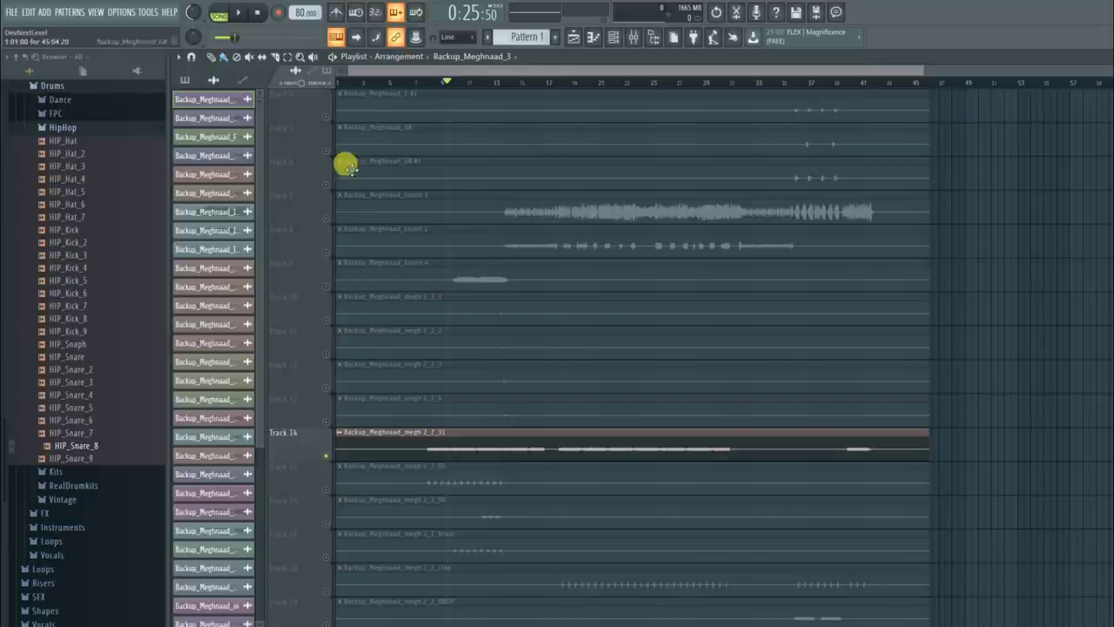
left_click(327, 285)
key("space")
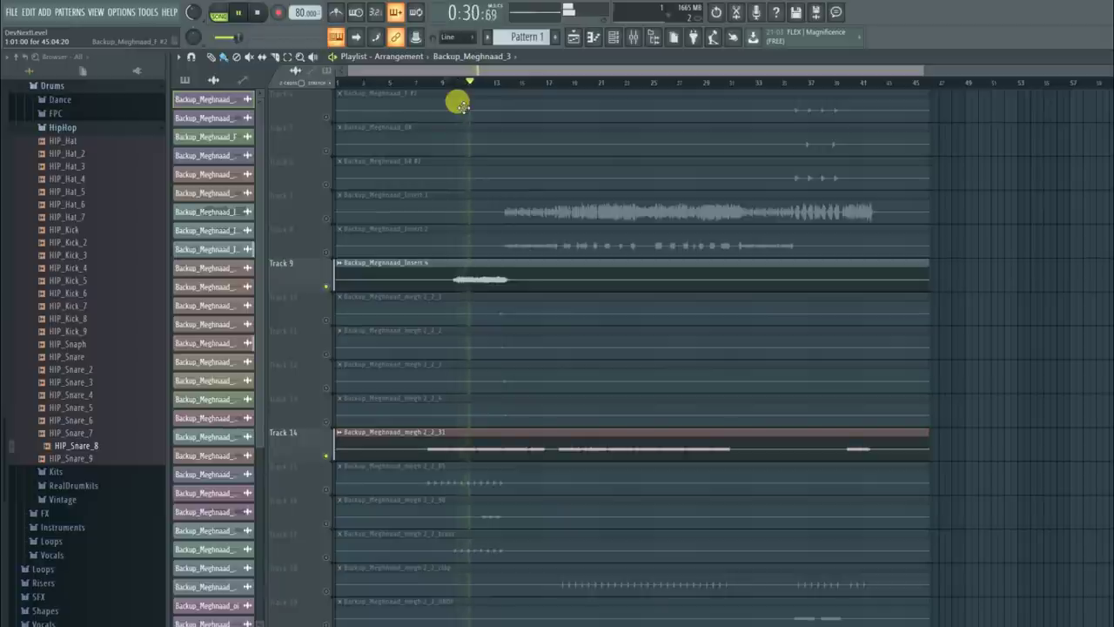
key("space")
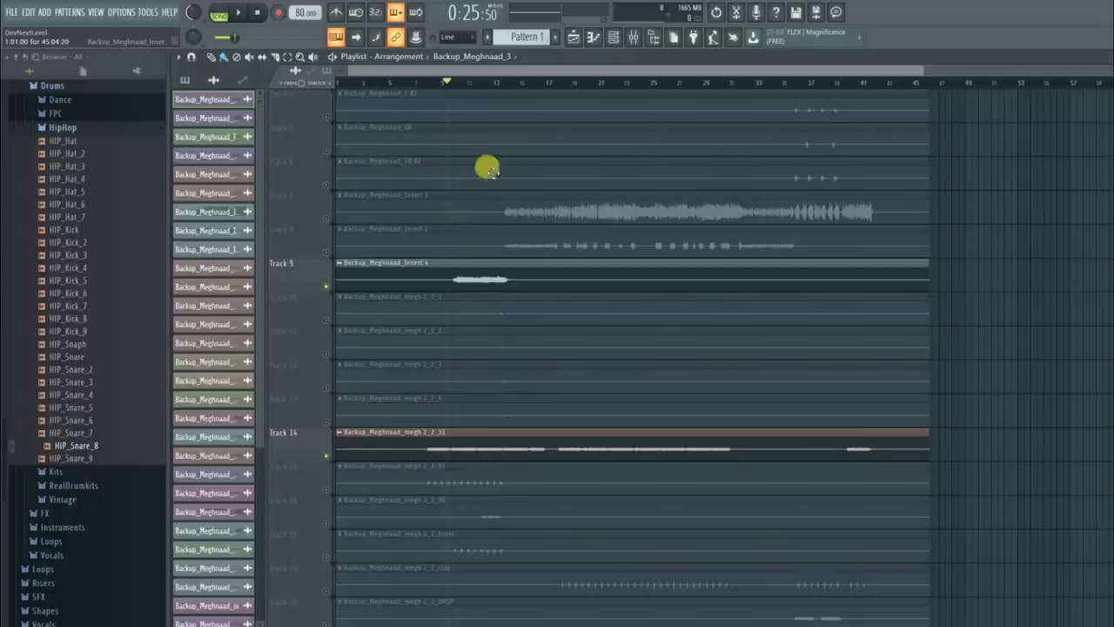
Step: Listen to Tracks 9 and 14 together from 0:27:00, then stop playback
left_click(454, 83)
key("space")
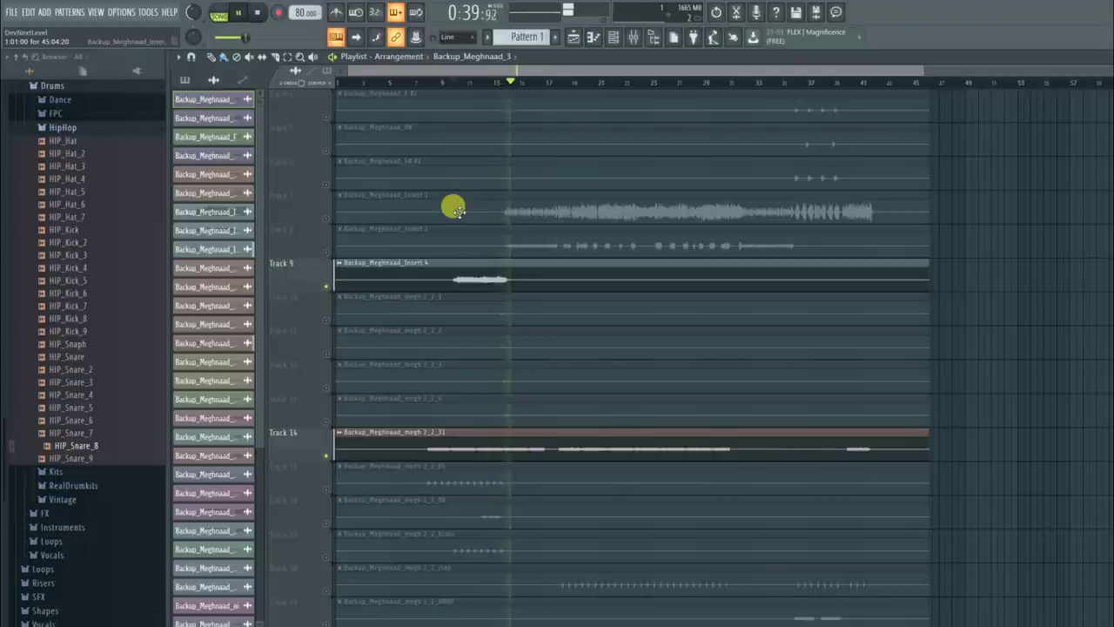
key("space")
scroll(475, 84, "down", 2)
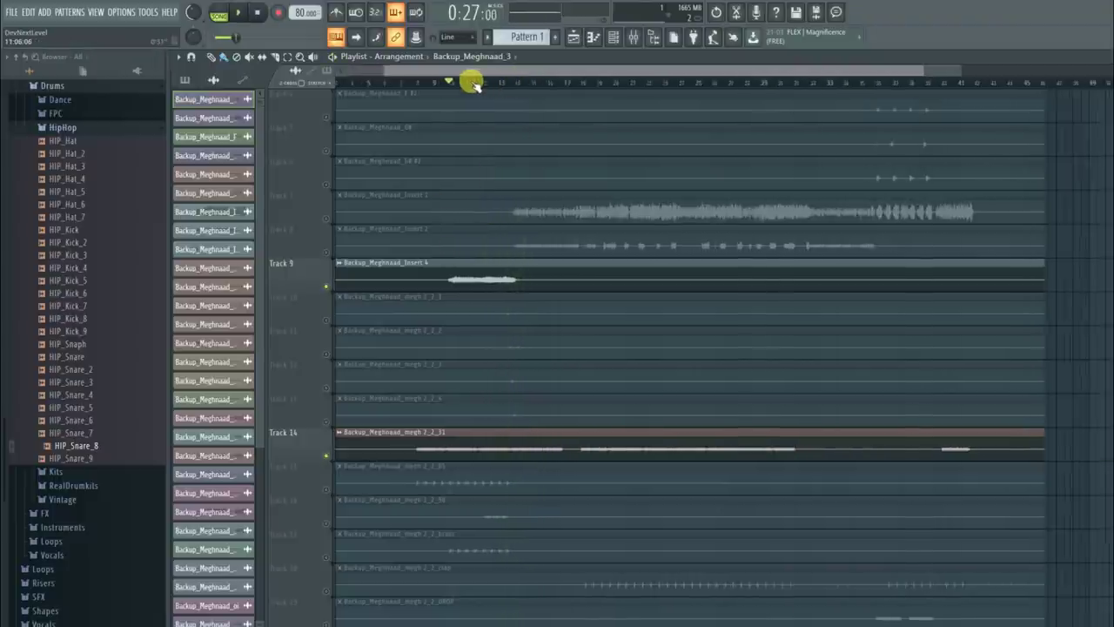
scroll(415, 158, "down", 2)
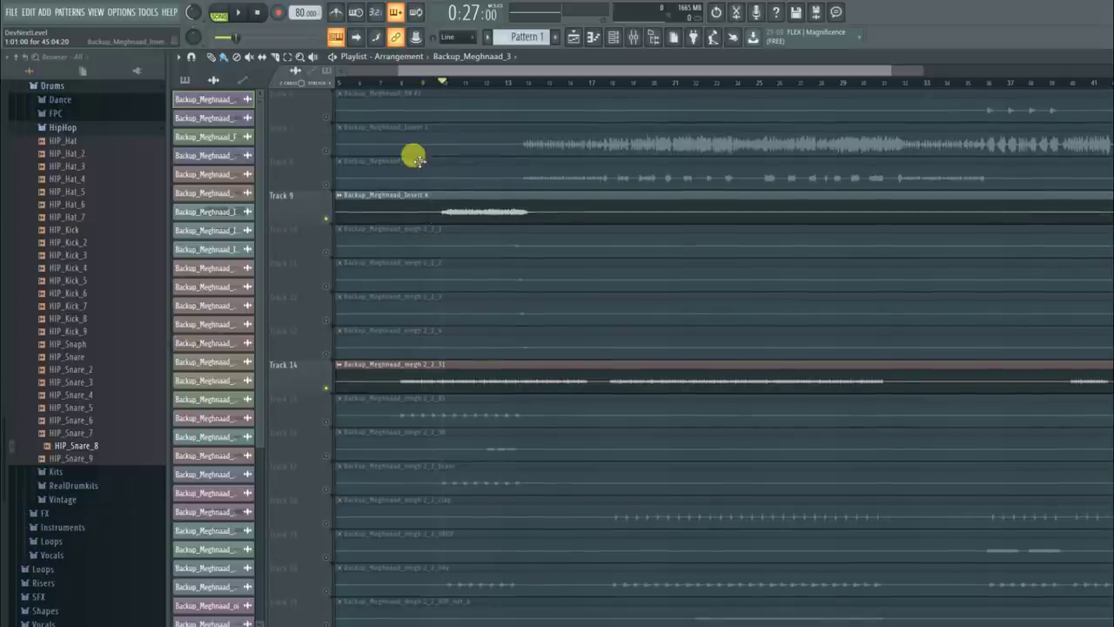
Step: Unmute Track 15 (megh 2_2_85), play from 0:21:00, and solo it to hear it alone
left_click(401, 82)
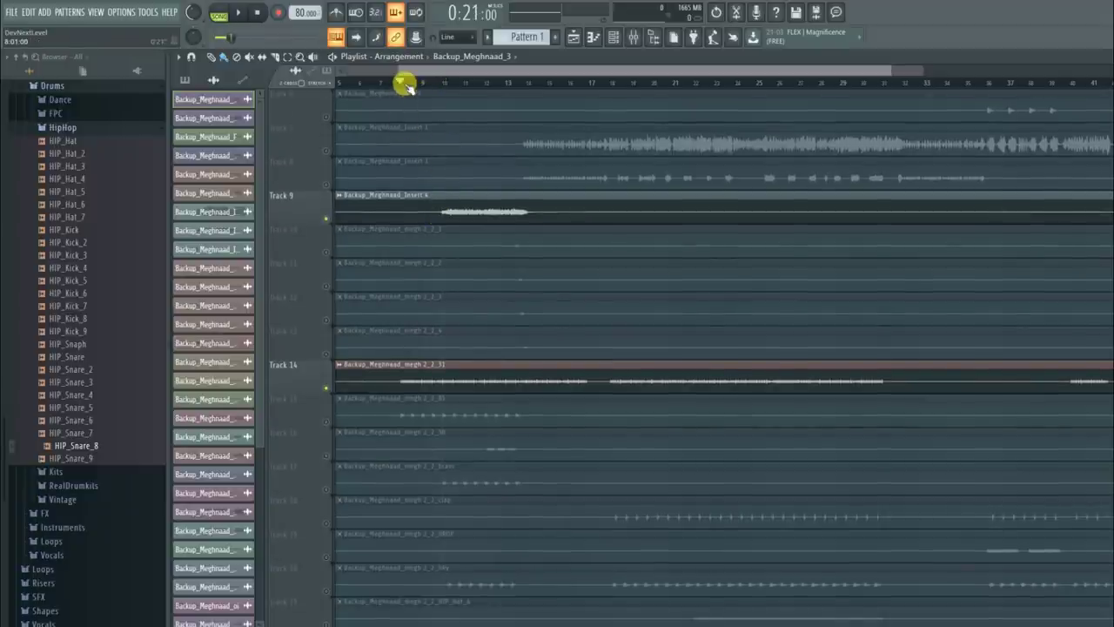
left_click(325, 422)
key("space")
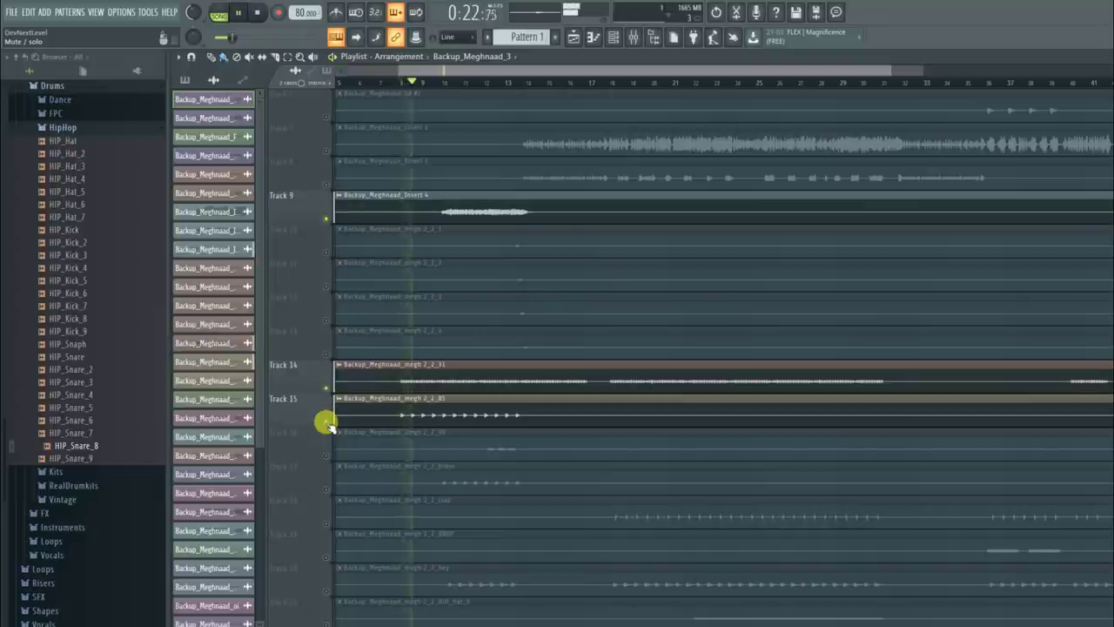
right_click(326, 422)
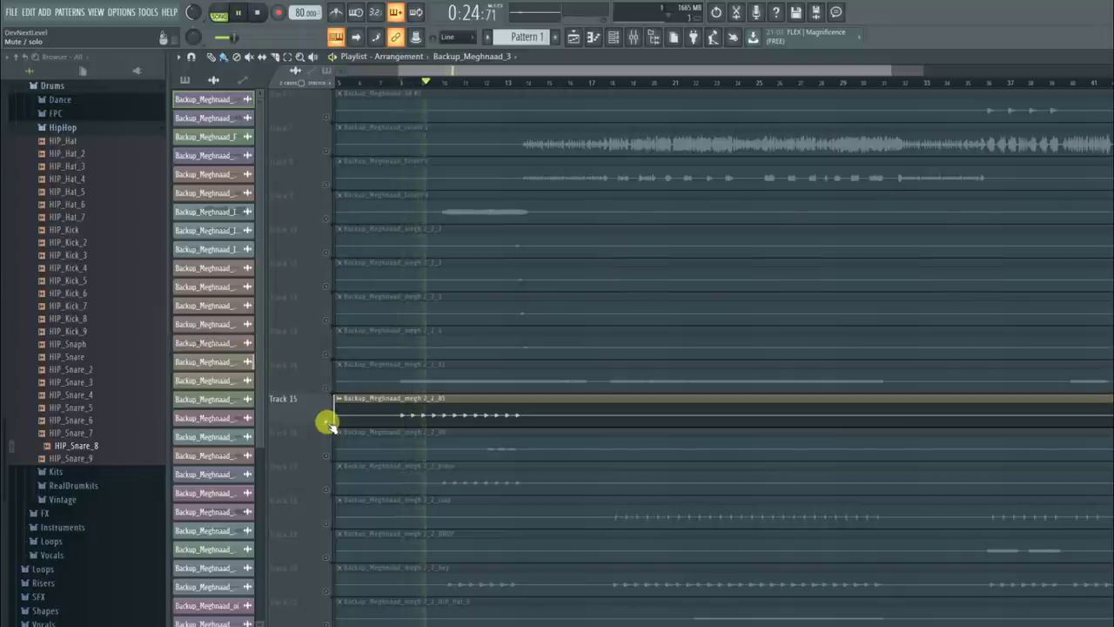
key("space")
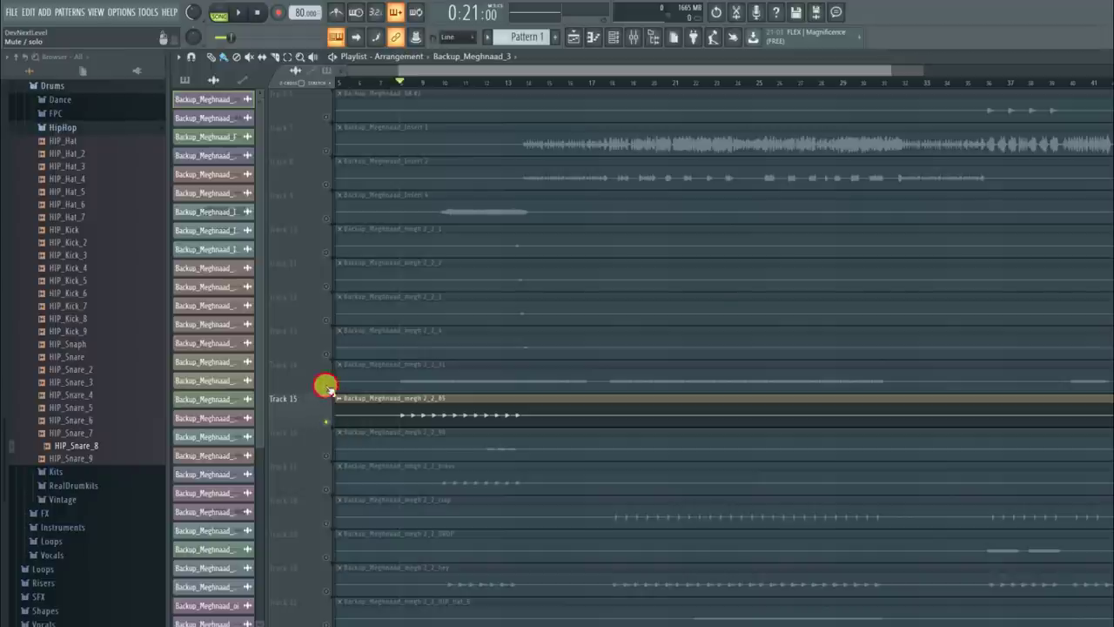
Step: Unmute Track 14 and Track 17 (brass) alongside Track 15, auditioning the layers from 0:21:00
left_click(326, 388)
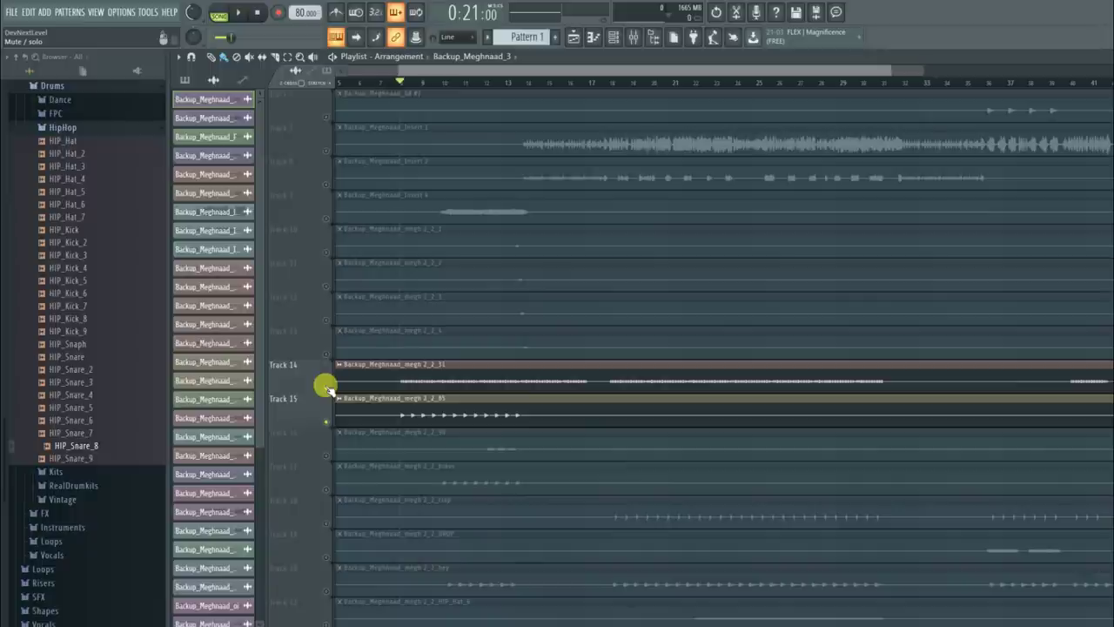
key("space")
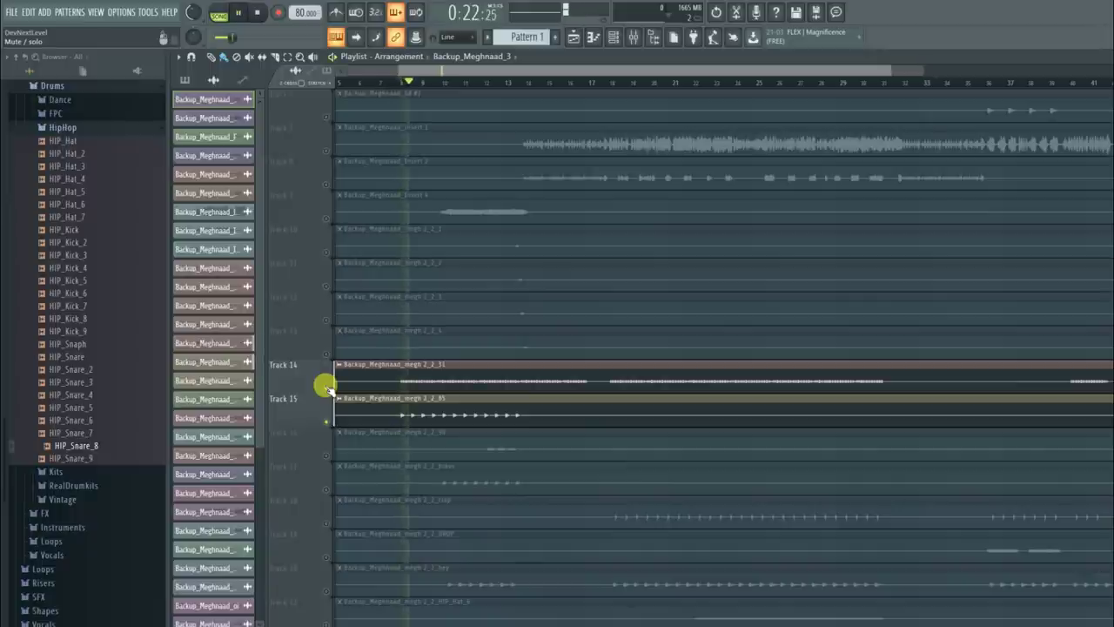
left_click(324, 490)
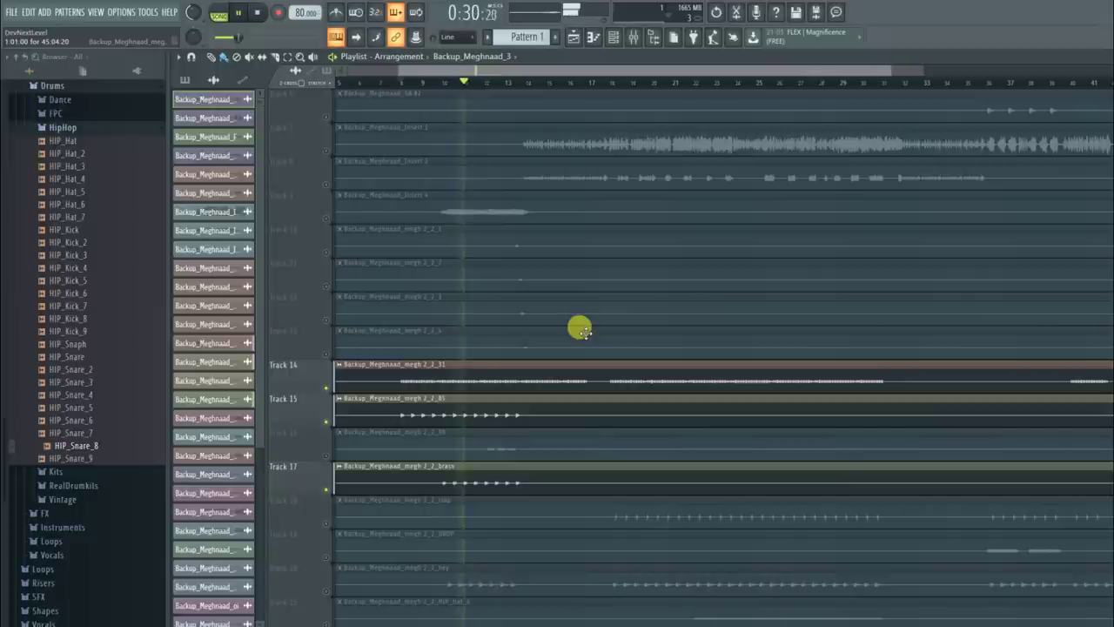
key("space")
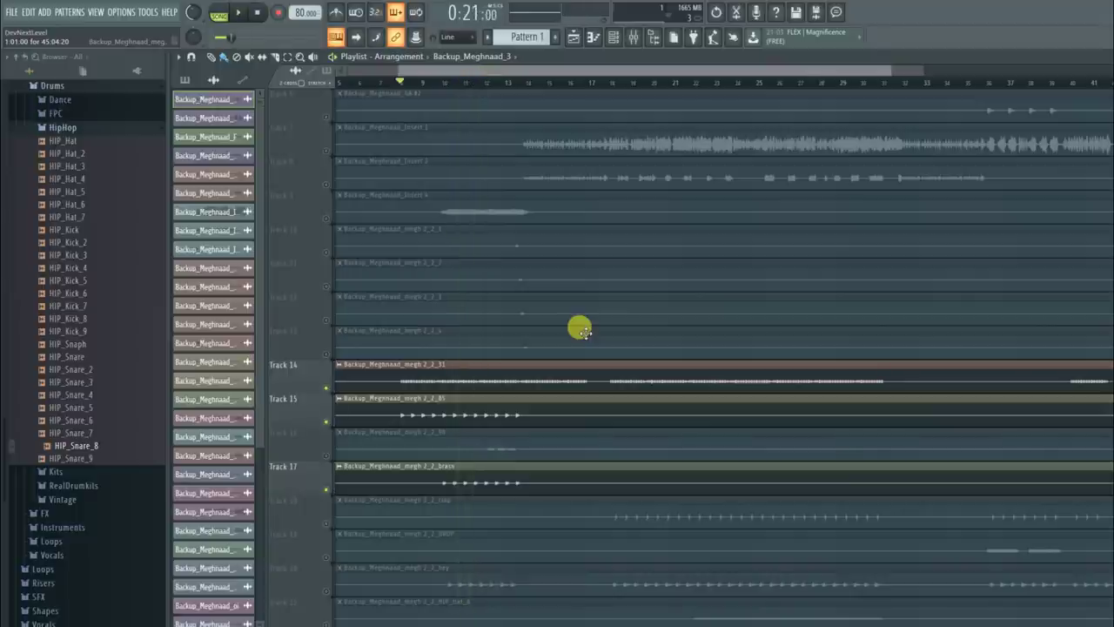
Step: Unmute Track 20 (hey) and play the active layers together from 0:27:00
scroll(450, 207, "down", 2)
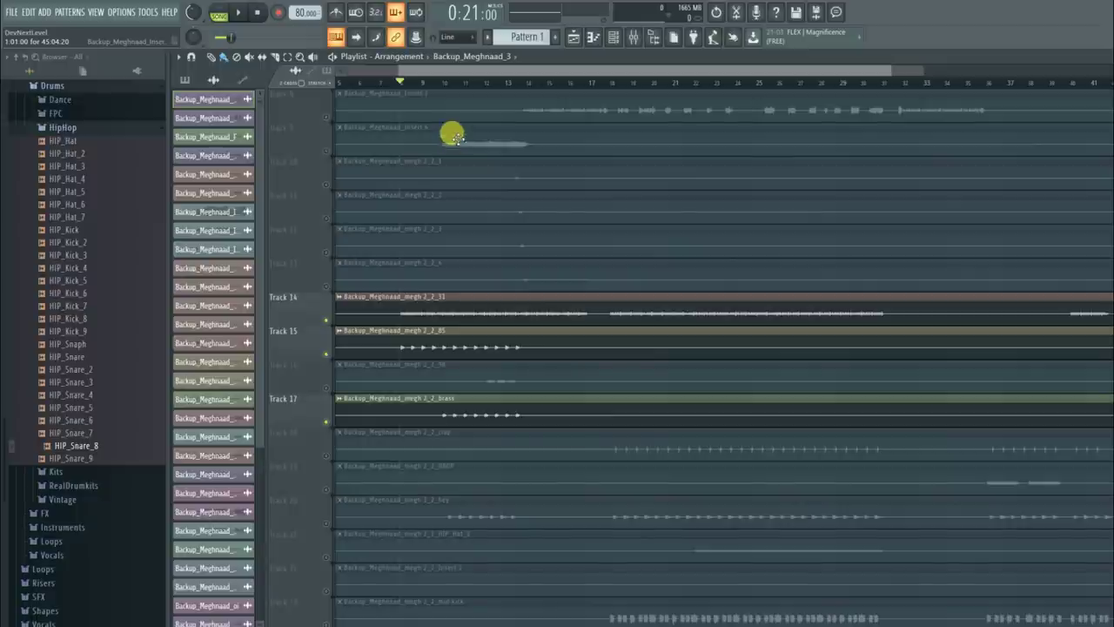
left_click_drag(435, 80, 443, 82)
left_click(325, 522)
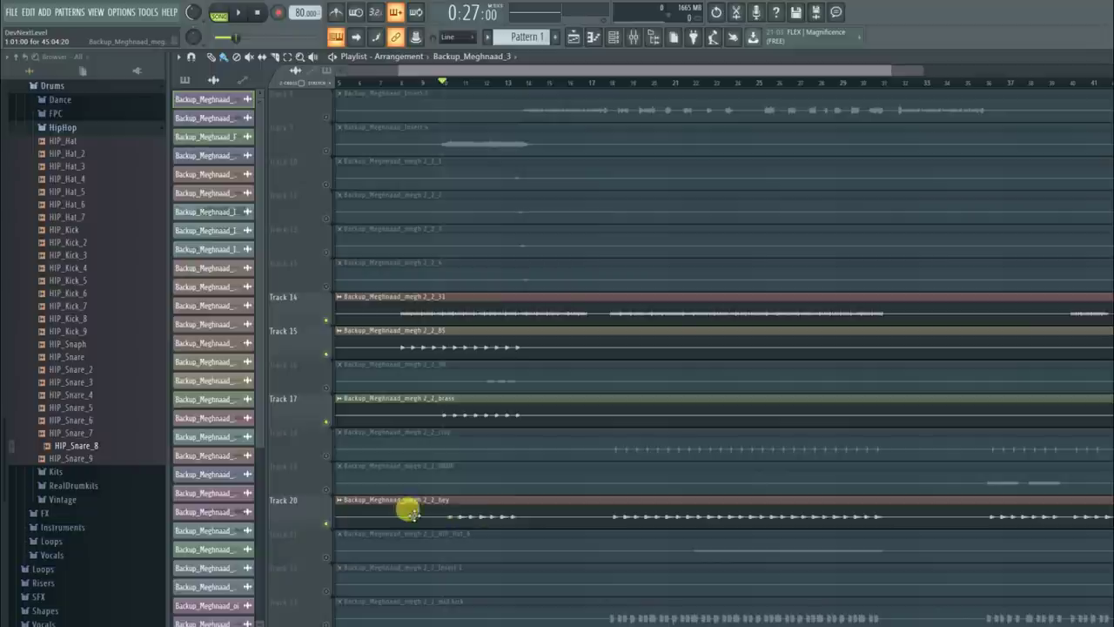
key("space")
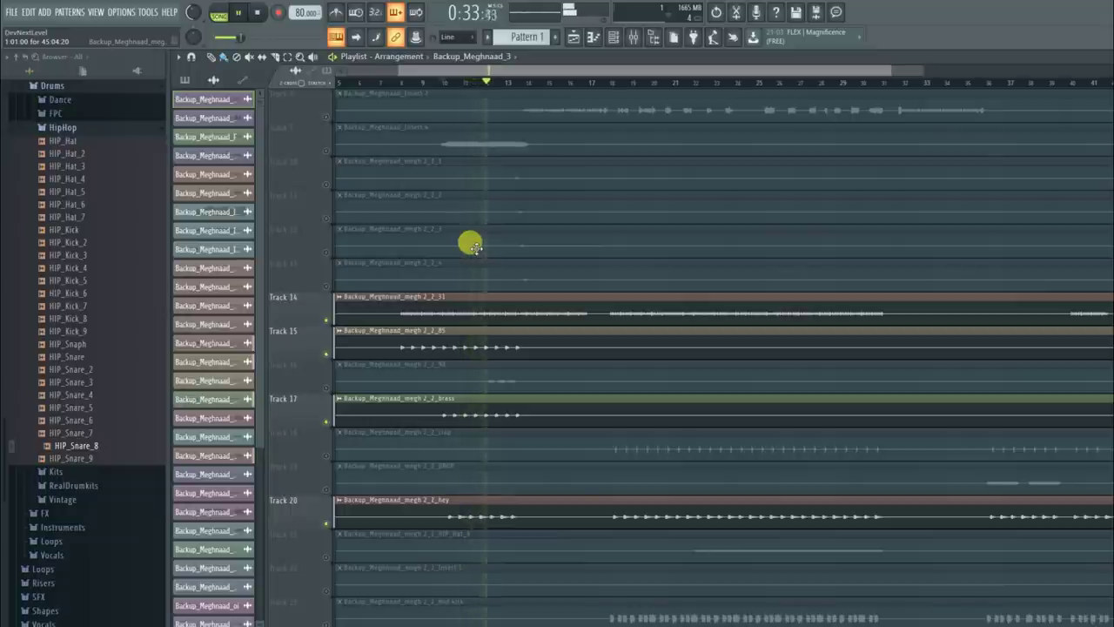
Step: Stop playback, unmute Track 16 (megh 2_2_90), and play the active layers together from 0:33:00
key("space")
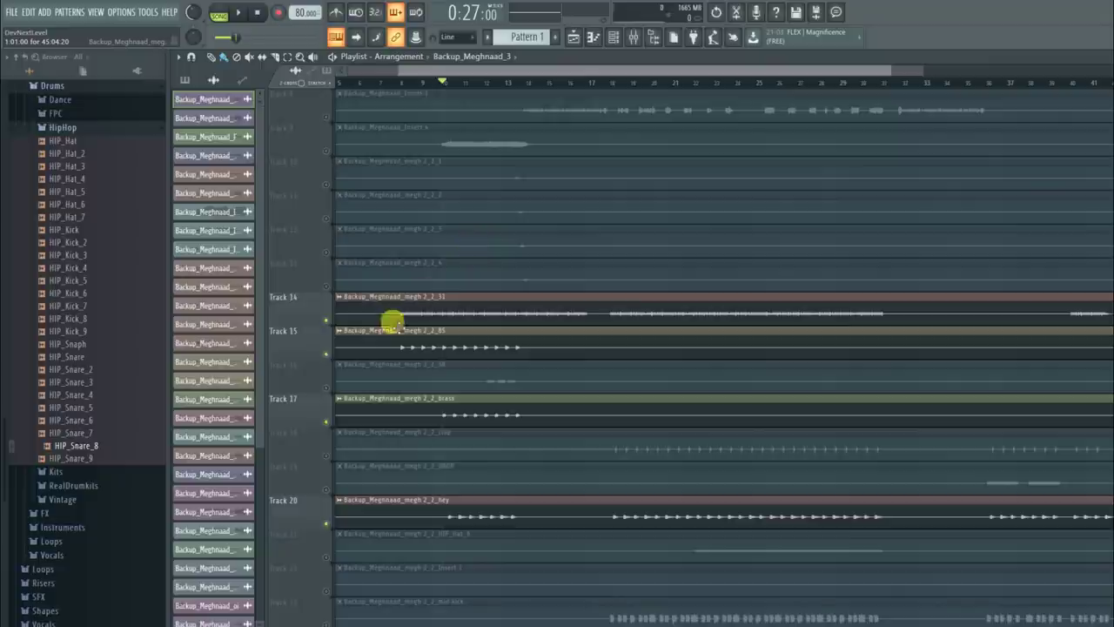
left_click(325, 388)
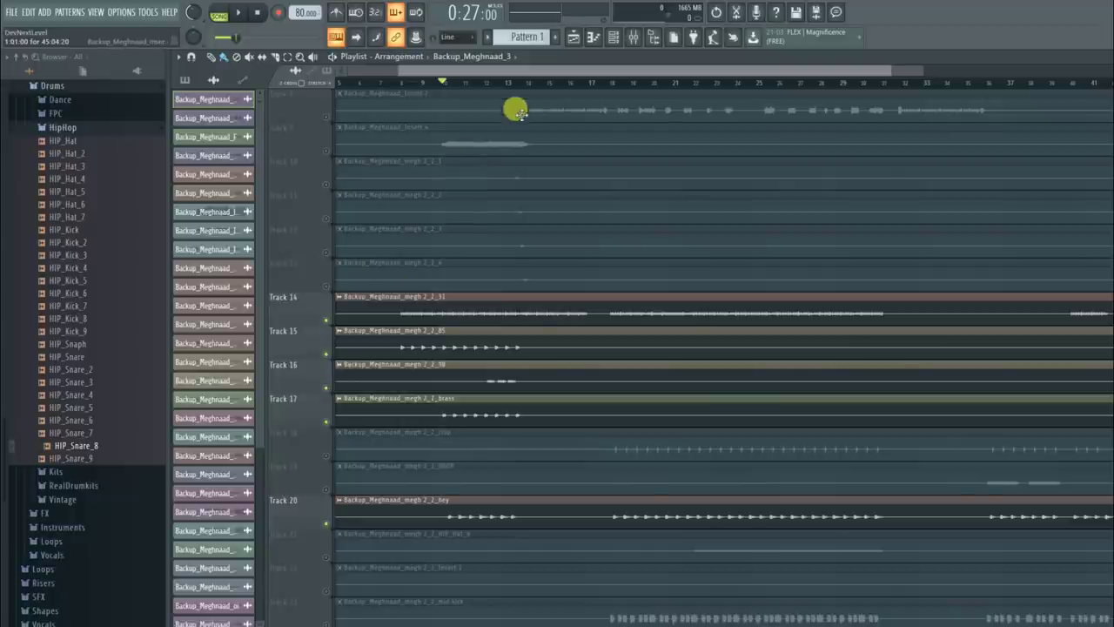
left_click_drag(500, 84, 485, 93)
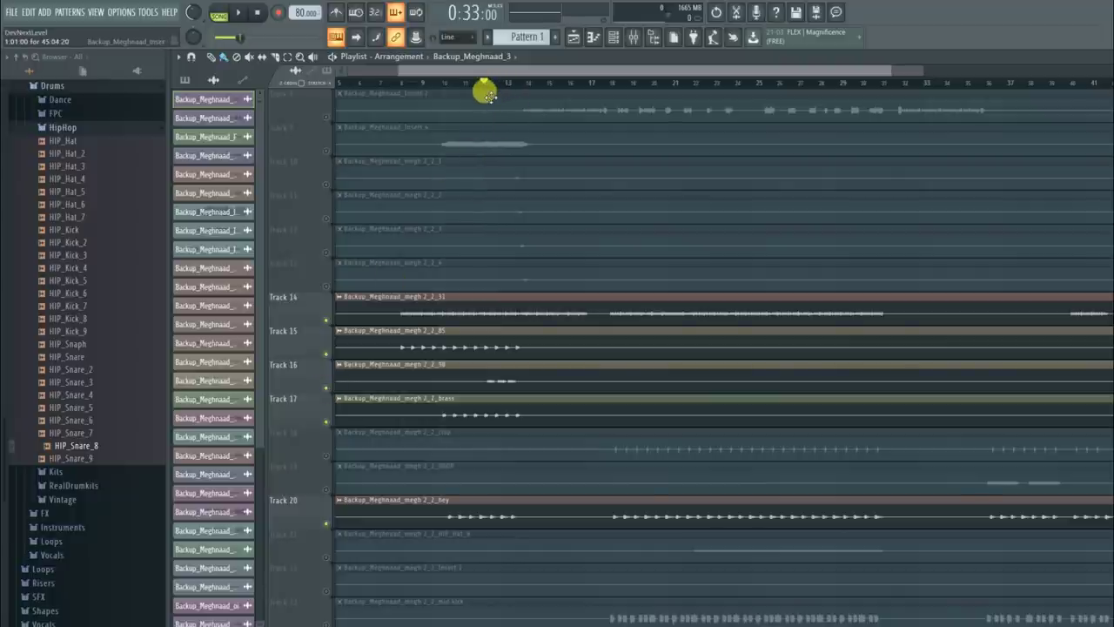
key("space")
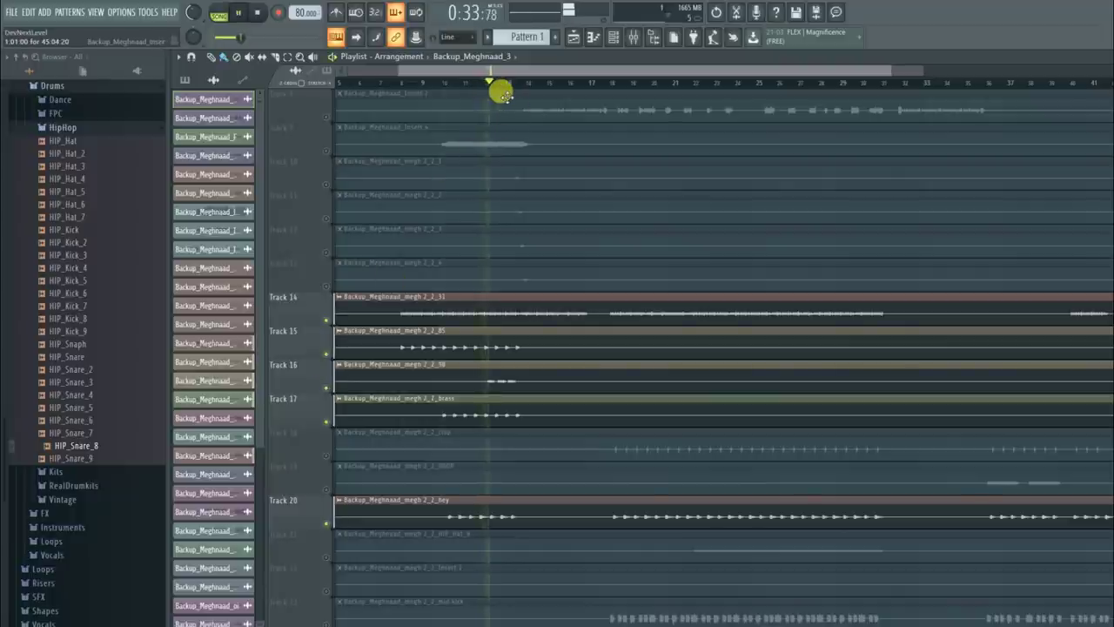
Step: Unmute all playlist tracks and play the full mix from 0:27:00
right_click(327, 384)
right_click(327, 384)
key("space")
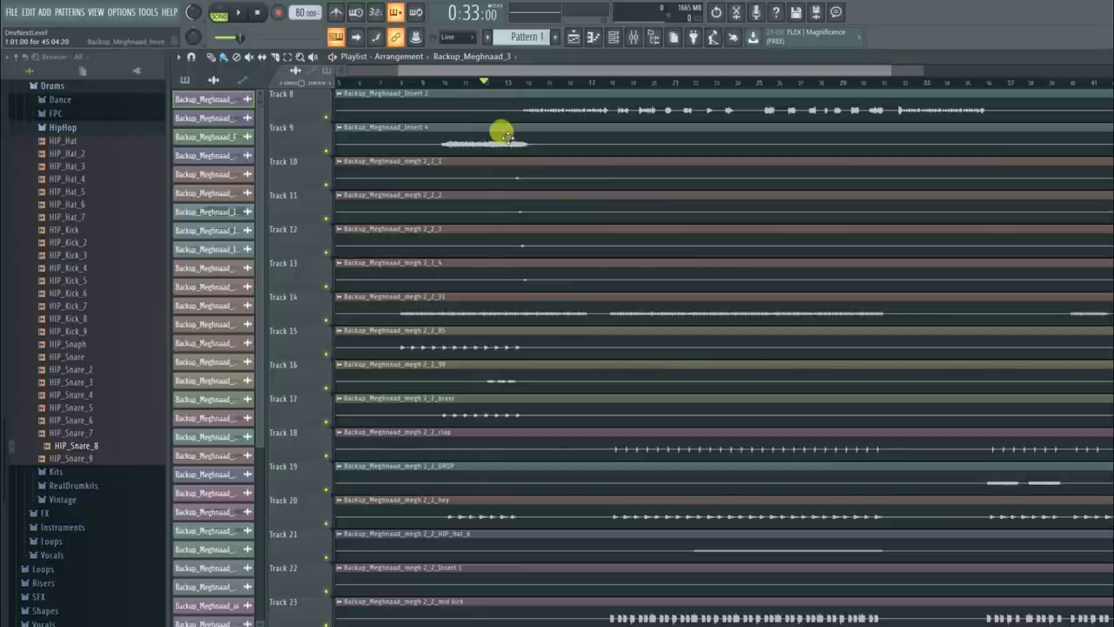
left_click(445, 84)
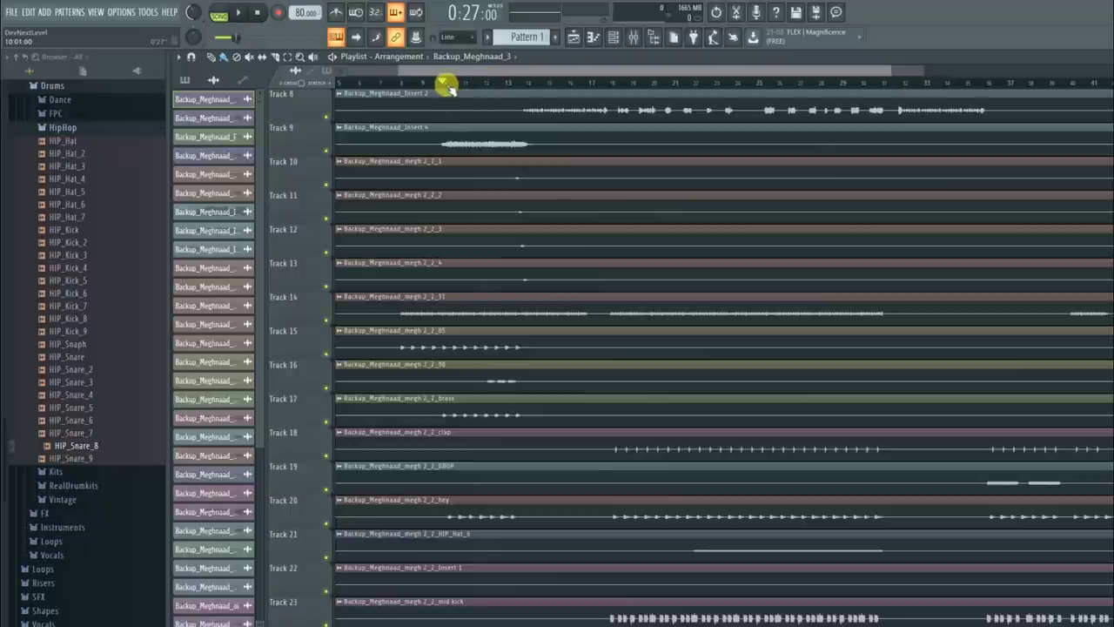
key("space")
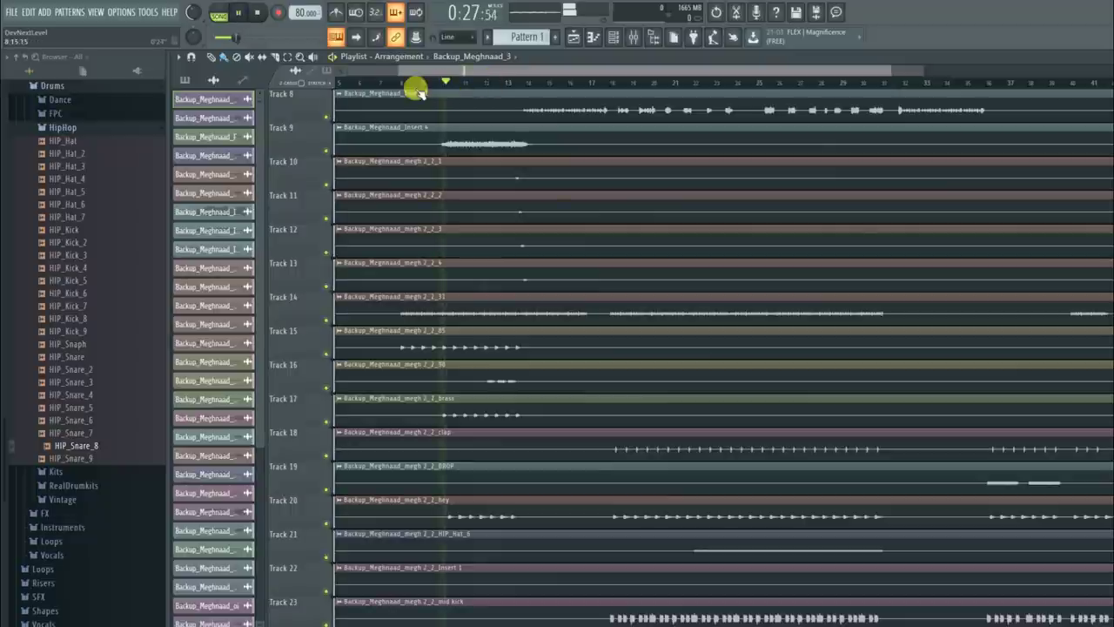
Step: Follow the full mix across the playlist into the entry of Insert 1 and Insert 2 on Tracks 7 and 8, then stop playback
scroll(442, 244, "down", 10)
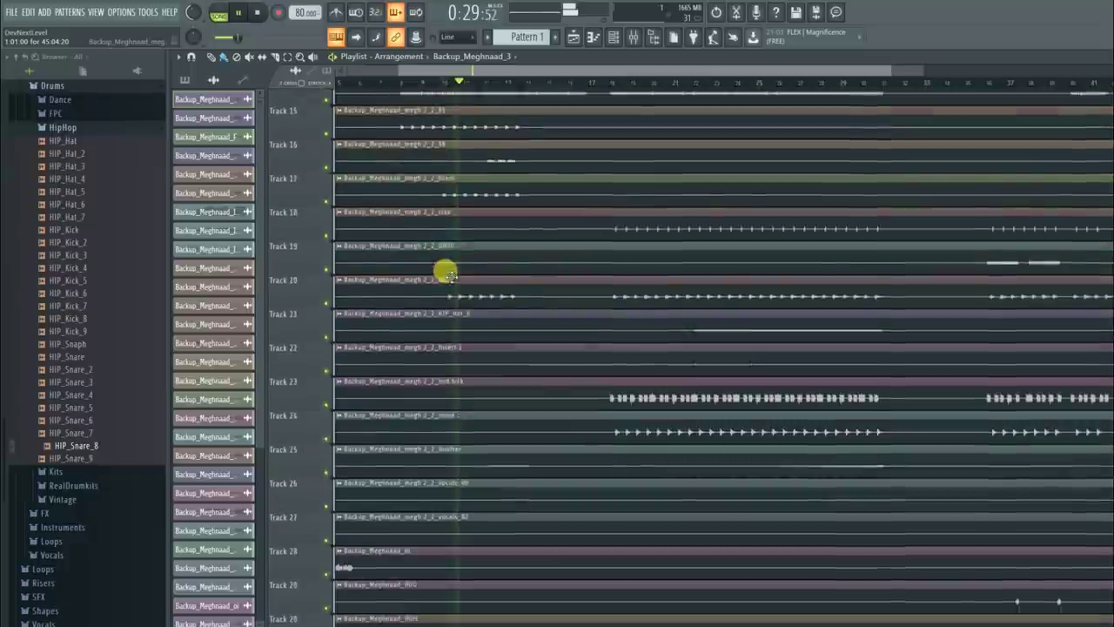
scroll(445, 273, "up", 11)
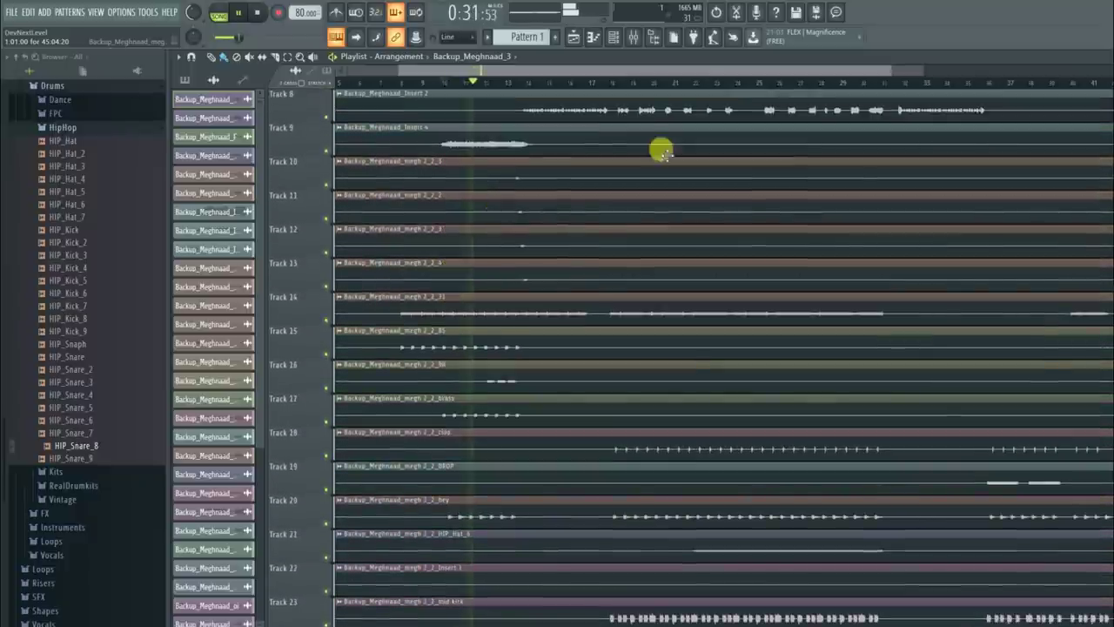
scroll(713, 321, "up", 4)
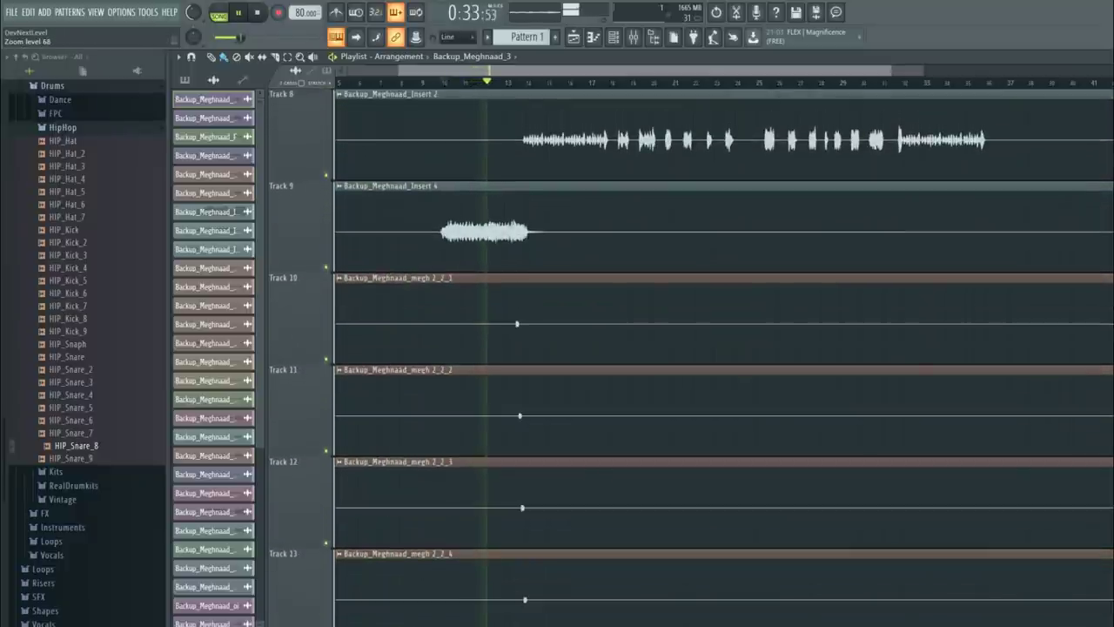
scroll(715, 322, "up", 3)
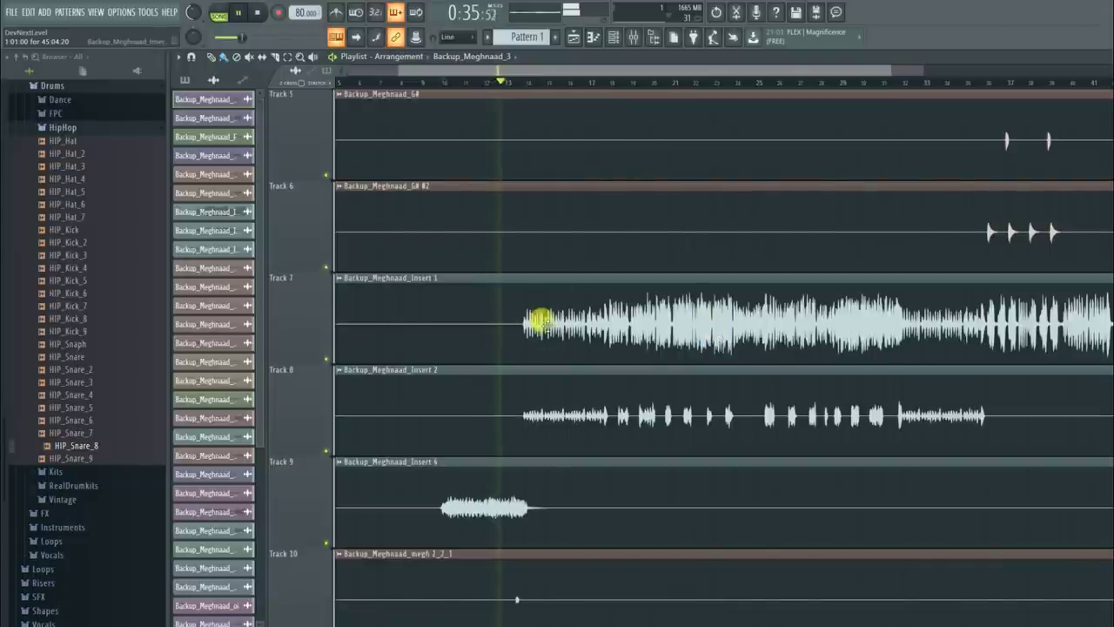
scroll(566, 83, "up", 1)
scroll(565, 82, "up", 2)
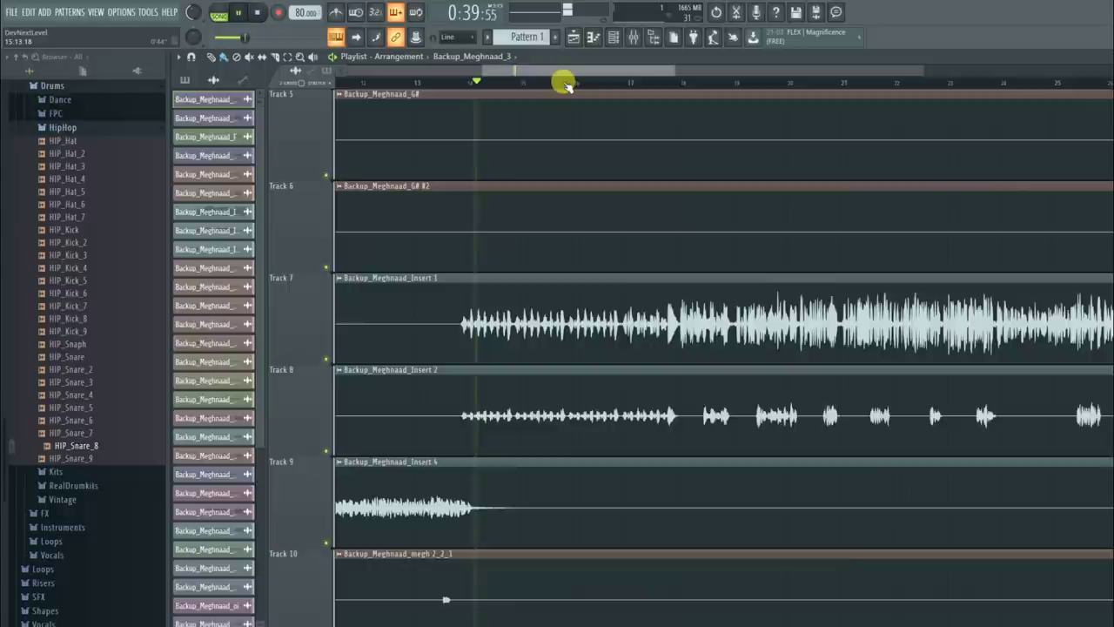
scroll(577, 76, "right", 1)
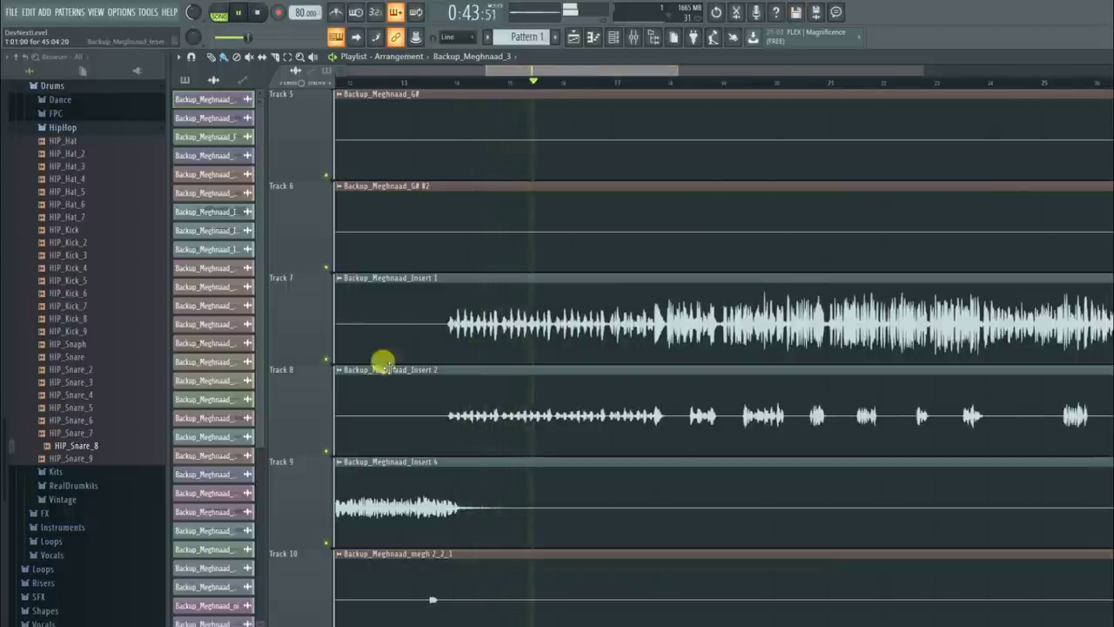
key("space")
Step: Solo Track 7 (Insert 1) and play it from its entry at 0:38:62
right_click(327, 360)
left_click(447, 83)
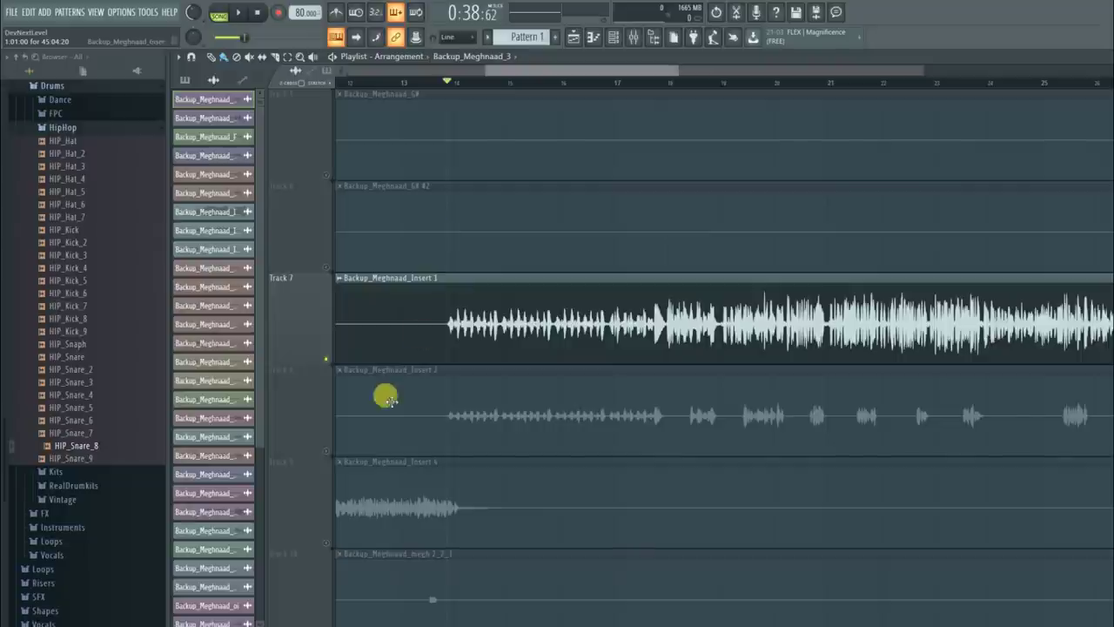
left_click(511, 337)
key("space")
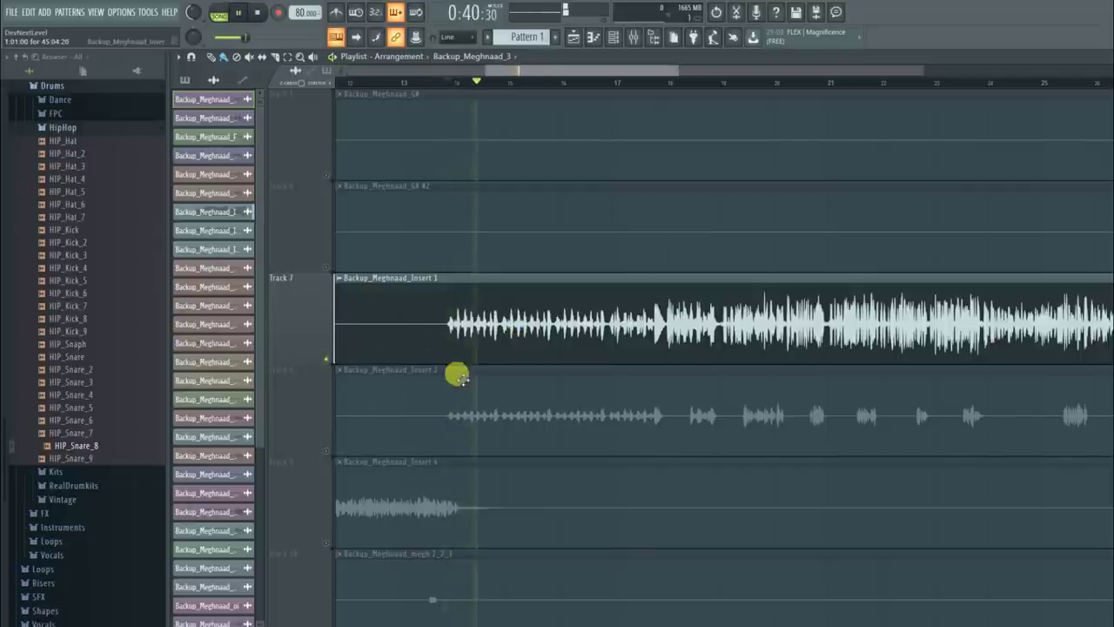
Step: Solo Track 8 (Insert 2), play it from 0:38:62, and stop playback
key("space")
right_click(331, 456)
key("space")
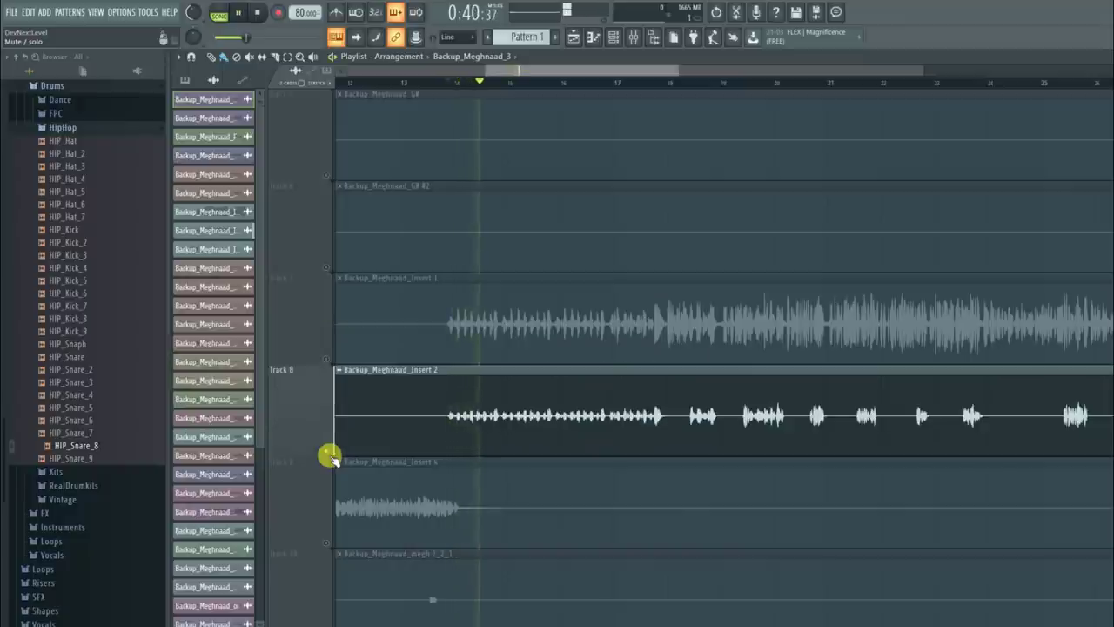
key("space")
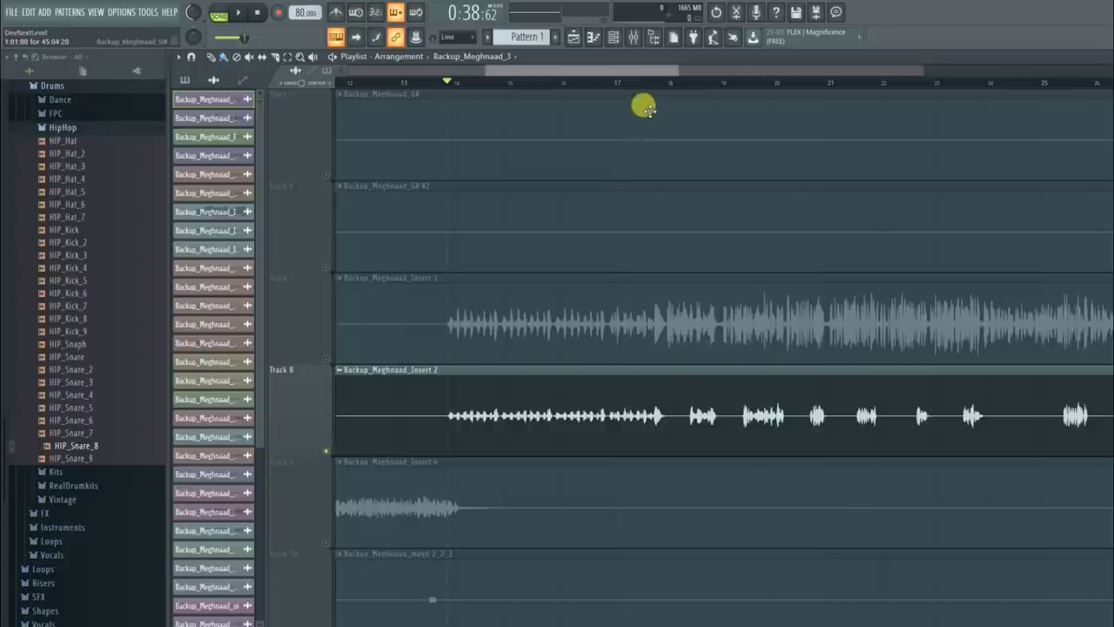
Step: Play Tracks 7 and 8 together from 0:51:00, then solo Track 8 during playback and stop
left_click(667, 83)
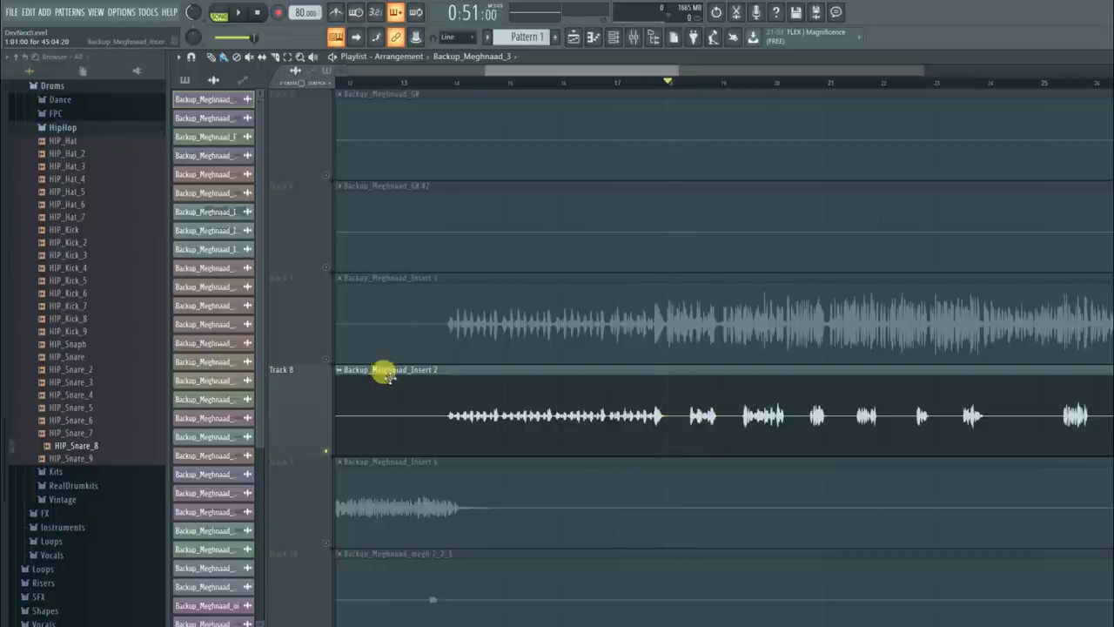
left_click(327, 359)
key("space")
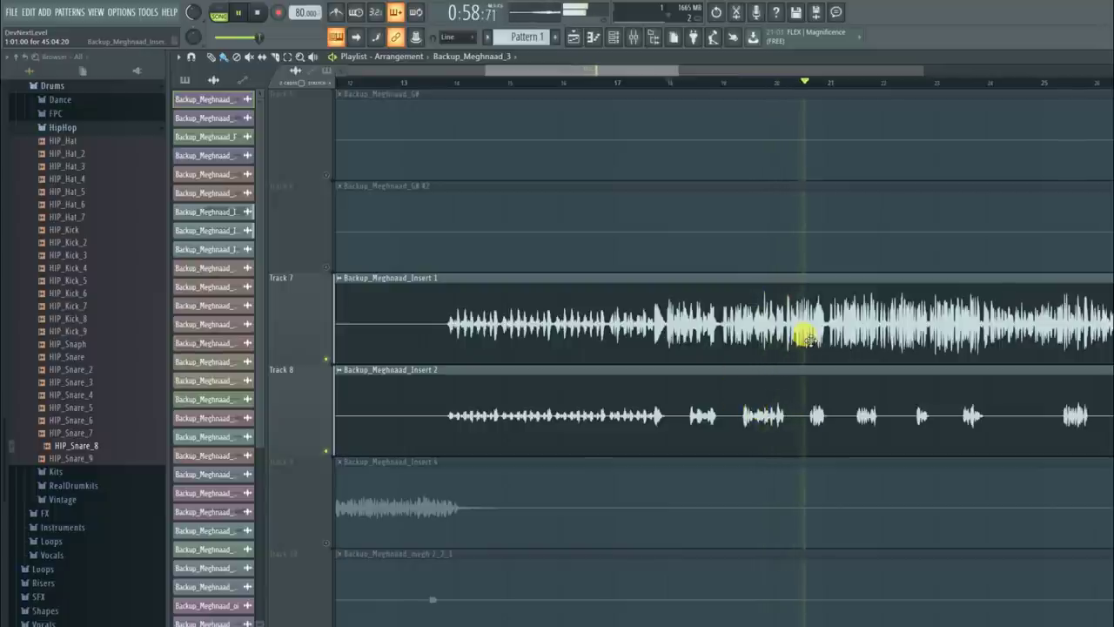
right_click(326, 450)
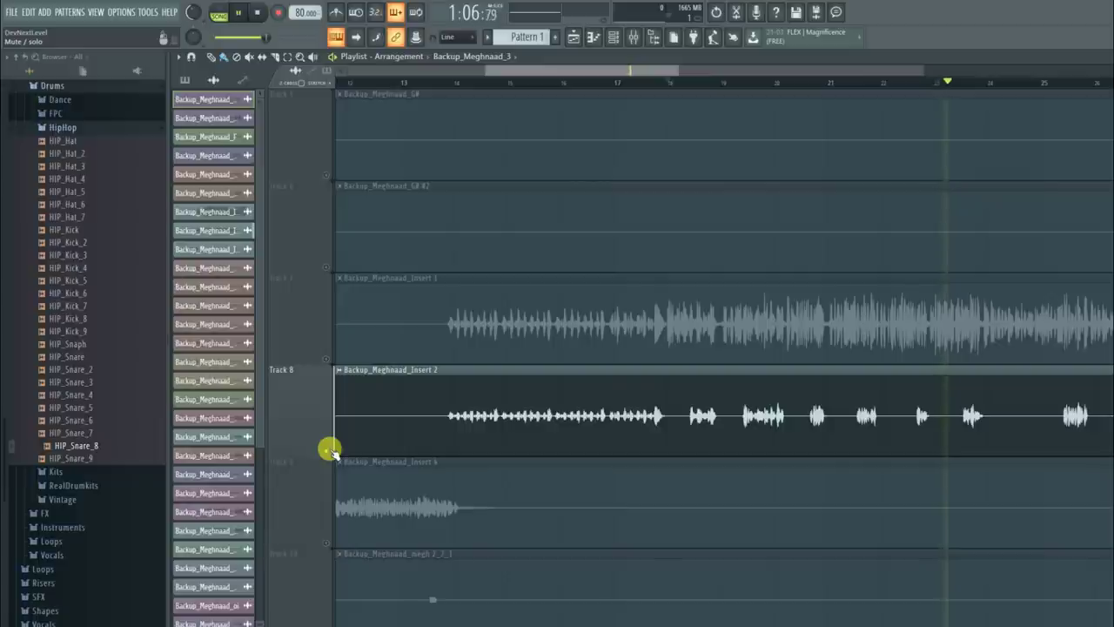
key("space")
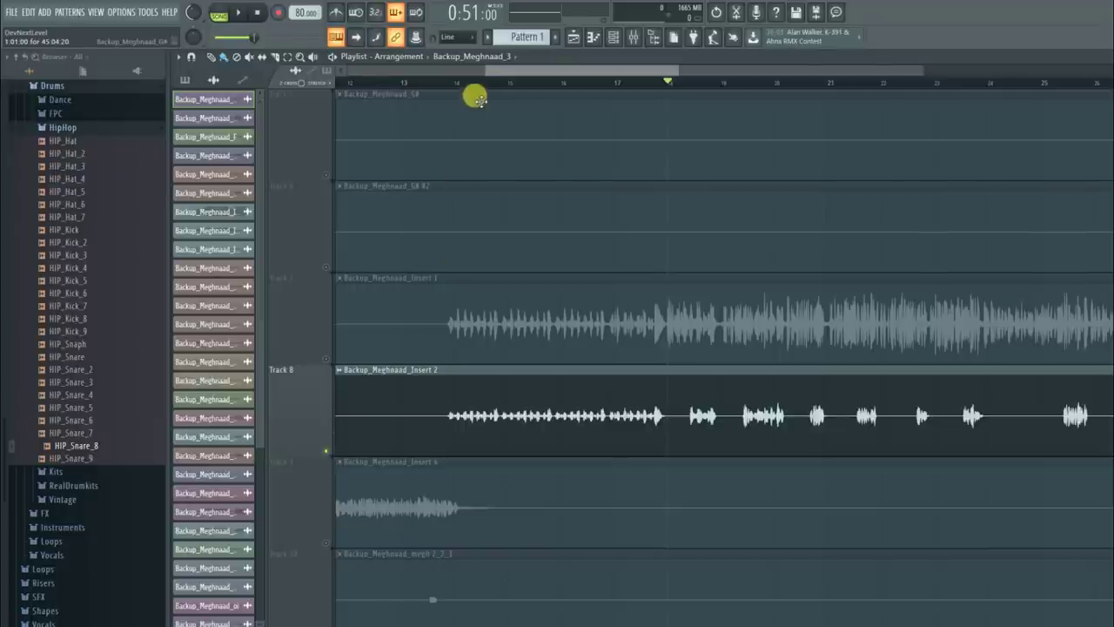
Step: Solo Track 7 (Insert 1), play its closing section from 1:43:87, and stop playback
scroll(477, 82, "down", 5)
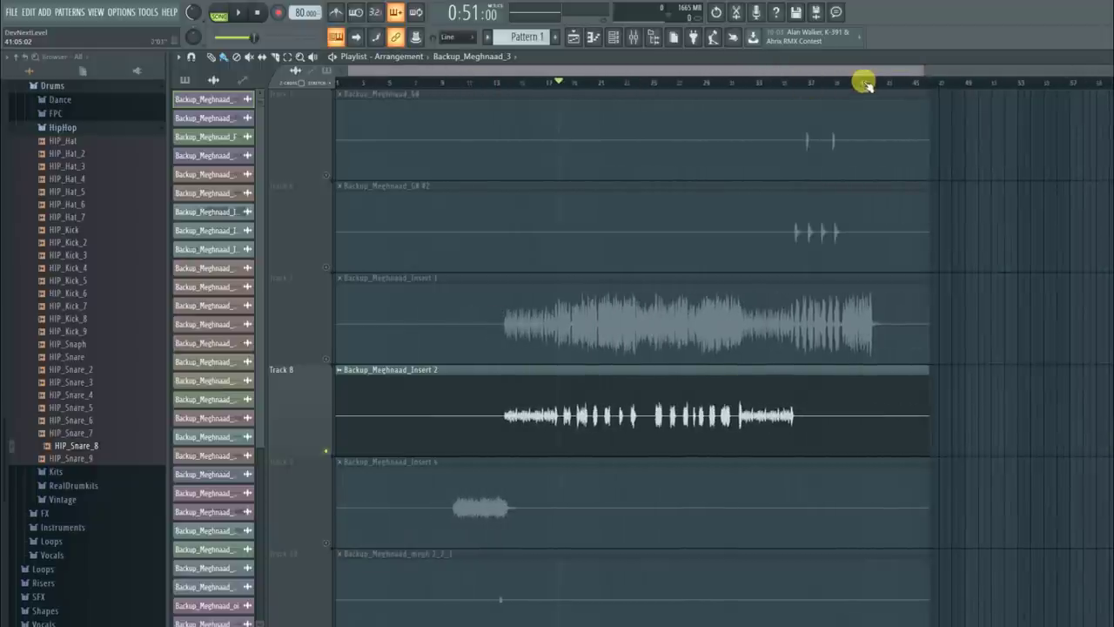
scroll(864, 83, "up", 5)
left_click(555, 84)
right_click(328, 358)
key("space")
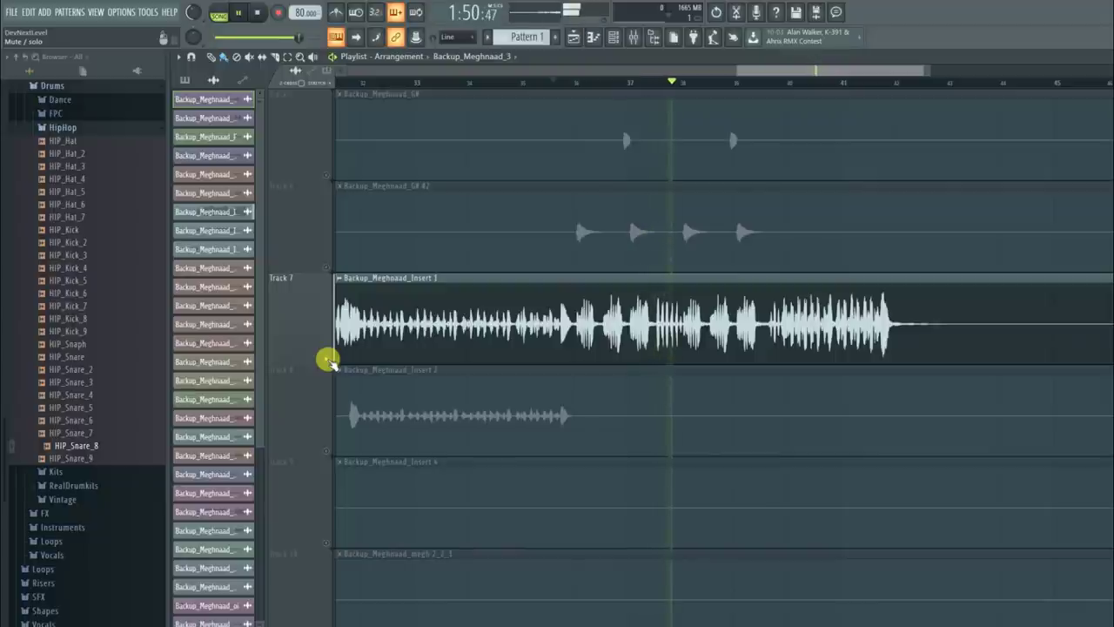
key("space")
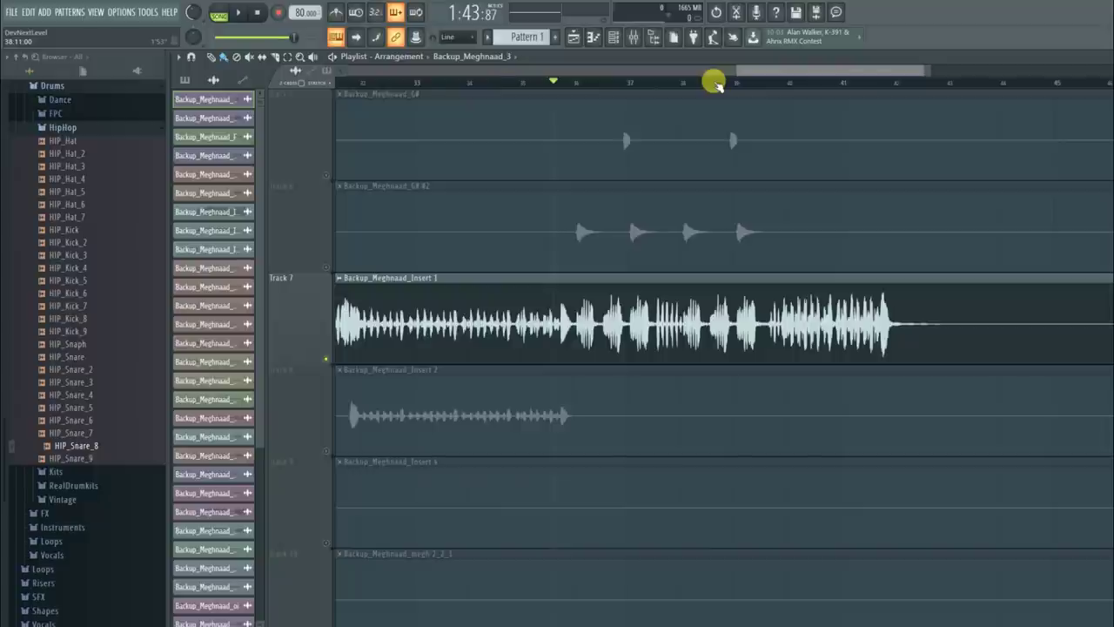
Step: Set the playback position to 0:39:00 and solo Track 8 (Insert 2) in the full-length arrangement view
scroll(715, 82, "down", 2)
scroll(715, 83, "down", 3)
left_click(507, 83)
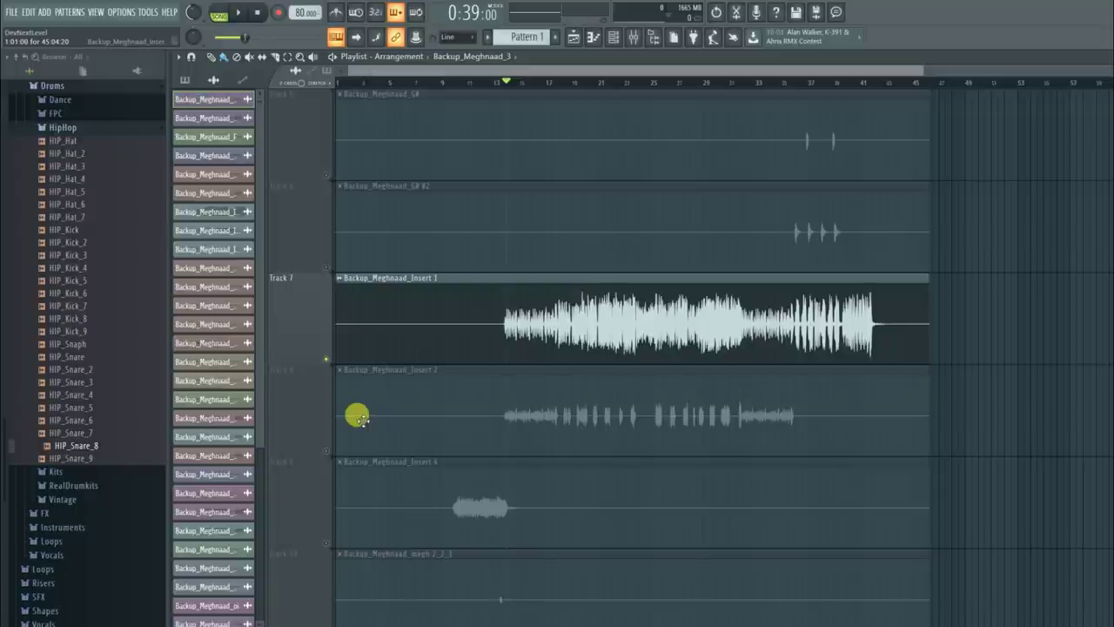
left_click(326, 451)
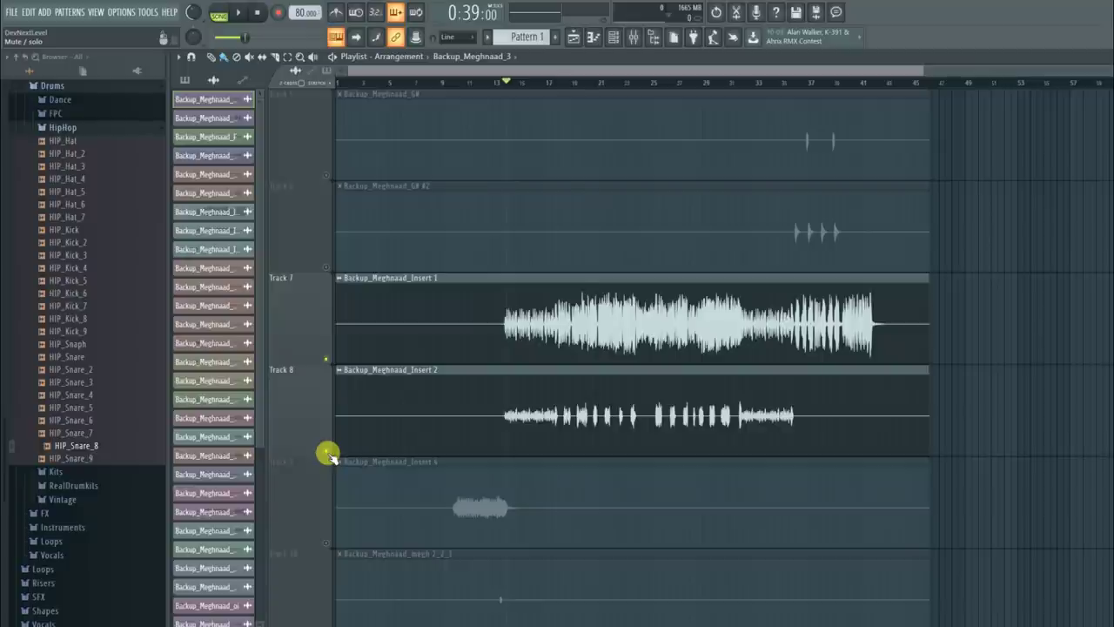
right_click(327, 451)
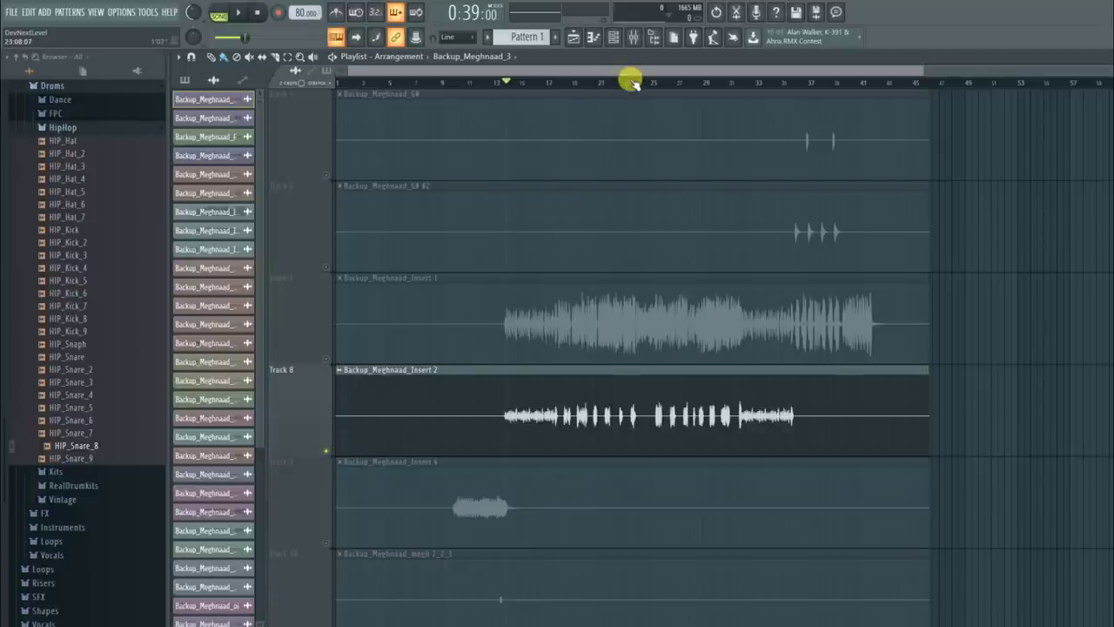
Step: Unmute all tracks and play the full mix from bar 10 while locating the lower stem tracks
right_click(328, 450)
left_click(374, 87)
scroll(368, 82, "up", 3)
scroll(499, 322, "down", 1)
scroll(497, 318, "down", 5)
scroll(565, 154, "up", 4)
left_click(567, 83)
key("space")
scroll(604, 331, "down", 8)
scroll(605, 338, "down", 3)
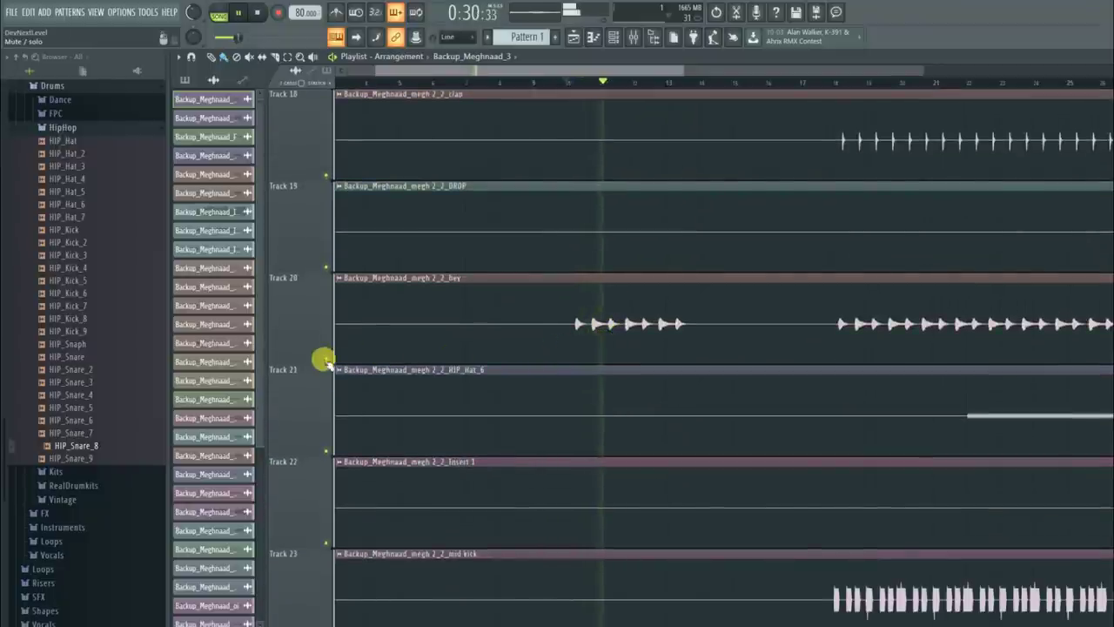
Step: Solo Track 25 (Uplifter), play it from 0:33:00 to hear the riser alone, and stop playback
right_click(324, 360)
right_click(323, 360)
key("space")
scroll(443, 326, "down", 1)
scroll(443, 327, "down", 5)
left_click(328, 360, "ctrl")
left_click(632, 83)
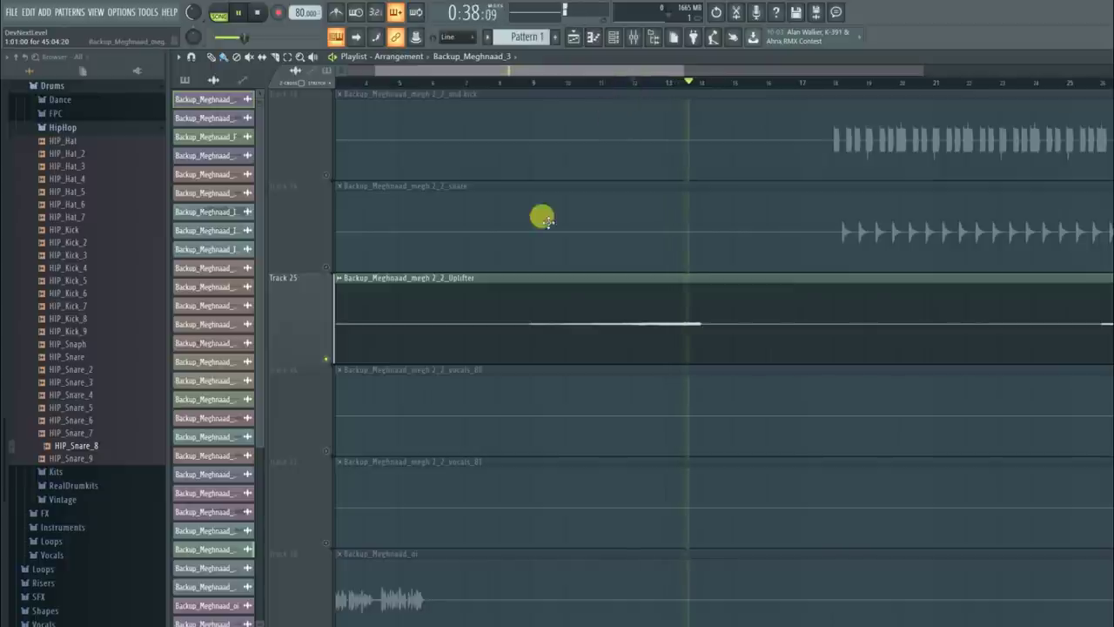
key("space")
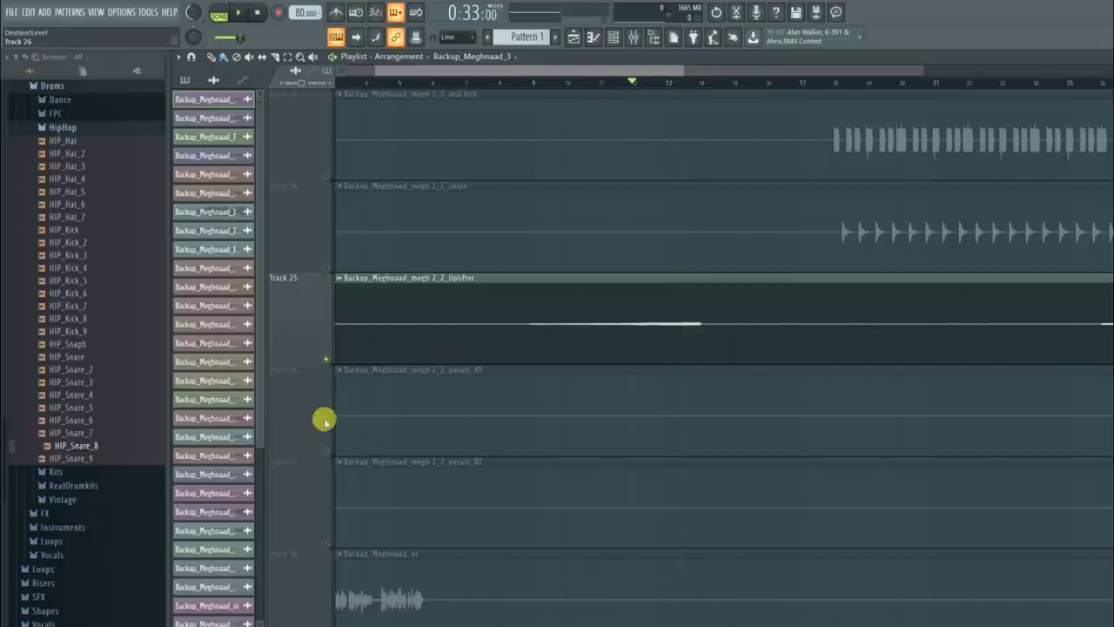
Step: Unmute all tracks again, play the Uplifter in the full mix from 0:33:00, and stop
left_click(327, 359, "ctrl")
key("space")
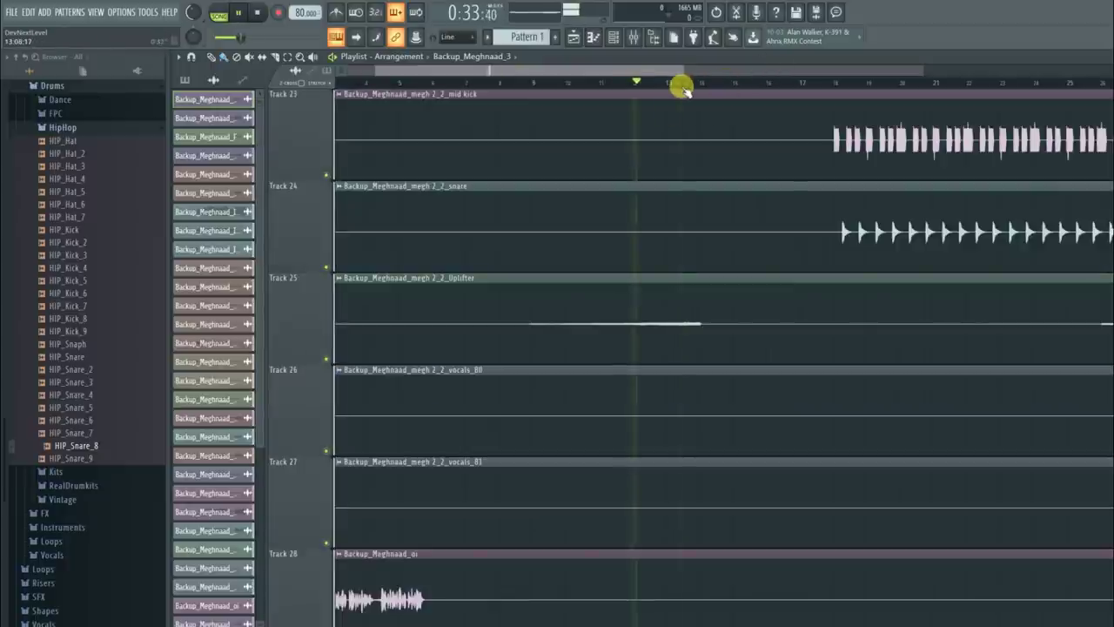
key("space")
Step: Play the full mix from 0:37:50 while locating the Insert 1 and Insert 2 stems, and stop playback
scroll(621, 148, "up", 11)
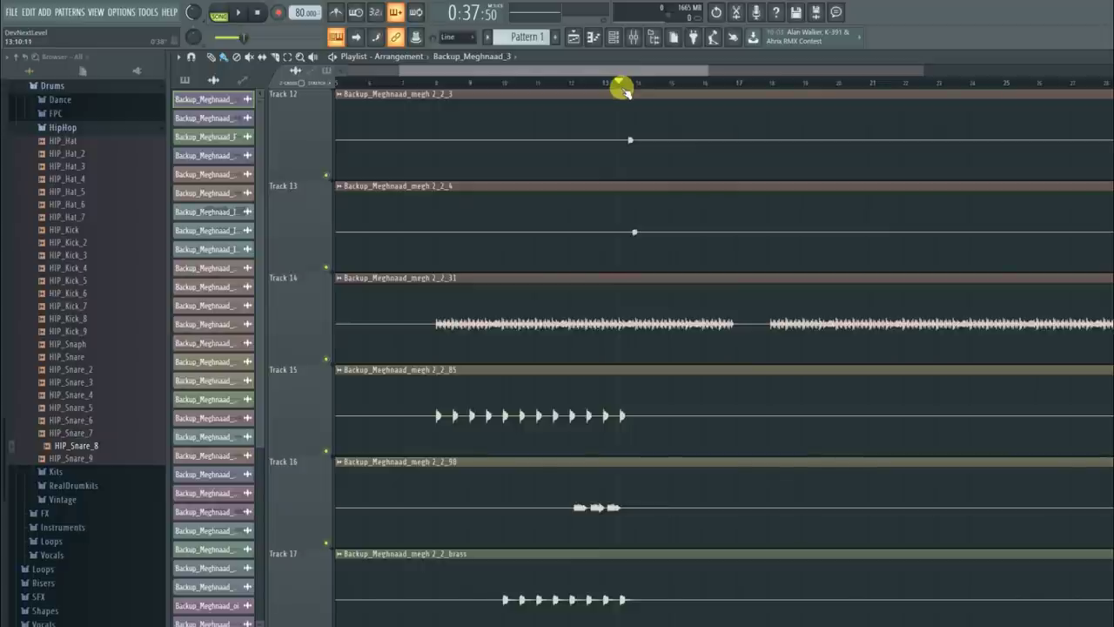
key("space")
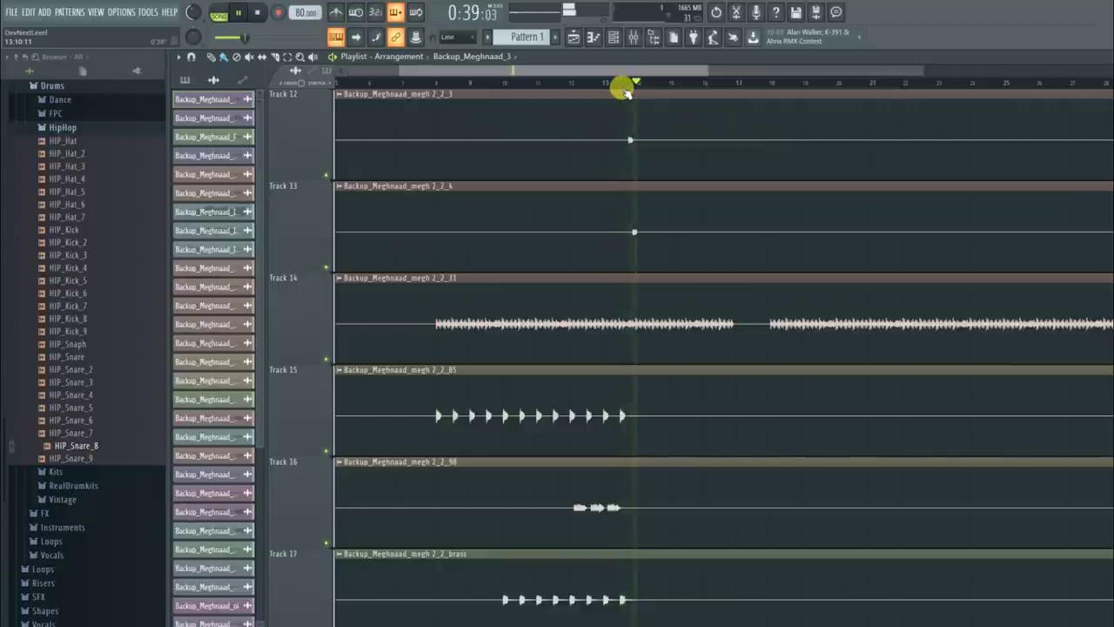
scroll(751, 306, "up", 6)
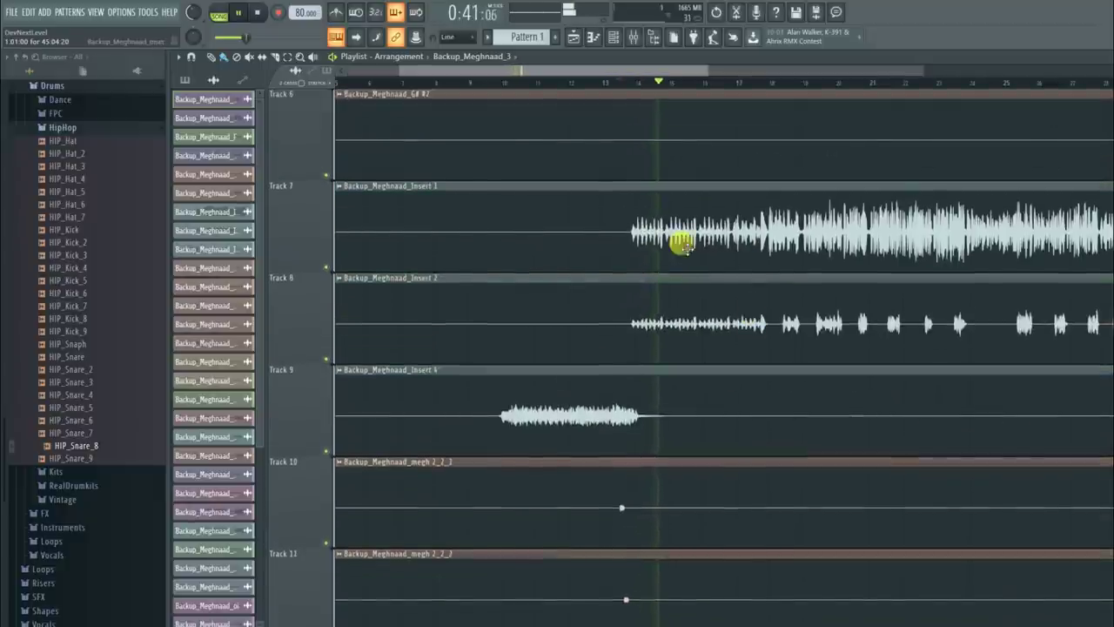
left_click_drag(684, 82, 939, 87)
scroll(722, 348, "down", 4)
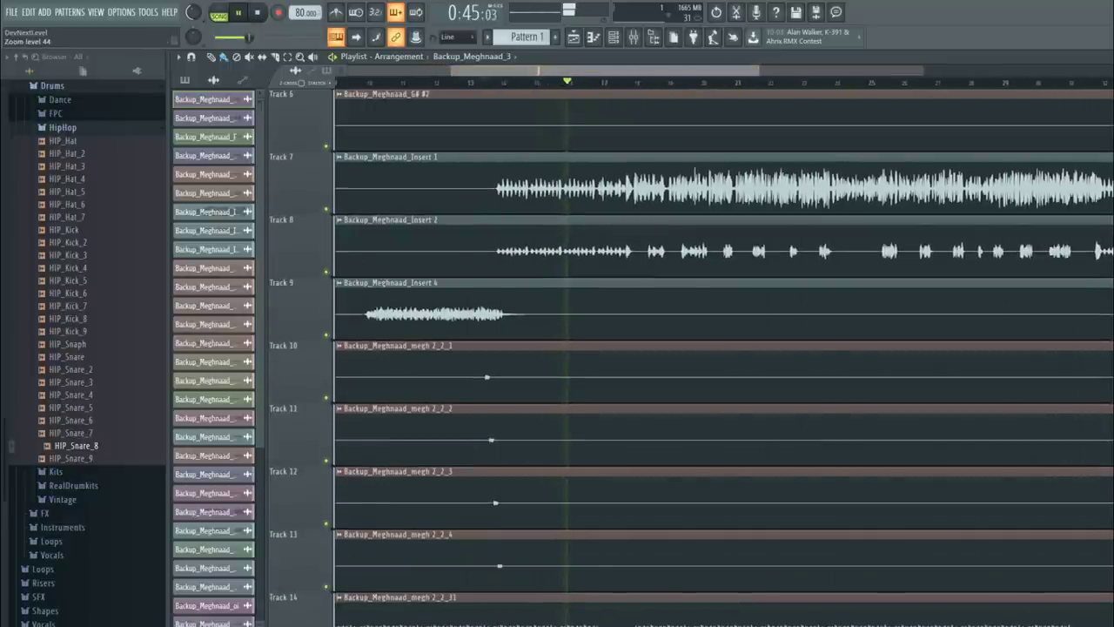
scroll(636, 90, "up", 3)
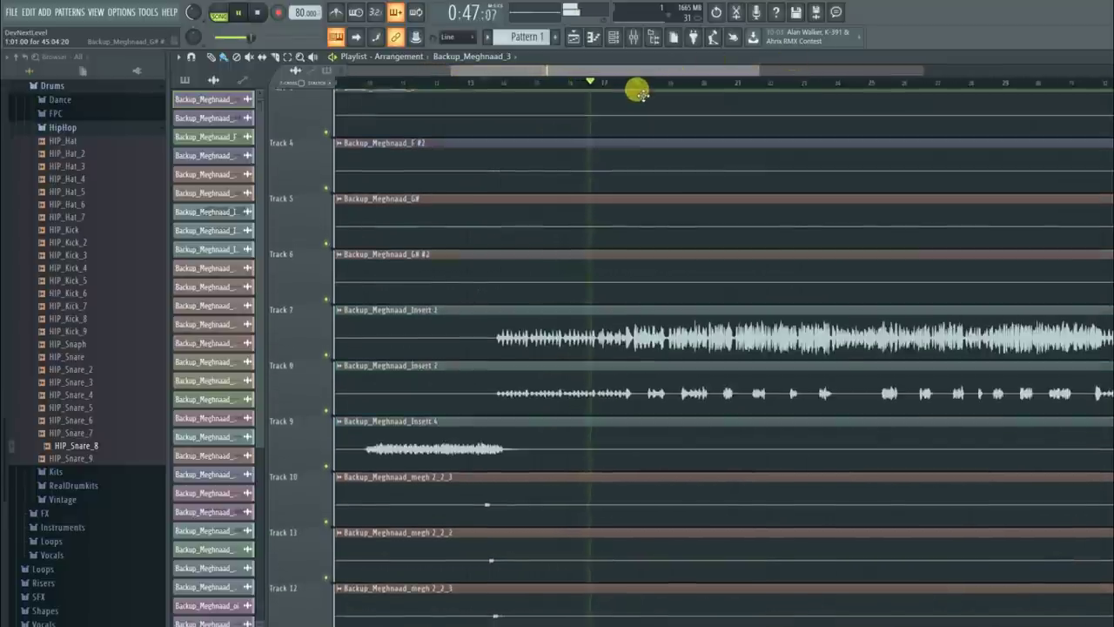
scroll(615, 247, "down", 3)
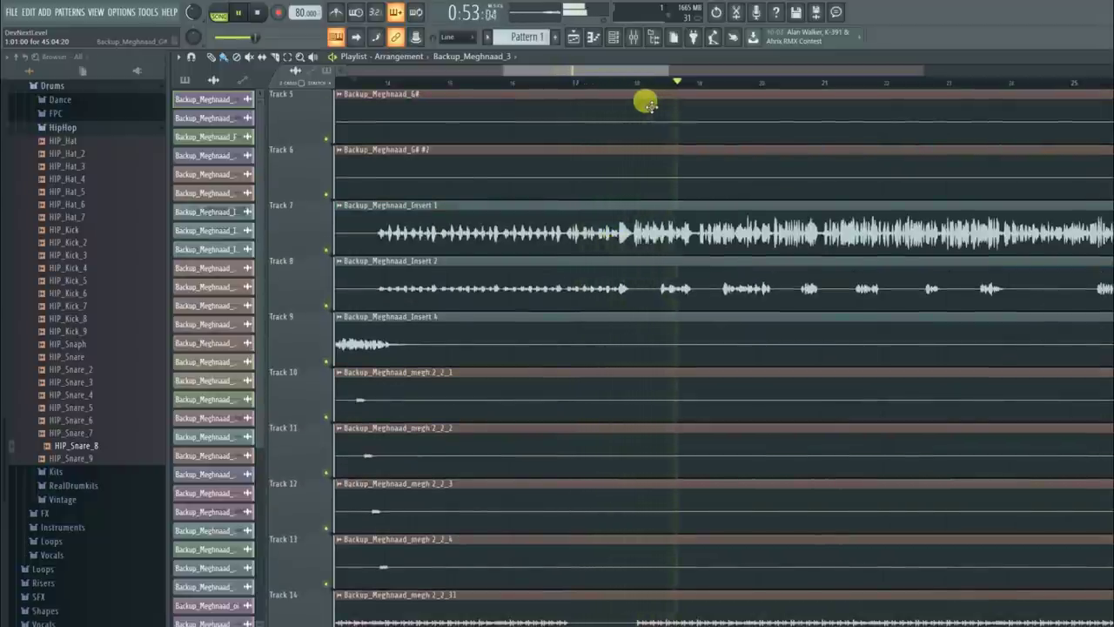
key("space")
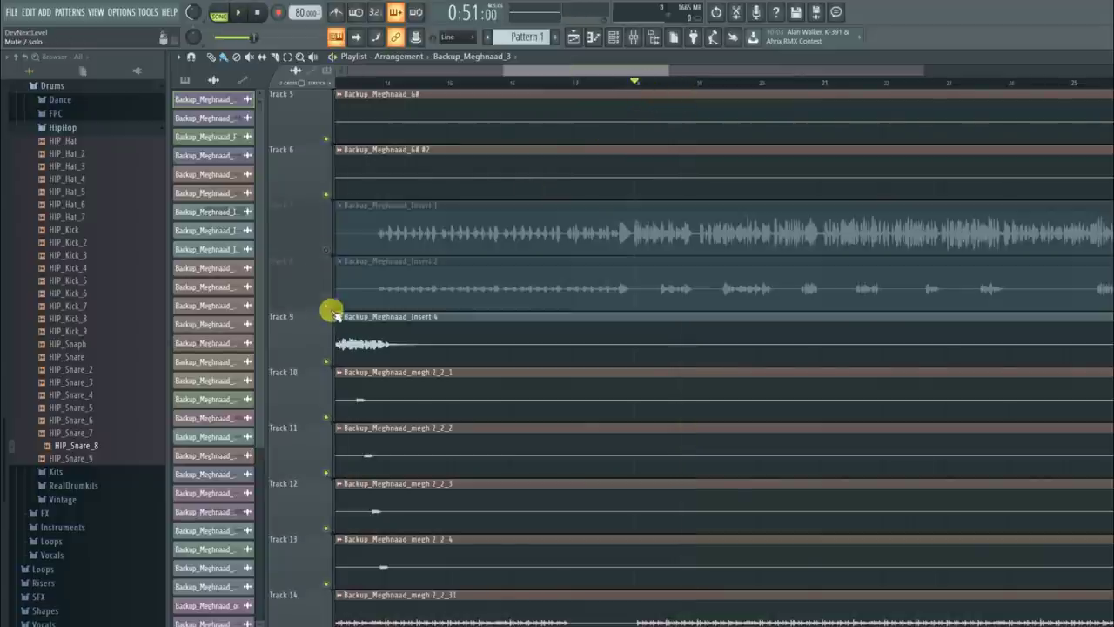
Step: Select the time range from bar 18 to bar 20, play it while locating the drum stems, and stop playback
scroll(639, 348, "down", 4)
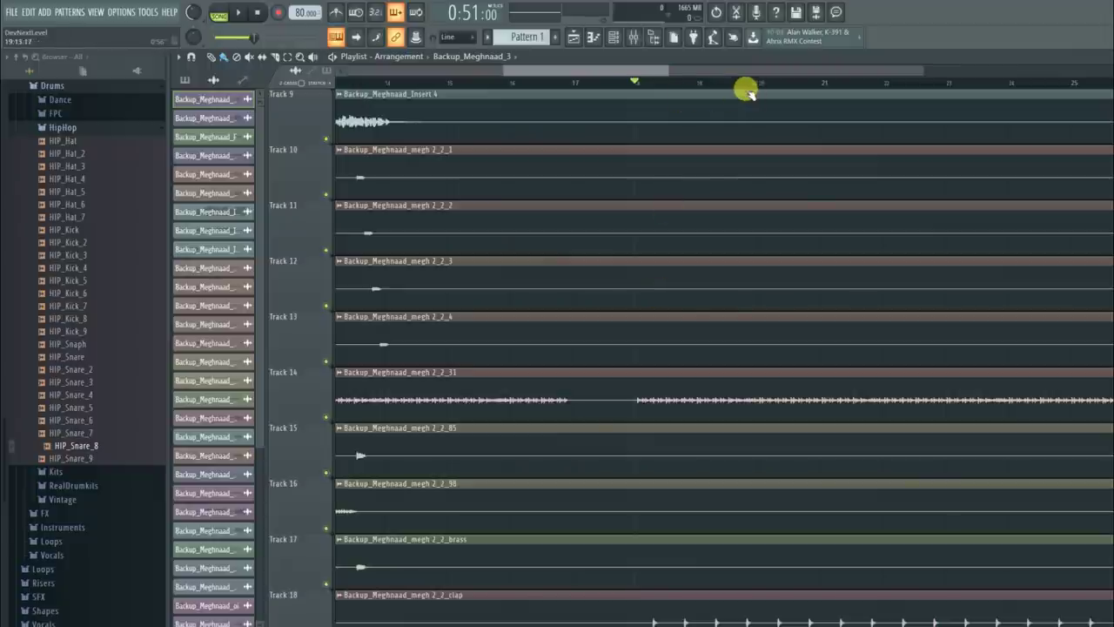
left_click_drag(635, 87, 756, 89)
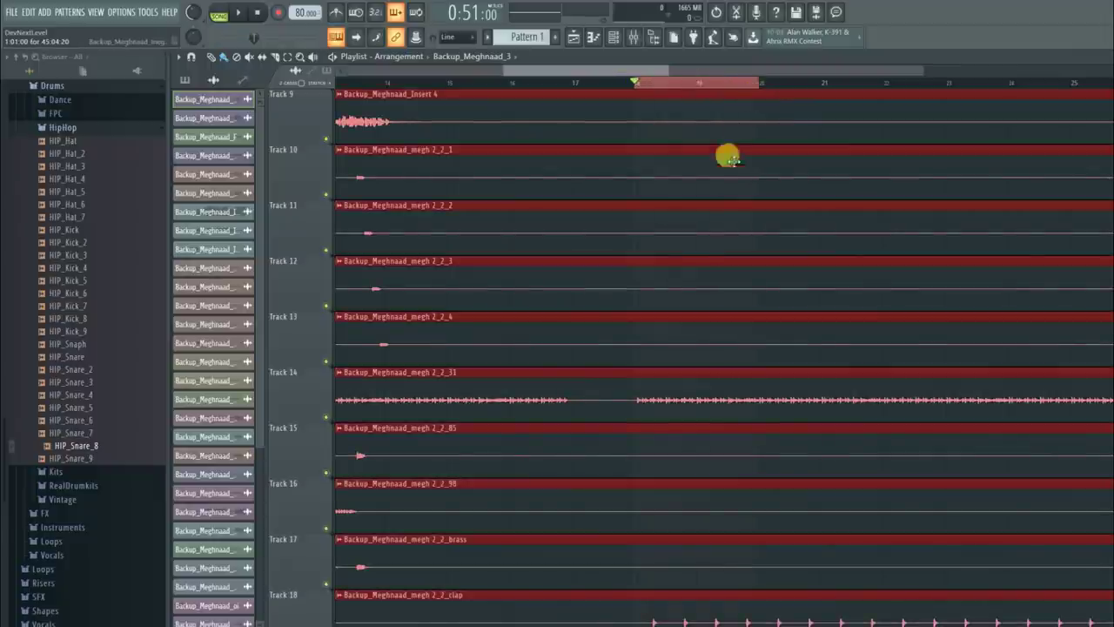
key("space")
scroll(719, 84, "up", 2)
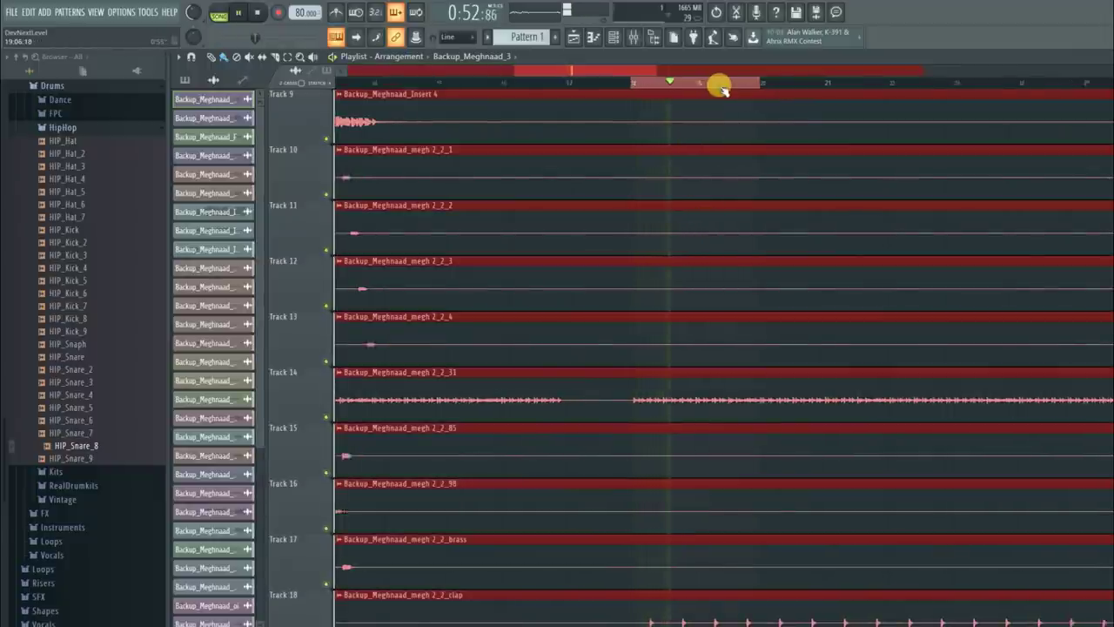
scroll(654, 262, "down", 3)
scroll(653, 266, "down", 7)
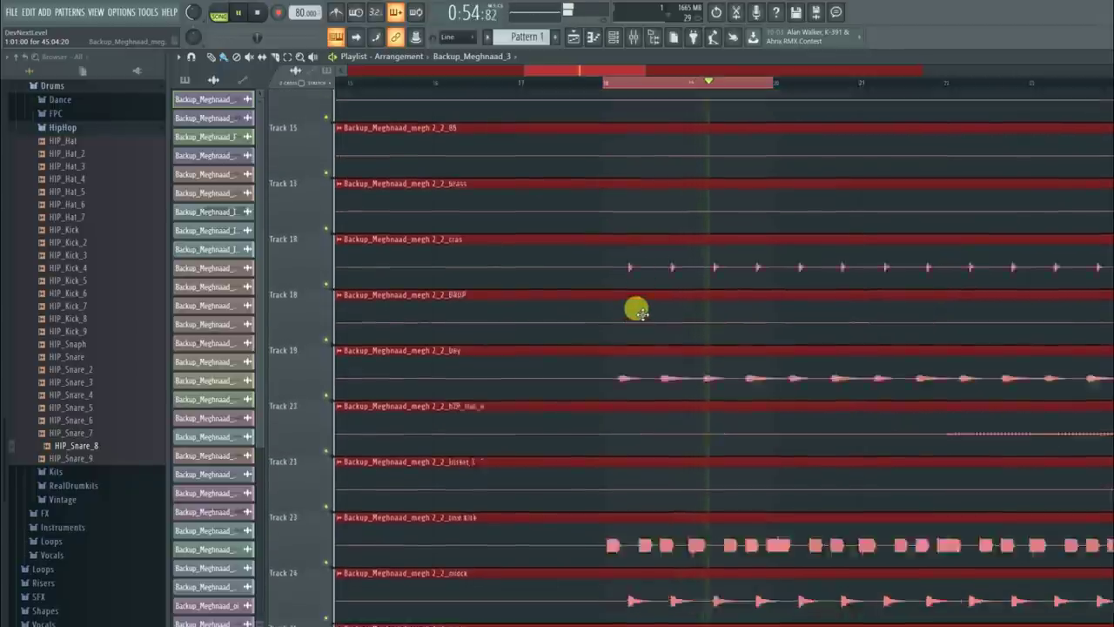
key("space")
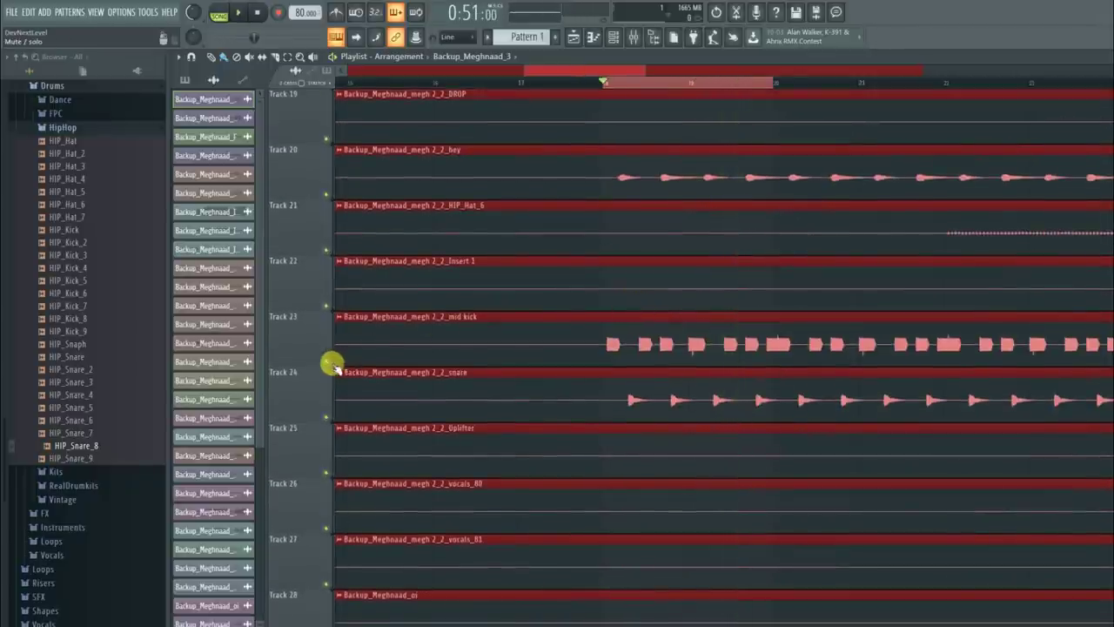
Step: Solo Track 23 (mid kick) and unmute Track 20 (hey) and Track 18 (clap) alongside it
right_click(329, 361)
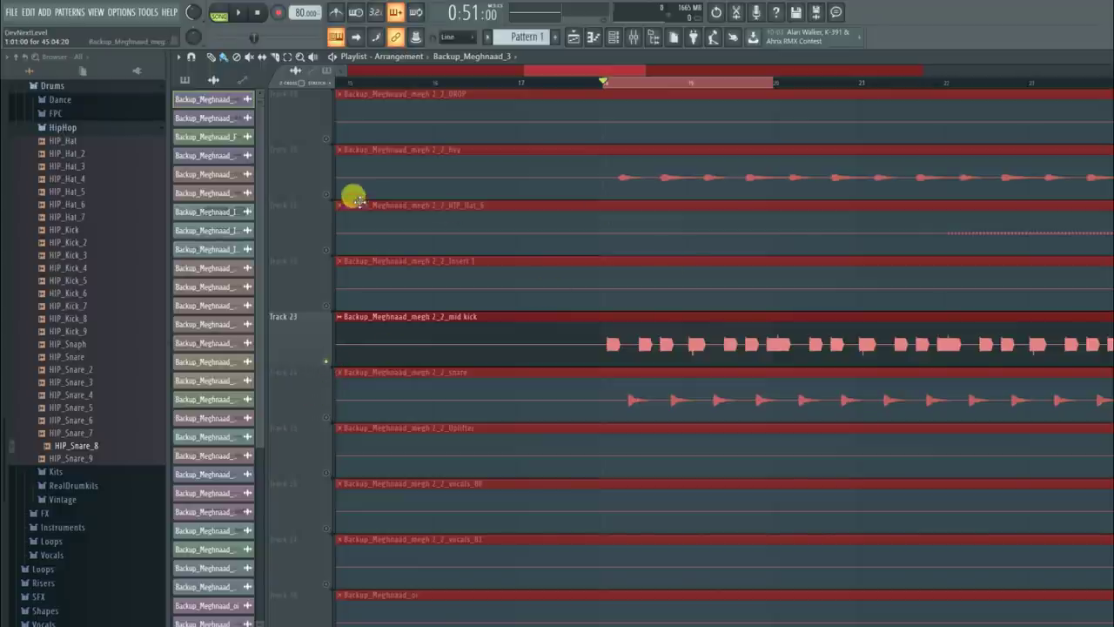
left_click(327, 194)
scroll(589, 276, "up", 2)
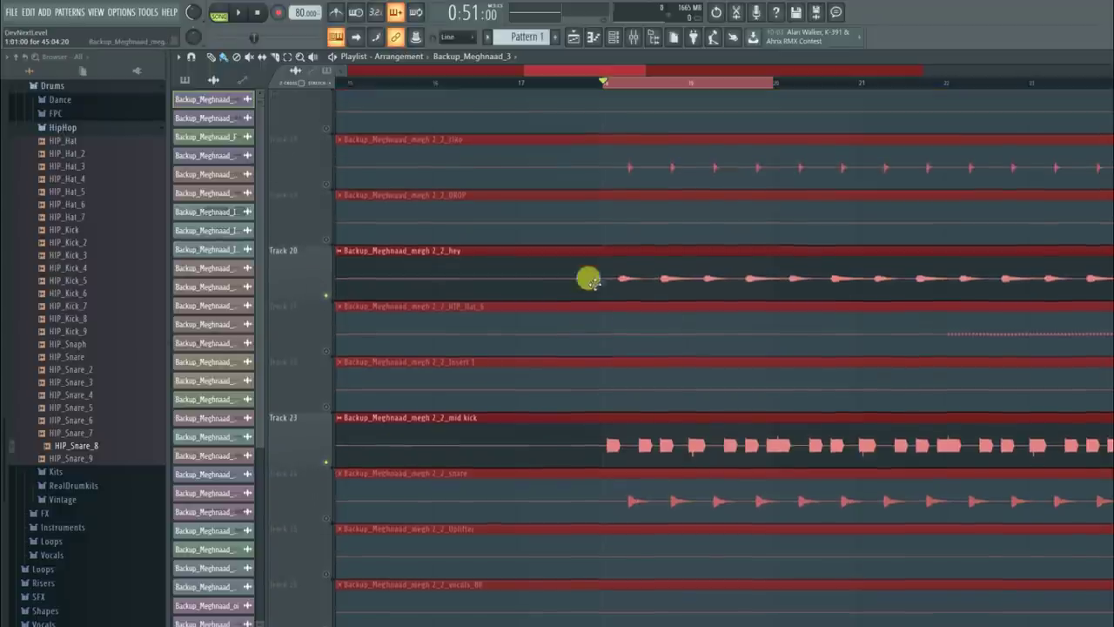
left_click(326, 193)
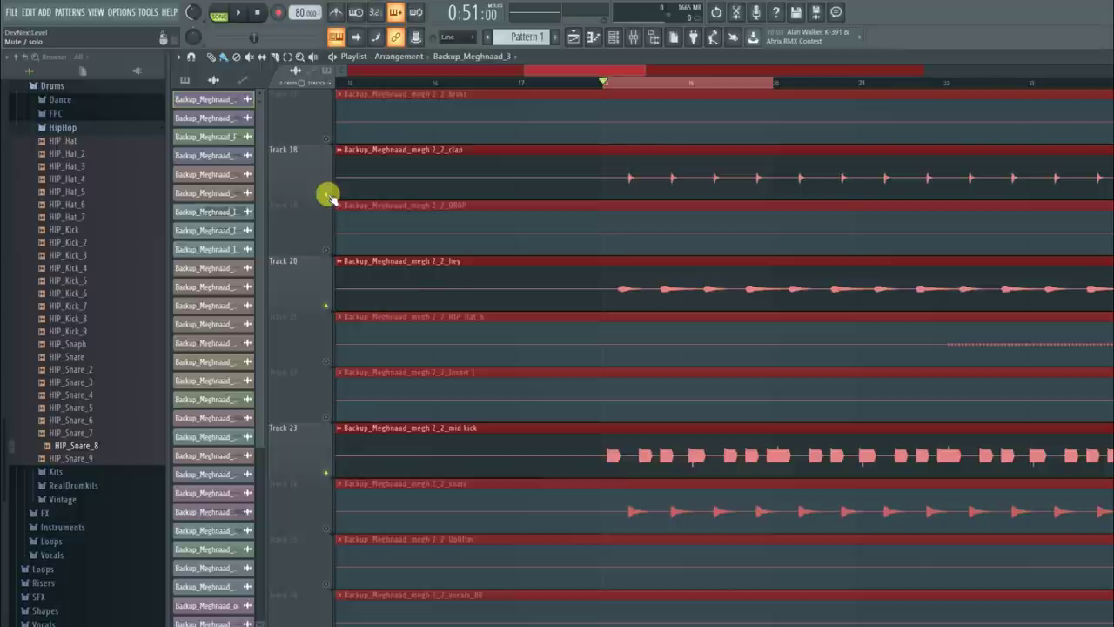
Step: Solo and play Track 18 (clap), add Track 20 (hey), play both from 0:51:00, and stop playback
right_click(327, 193)
key("space")
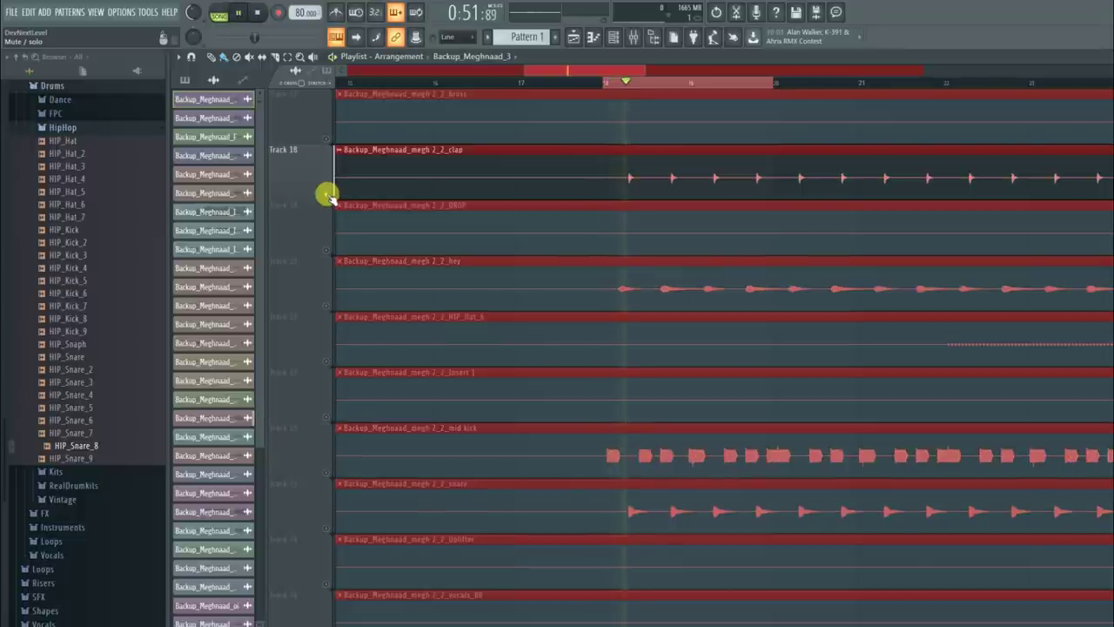
key("space")
left_click(327, 305)
key("space")
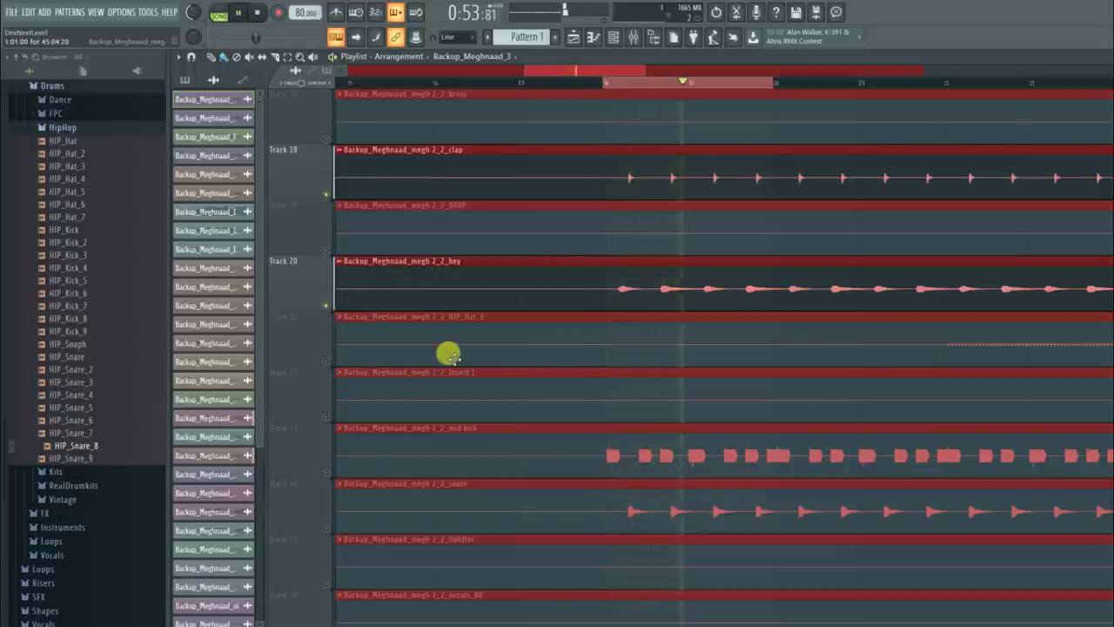
key("space")
Step: Unmute Track 14 (megh 2_2_31), play it with the clap and hey tracks from 0:51:00, and stop playback
scroll(447, 352, "down", 3)
scroll(432, 342, "down", 6)
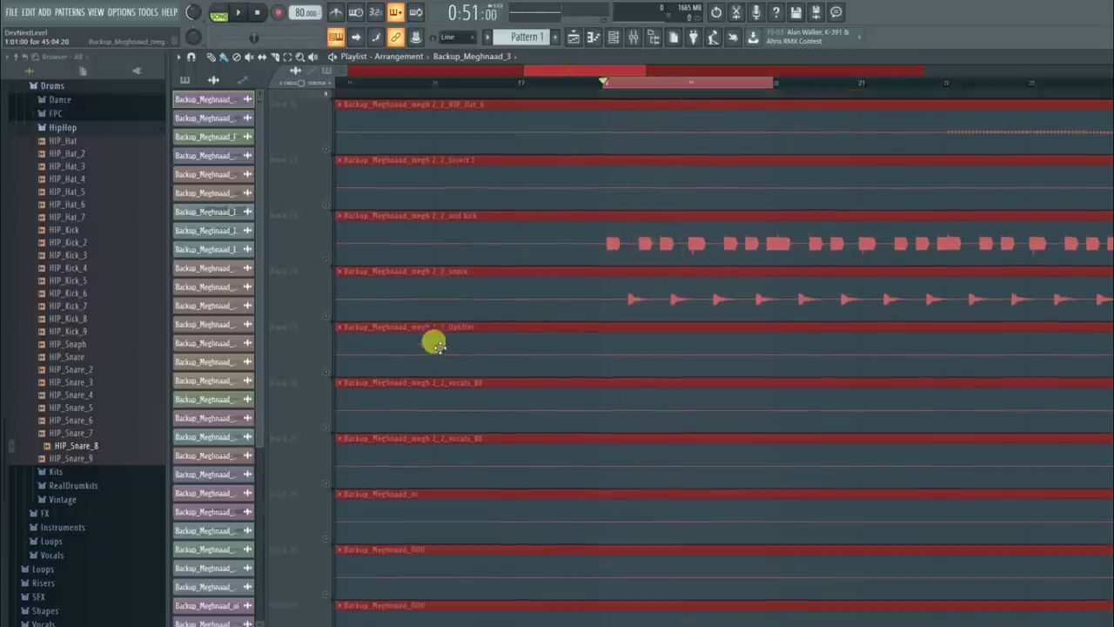
scroll(433, 343, "up", 5)
scroll(444, 345, "up", 4)
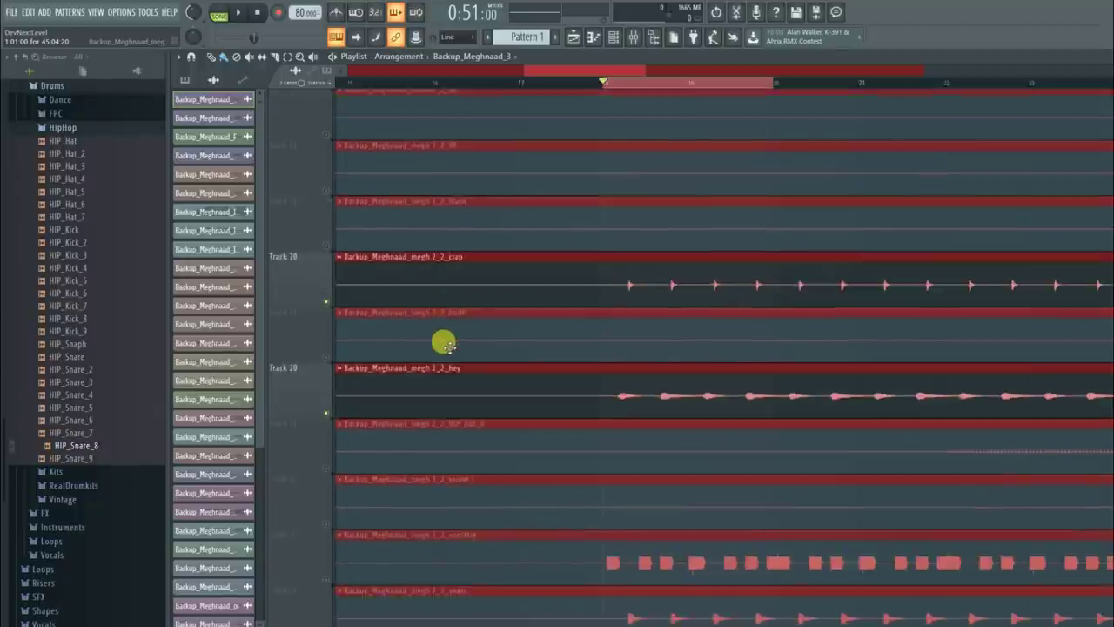
left_click(327, 306)
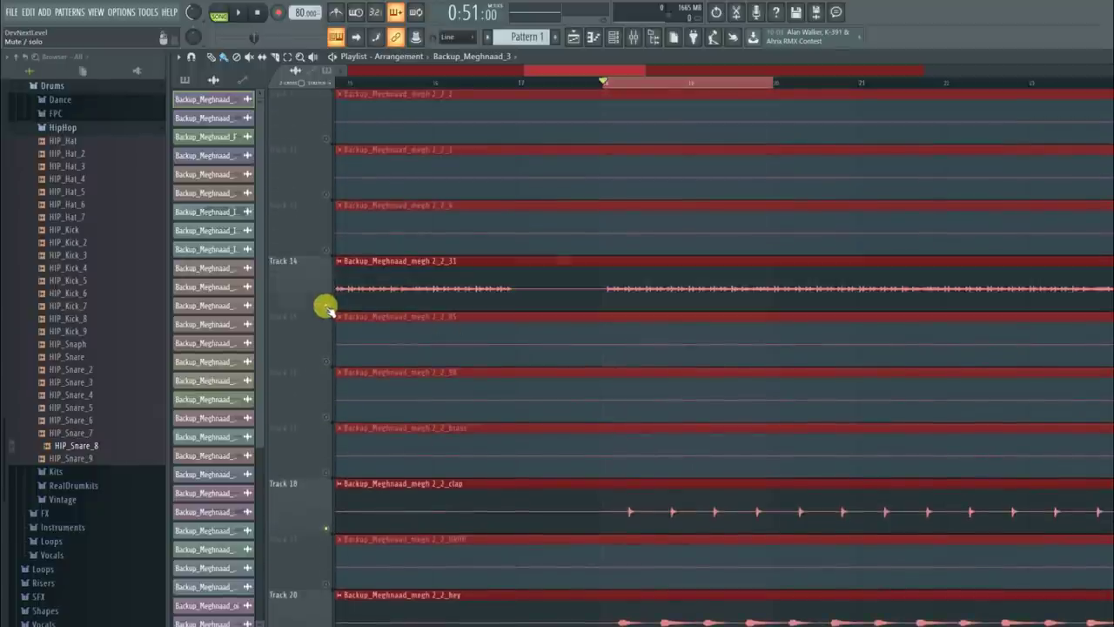
key("space")
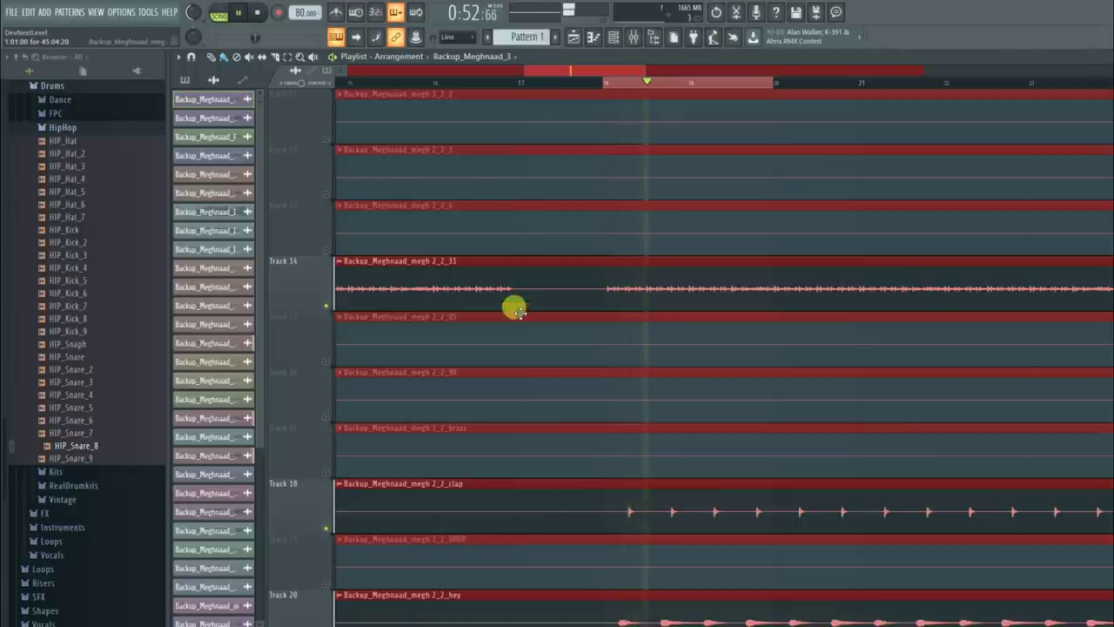
scroll(522, 311, "up", 4)
scroll(530, 318, "up", 2)
key("space")
Step: Unmute Track 23 (mid kick) and Track 24 (snare) and play the layered percussion from 0:51:00
scroll(622, 343, "up", 2)
scroll(621, 344, "down", 4)
scroll(621, 344, "down", 10)
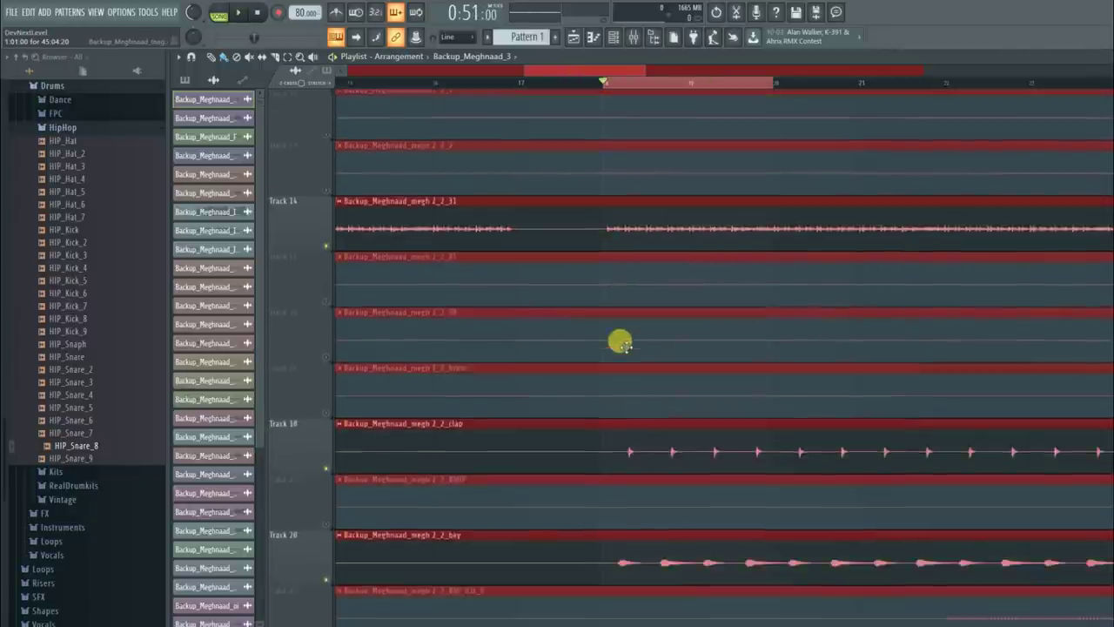
left_click(328, 472)
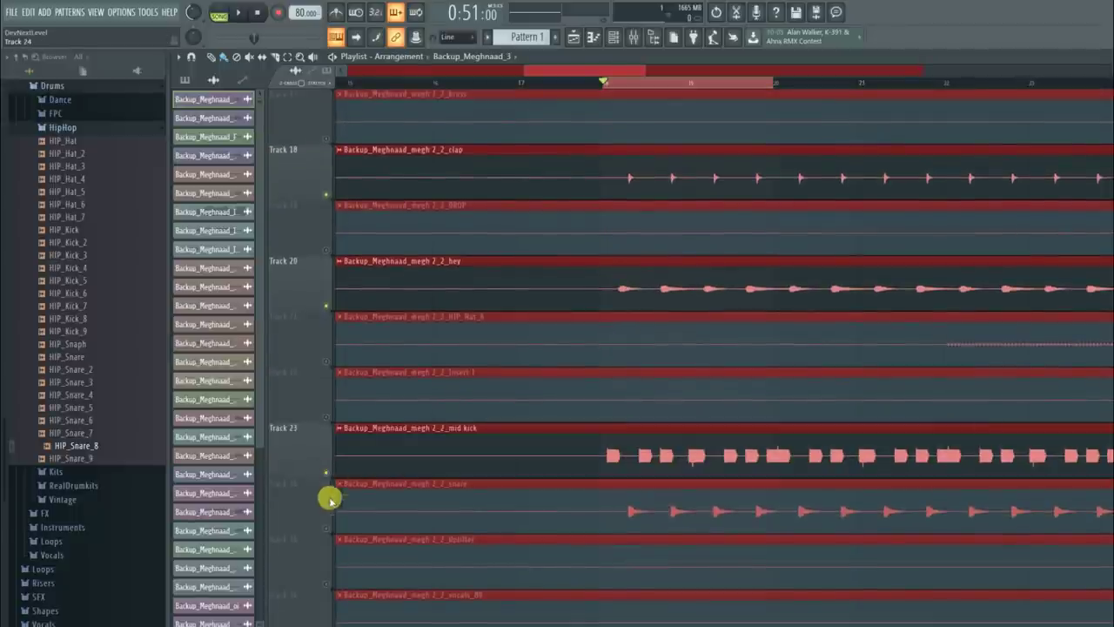
left_click(325, 527)
key("space")
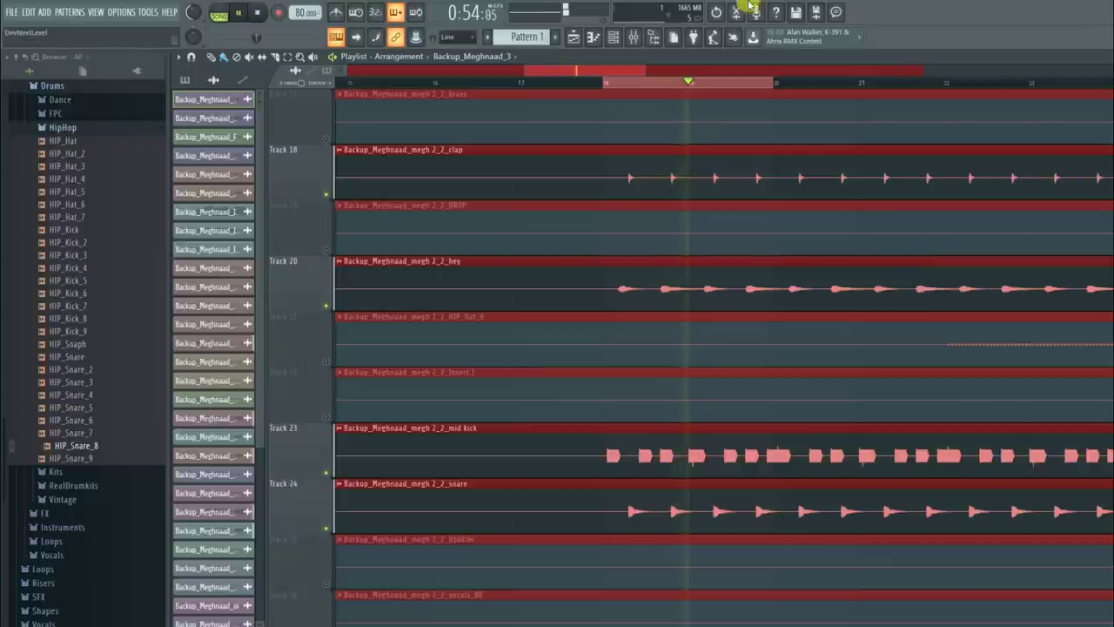
Step: Clear the time selection over bars 18 to 20 while the layered percussion plays, and stop playback
left_click_drag(592, 75, 599, 77)
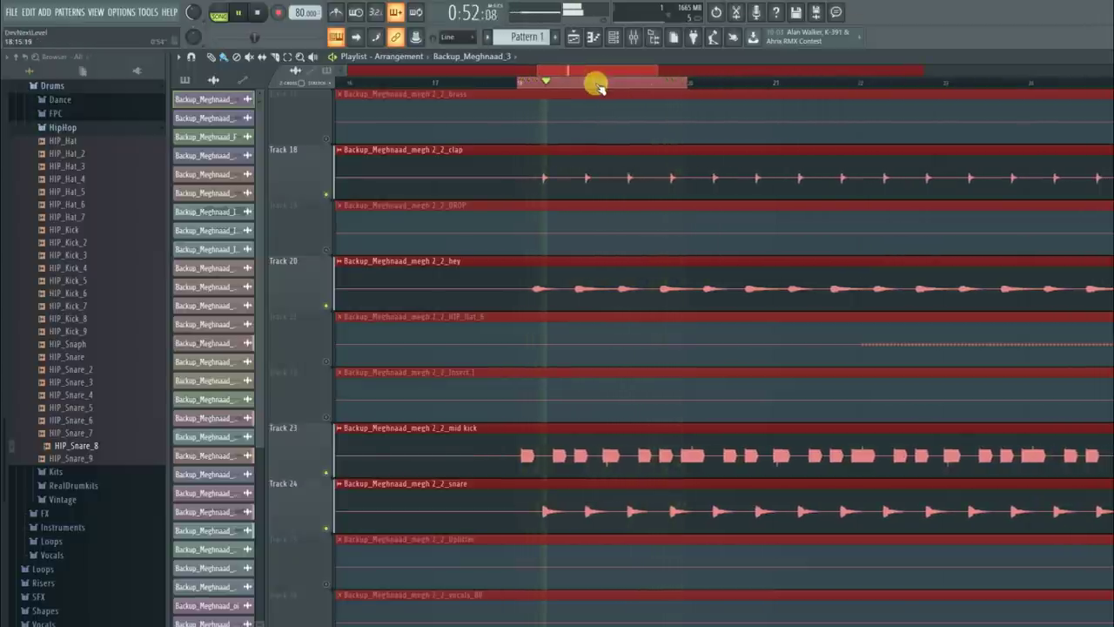
left_click(599, 84)
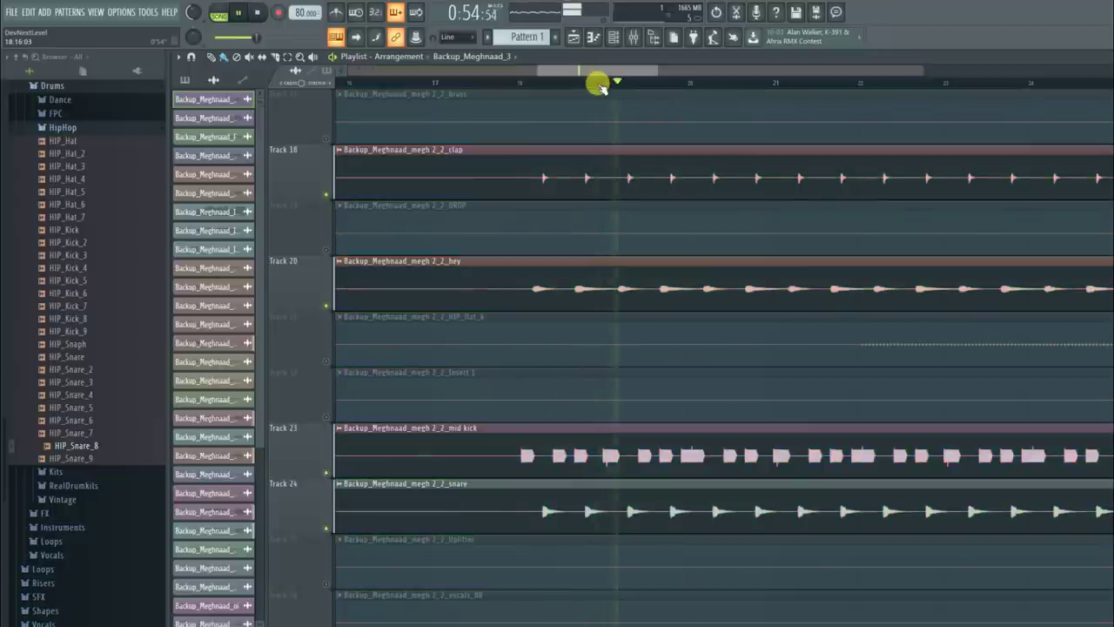
scroll(601, 87, "down", 3)
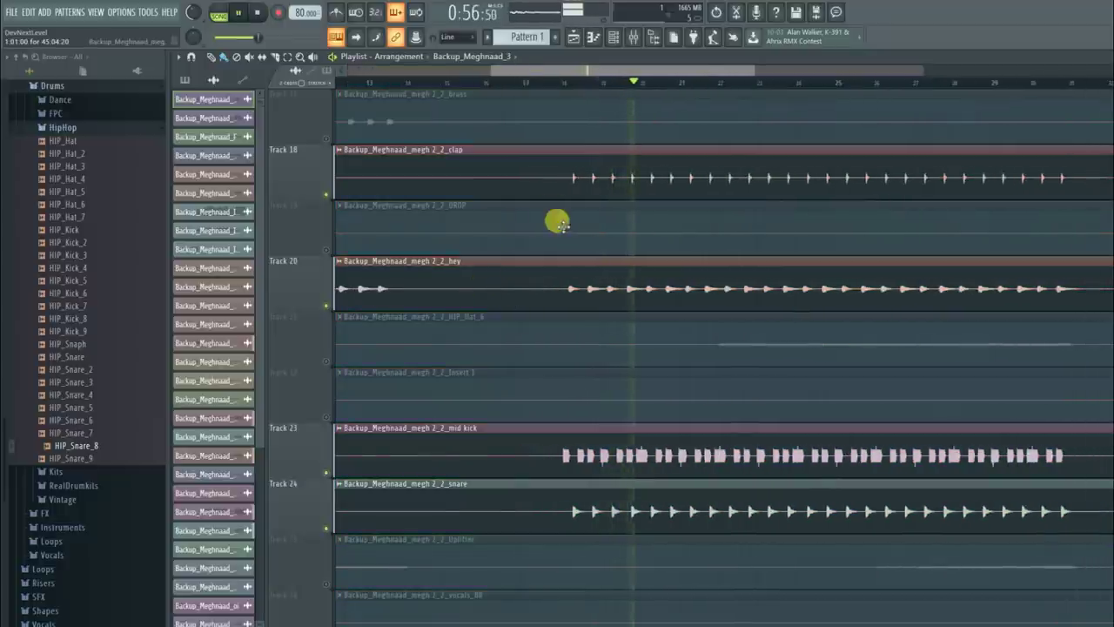
scroll(736, 84, "up", 2)
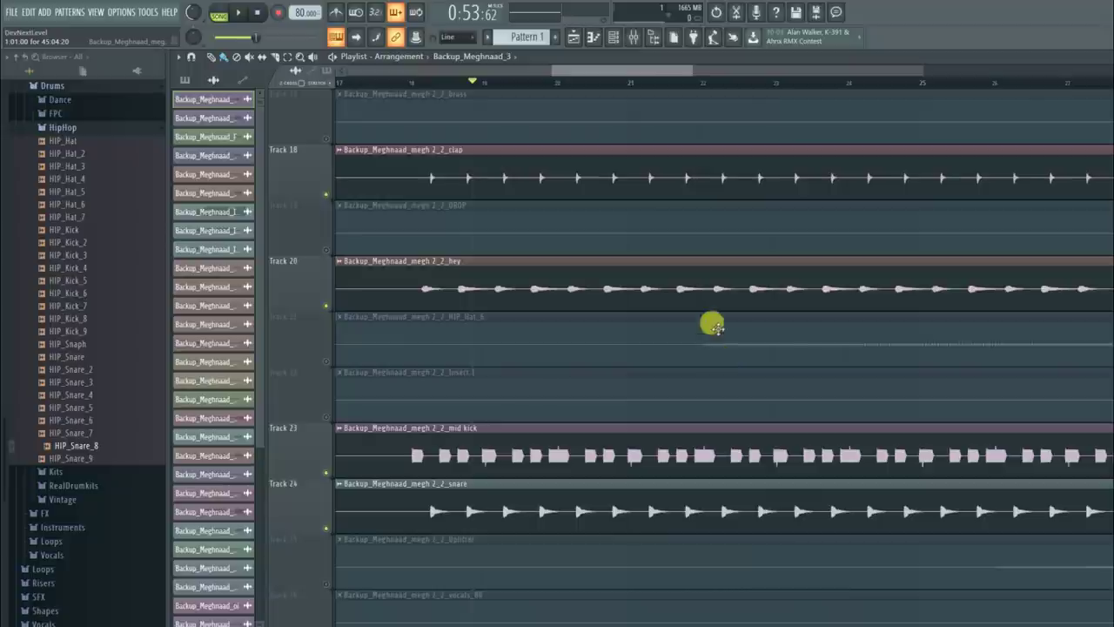
Step: Set the playback position to 1:03:00, unmute Track 21 (HIP_Hat_6), play, and solo it to hear the hi-hat alone
scroll(674, 69, "down", 2)
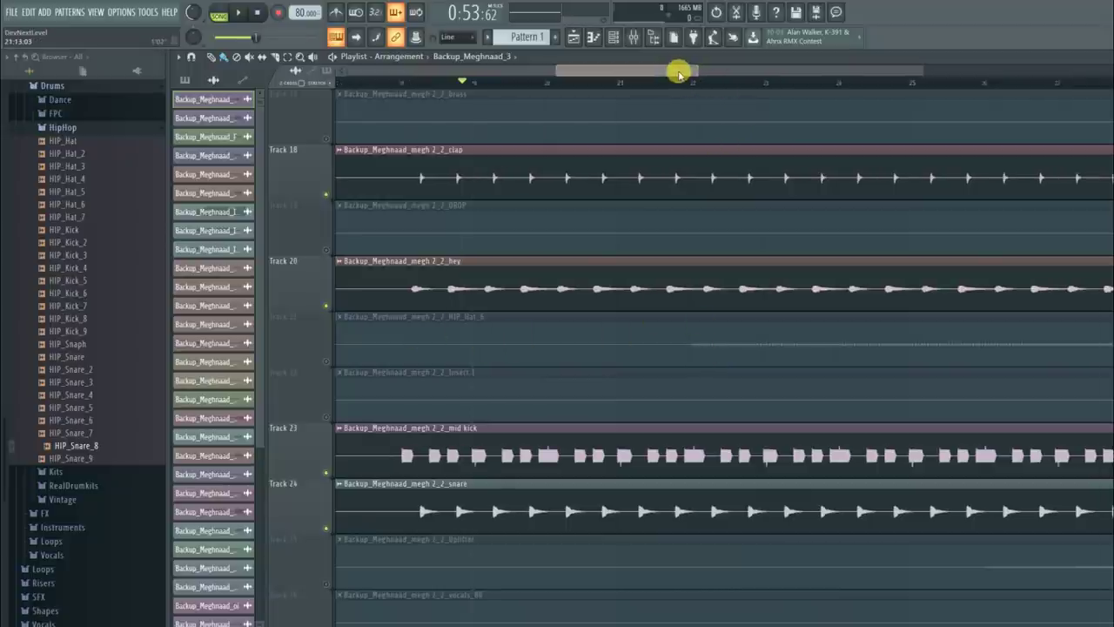
left_click(630, 82)
left_click(326, 360)
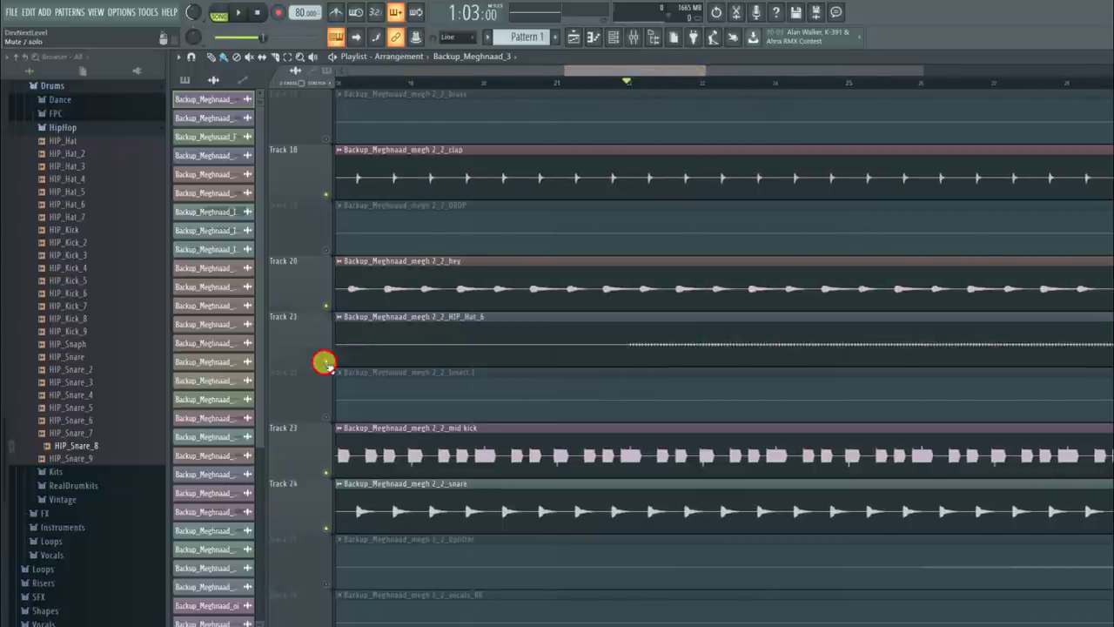
key("space")
right_click(325, 360)
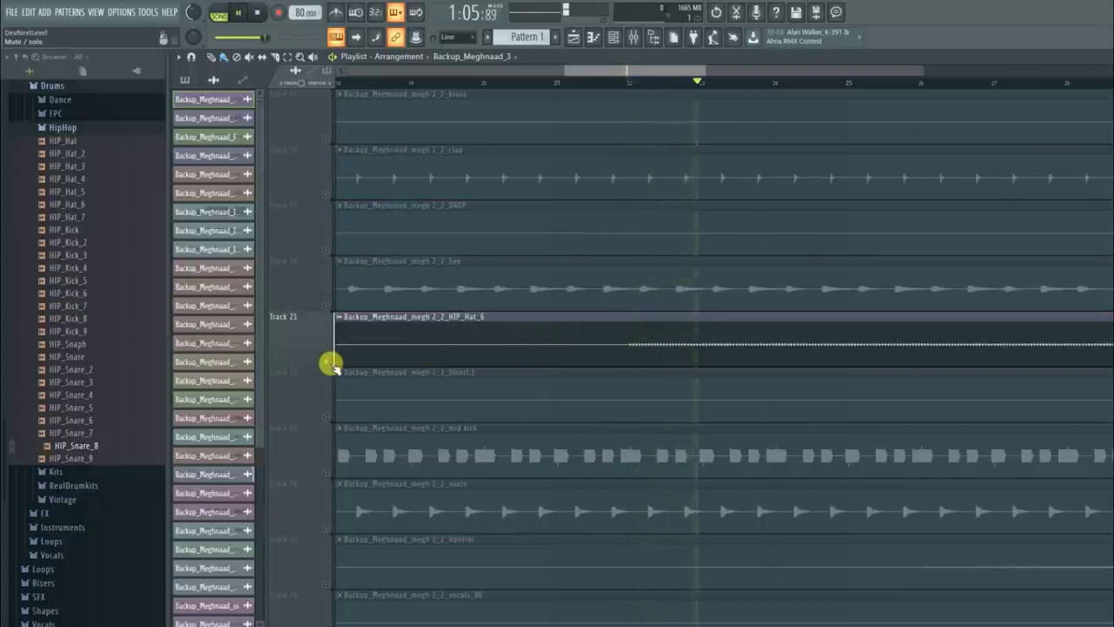
Step: Unmute all tracks and restart the full mix from 1:03:00
right_click(330, 362)
key("space")
key("space")
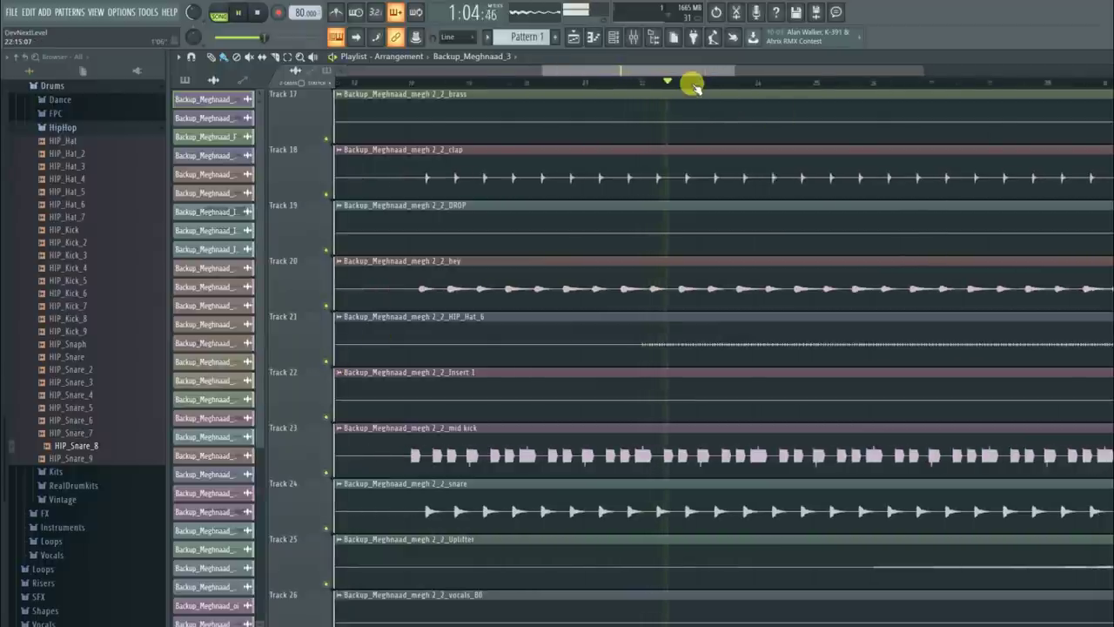
Step: Follow the full mix to the riser around bar 26 and solo Track 25 (Uplifter) during playback
scroll(693, 87, "down", 2)
left_click_drag(694, 75, 729, 71)
scroll(740, 249, "down", 5)
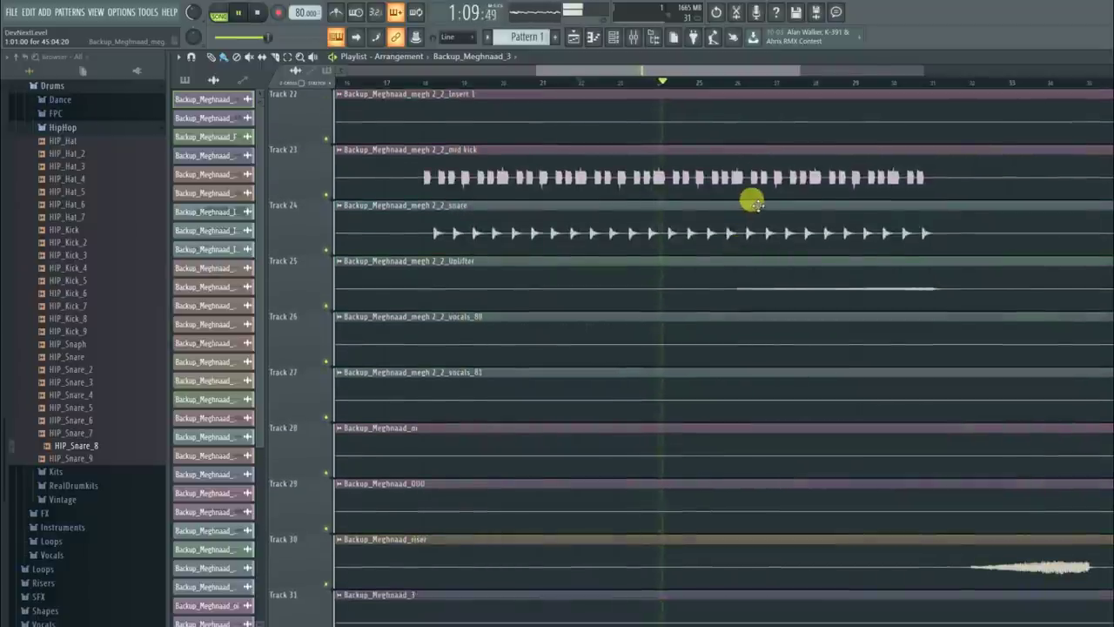
left_click_drag(698, 70, 740, 75)
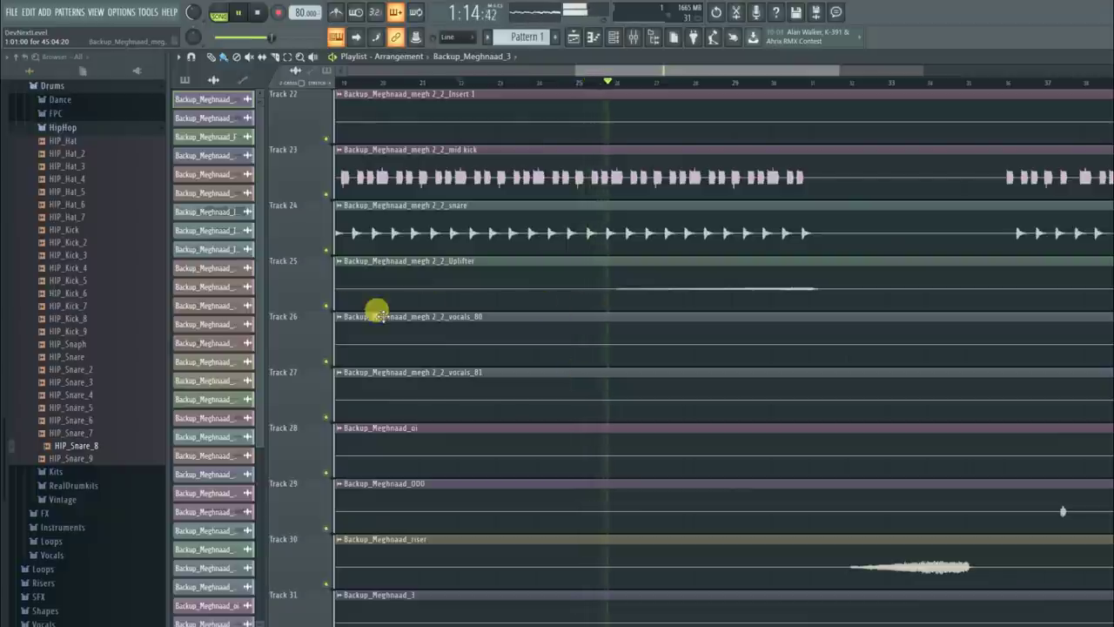
right_click(327, 306)
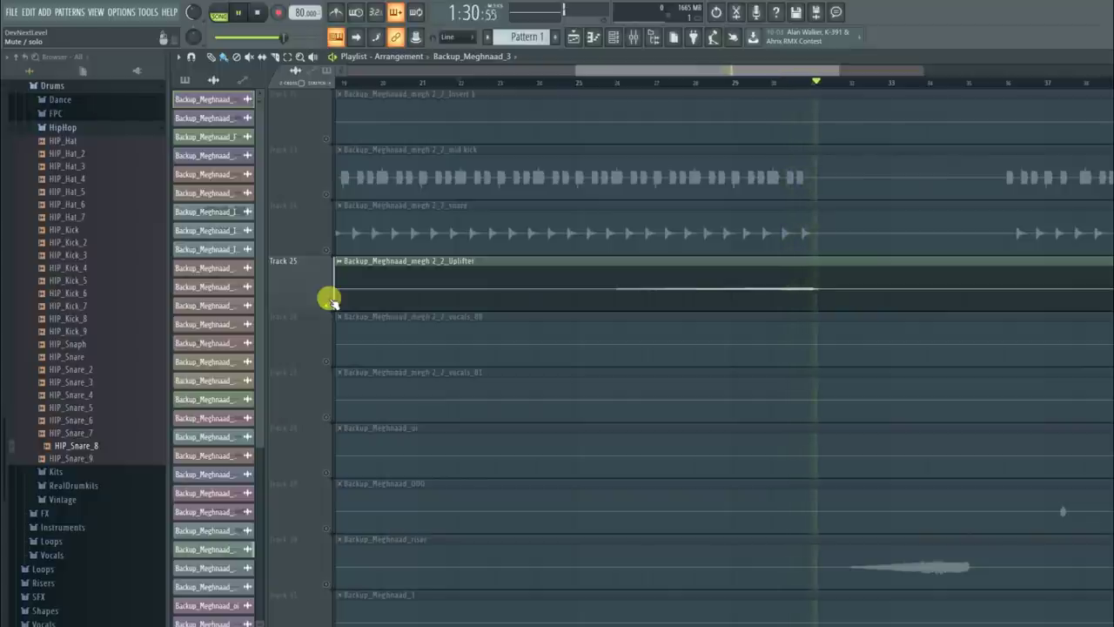
Step: Unmute Track 30 (riser) during playback, solo it to hear the riser alone, and bring all tracks back in
left_click(326, 584)
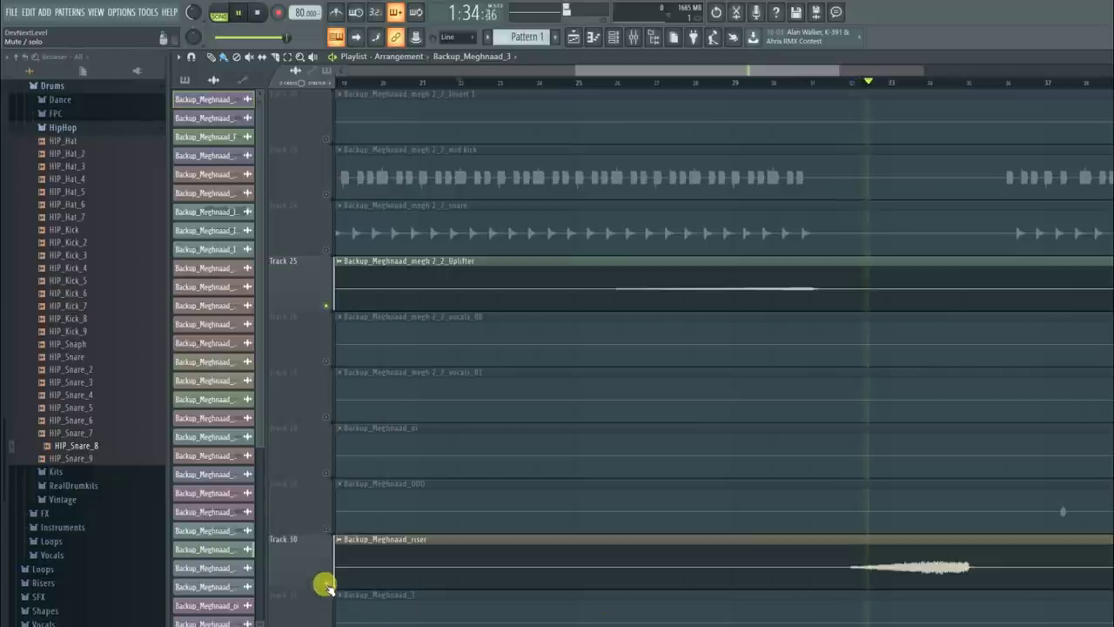
right_click(326, 584)
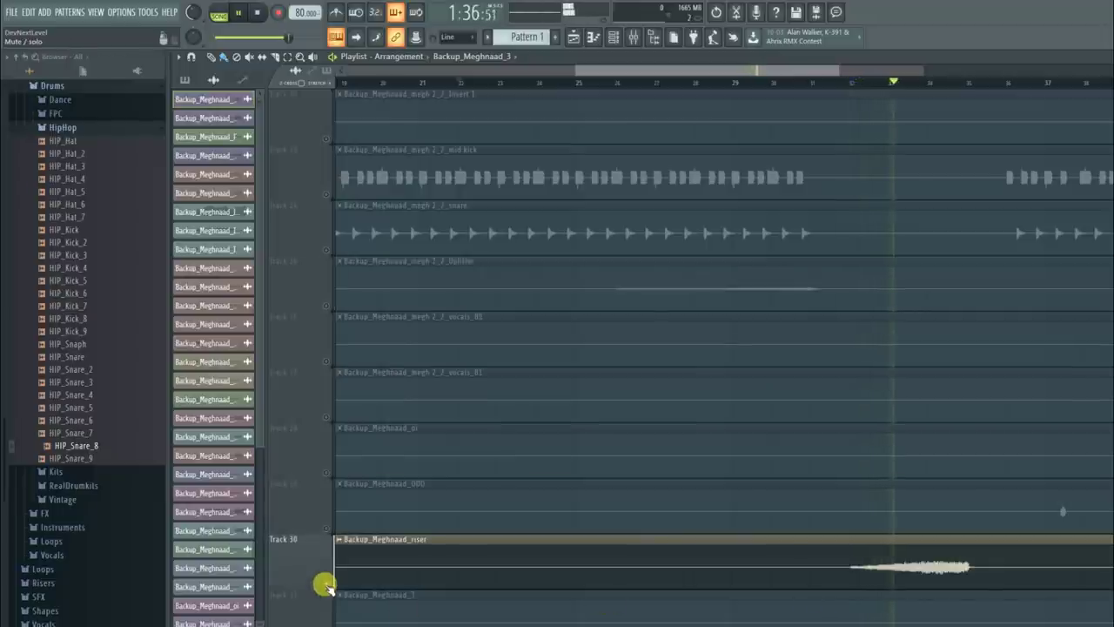
right_click(325, 584)
Step: Follow the full mix into the drop around bar 36 and examine which tracks play there
left_click_drag(776, 75, 844, 67)
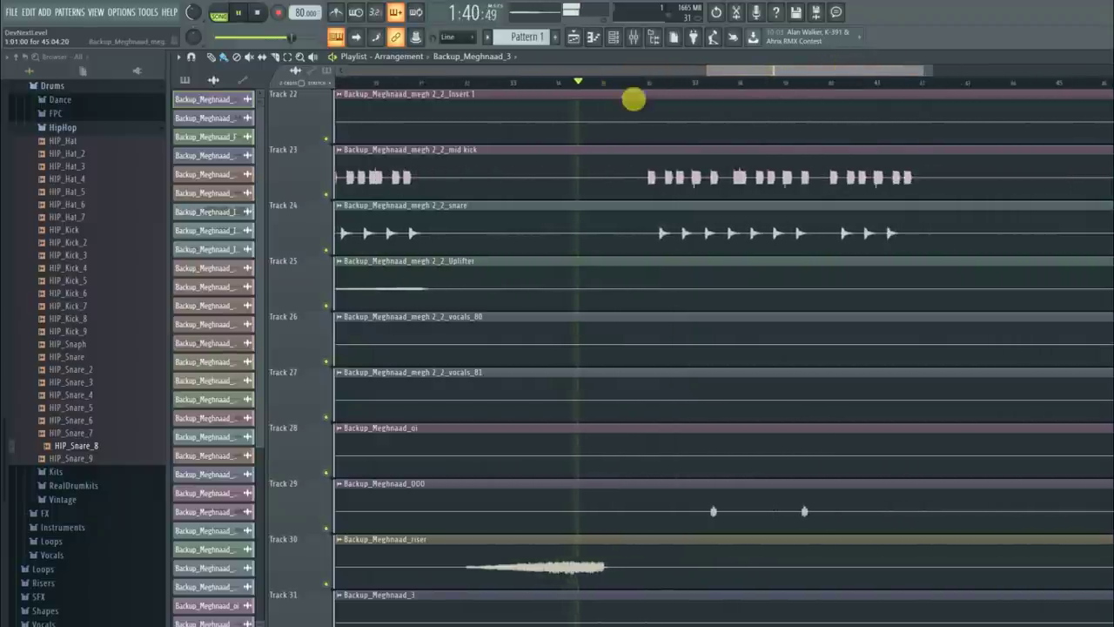
scroll(671, 224, "down", 3)
scroll(750, 365, "up", 1)
scroll(750, 365, "up", 10)
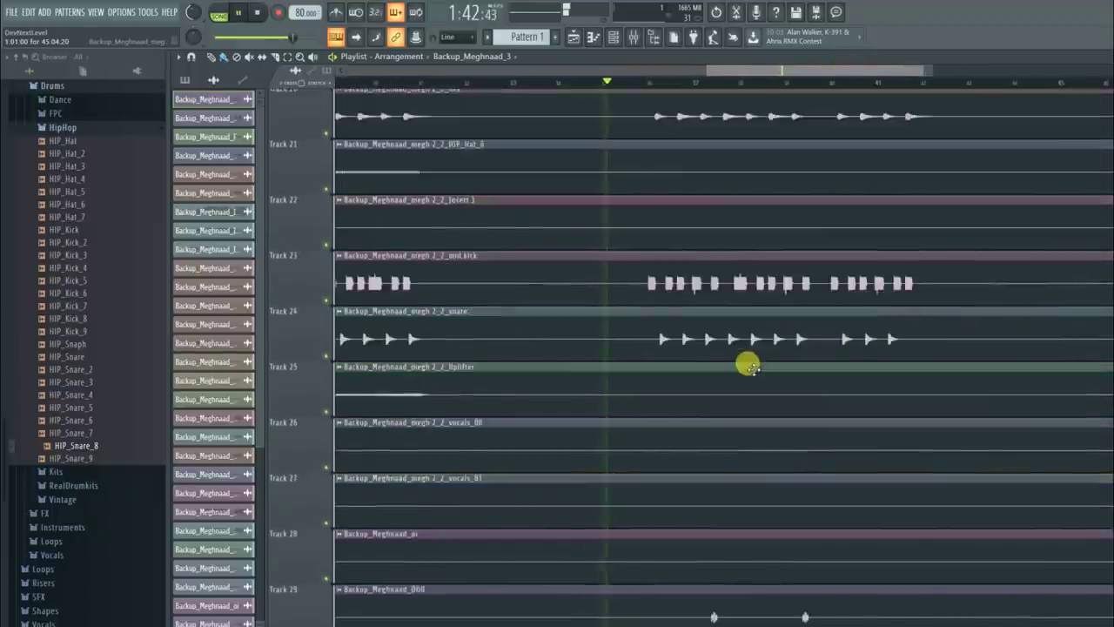
scroll(721, 371, "up", 5)
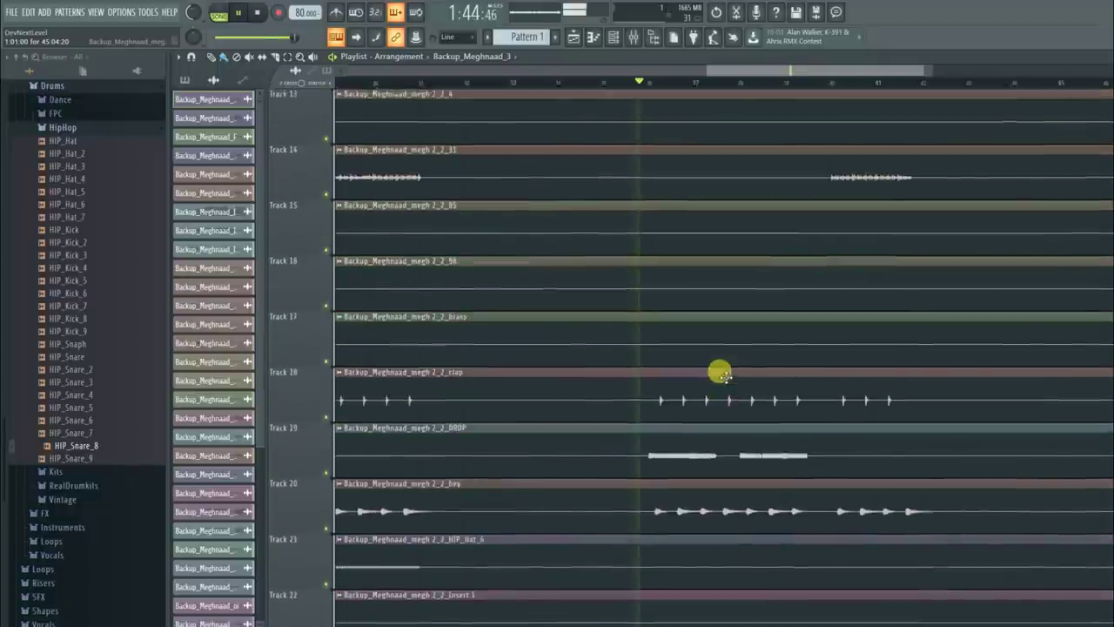
scroll(721, 372, "down", 10)
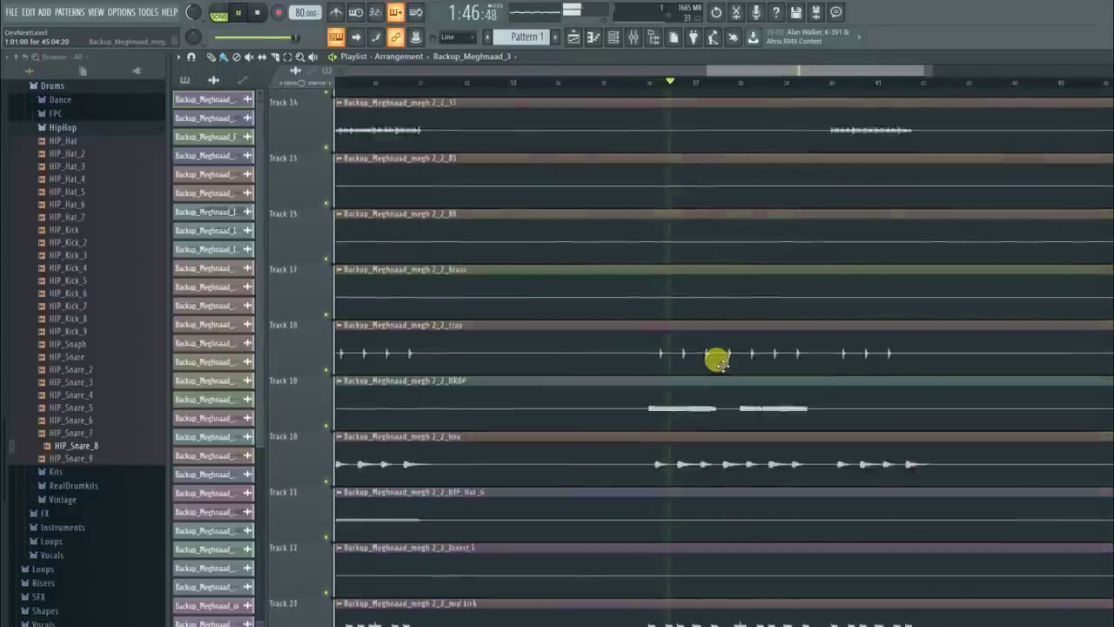
scroll(716, 359, "down", 3)
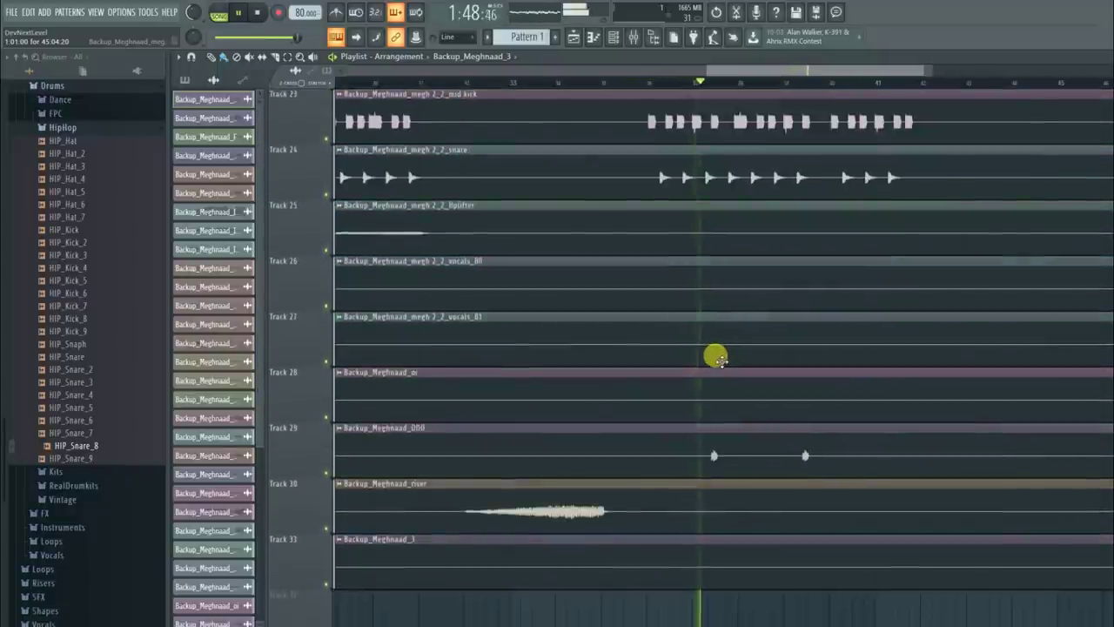
Step: Solo Track 29 (OOO), play its two short hits after bars 37 and 39, and stop playback
right_click(327, 472)
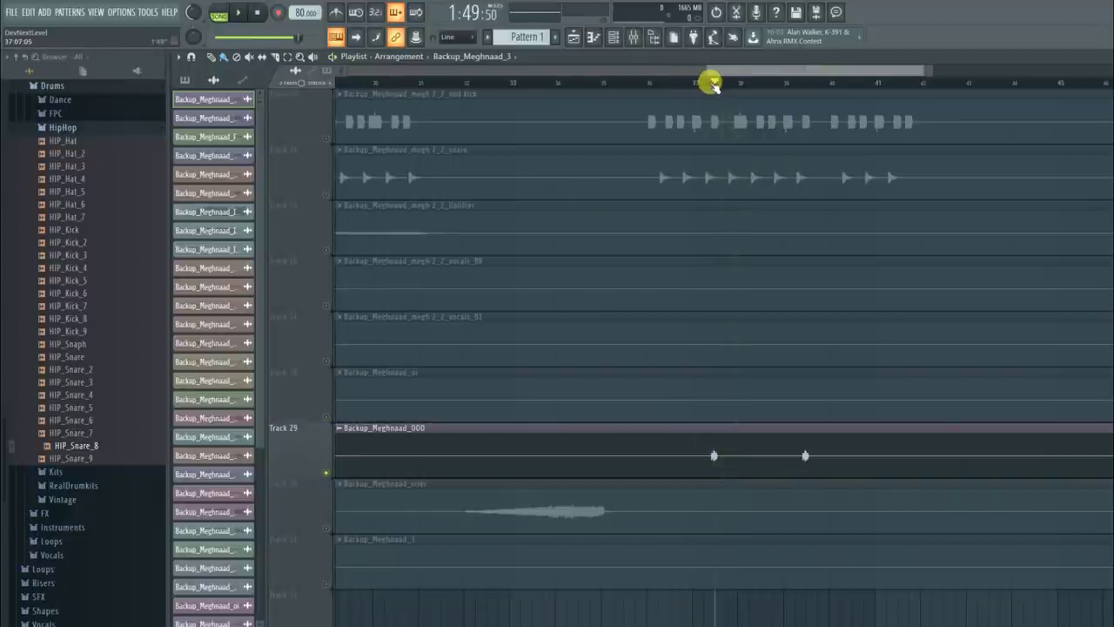
scroll(711, 83, "up", 2)
left_click(704, 82)
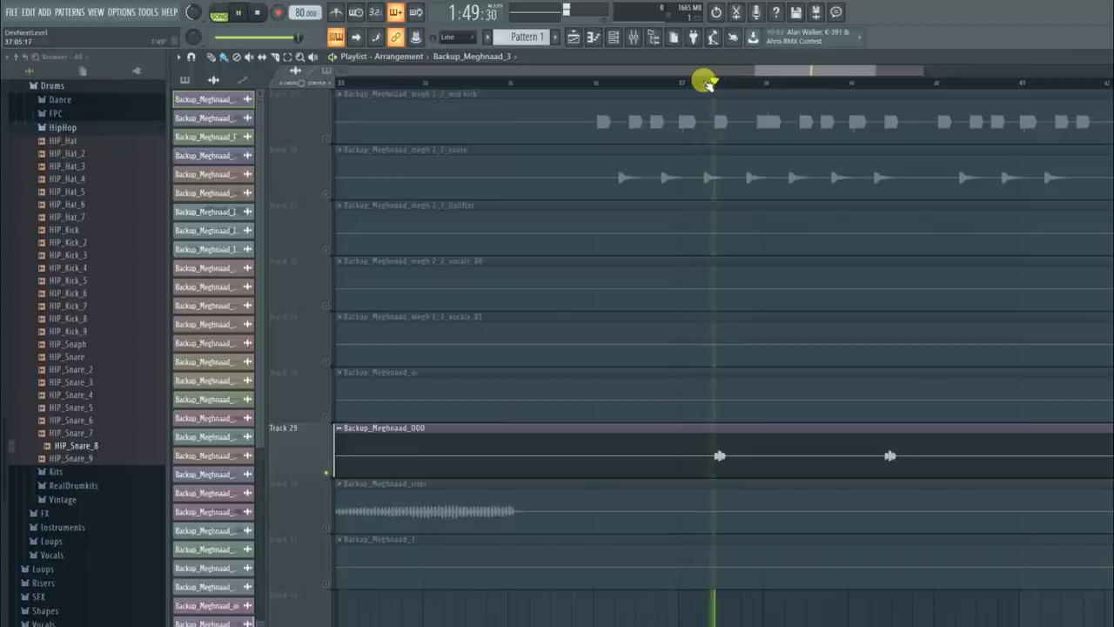
left_click(881, 81)
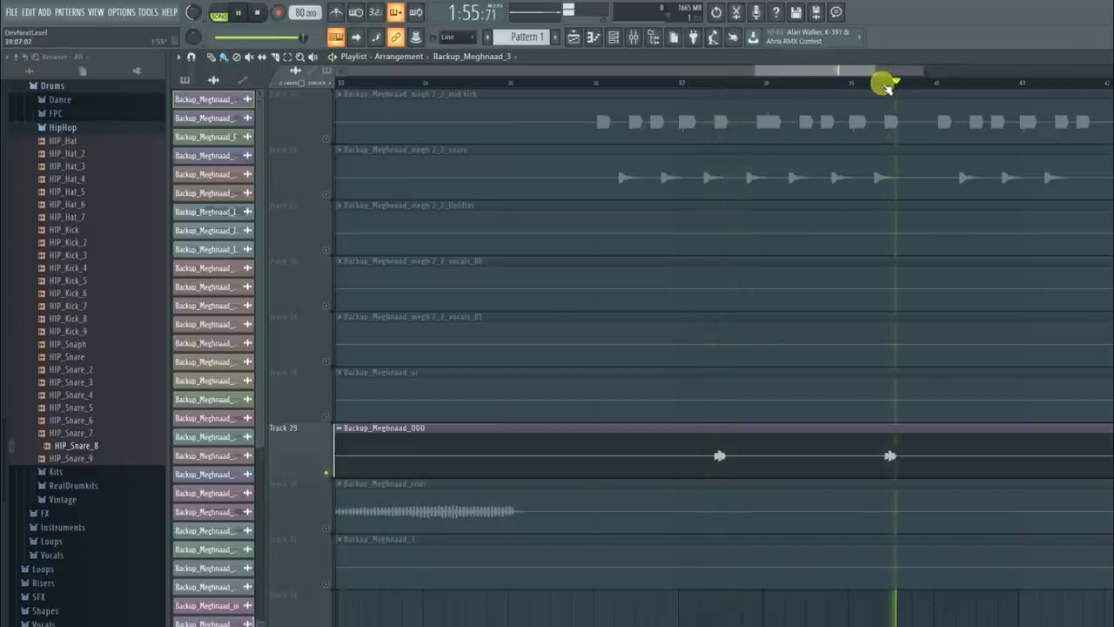
key("space")
Step: Unmute Track 19 (DROP), play its part from 1:45:00, and stop playback
scroll(572, 301, "up", 5)
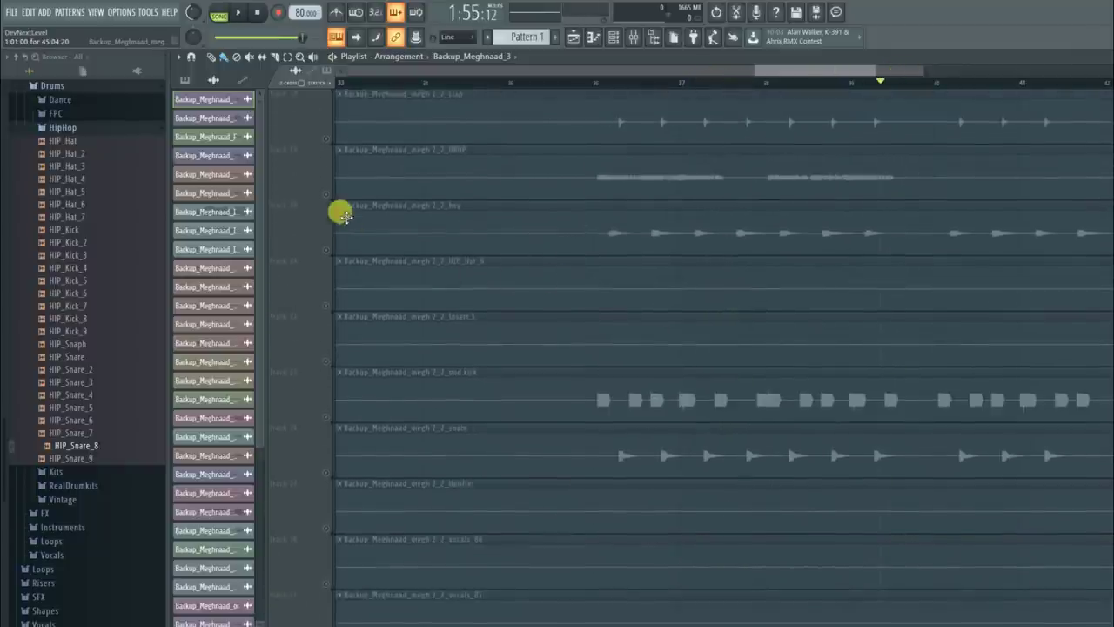
left_click(325, 194)
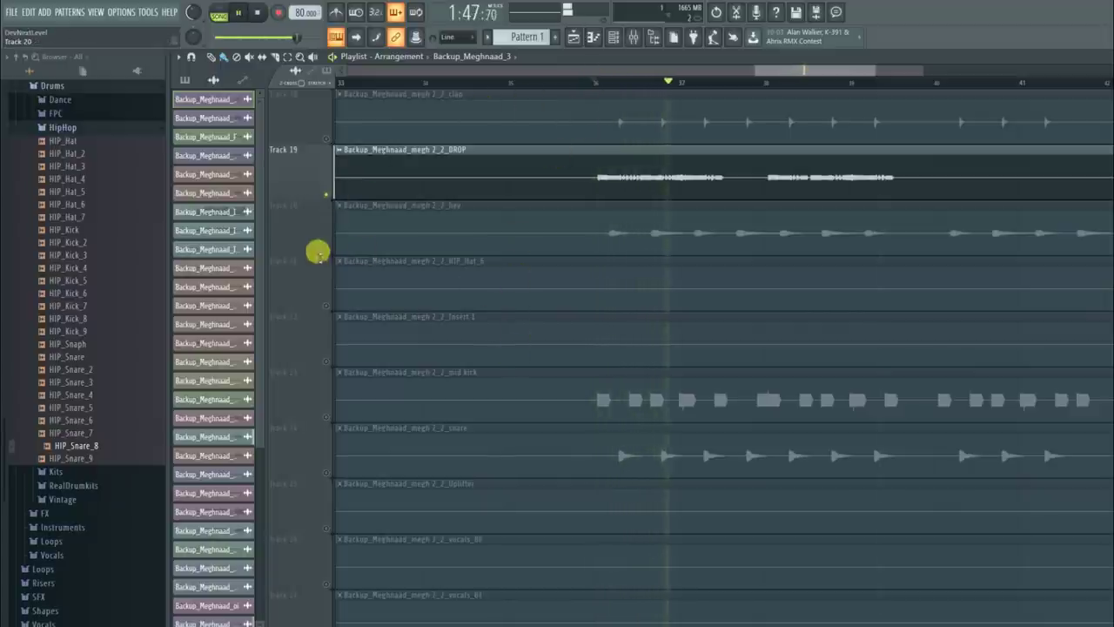
key("space")
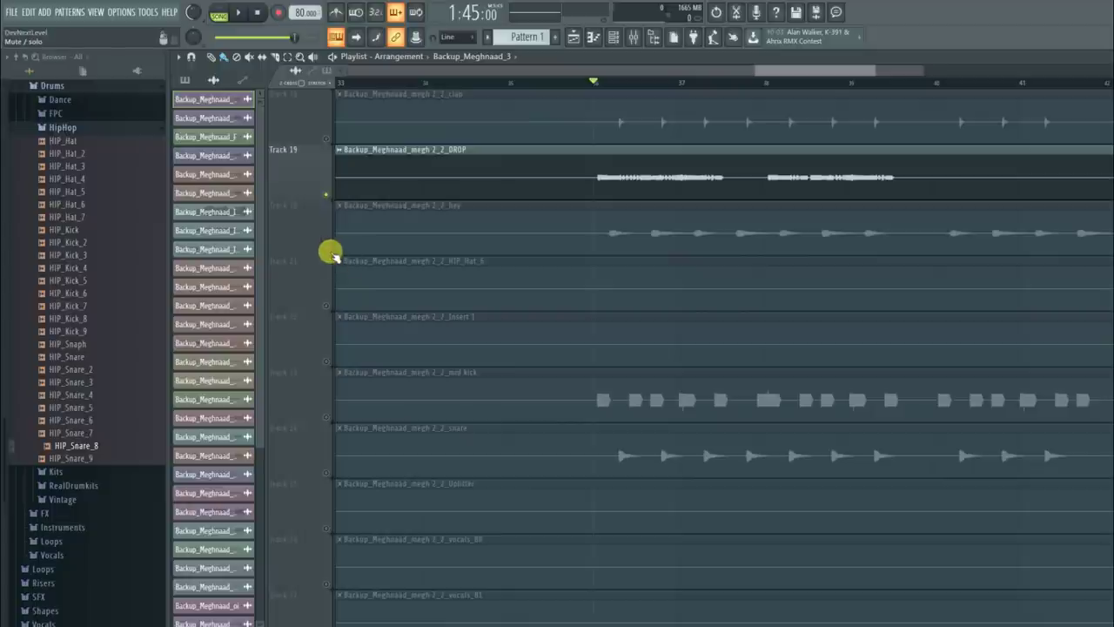
Step: Solo Track 4 (F #2) and play it repeatedly from 1:45:00
scroll(443, 287, "up", 8)
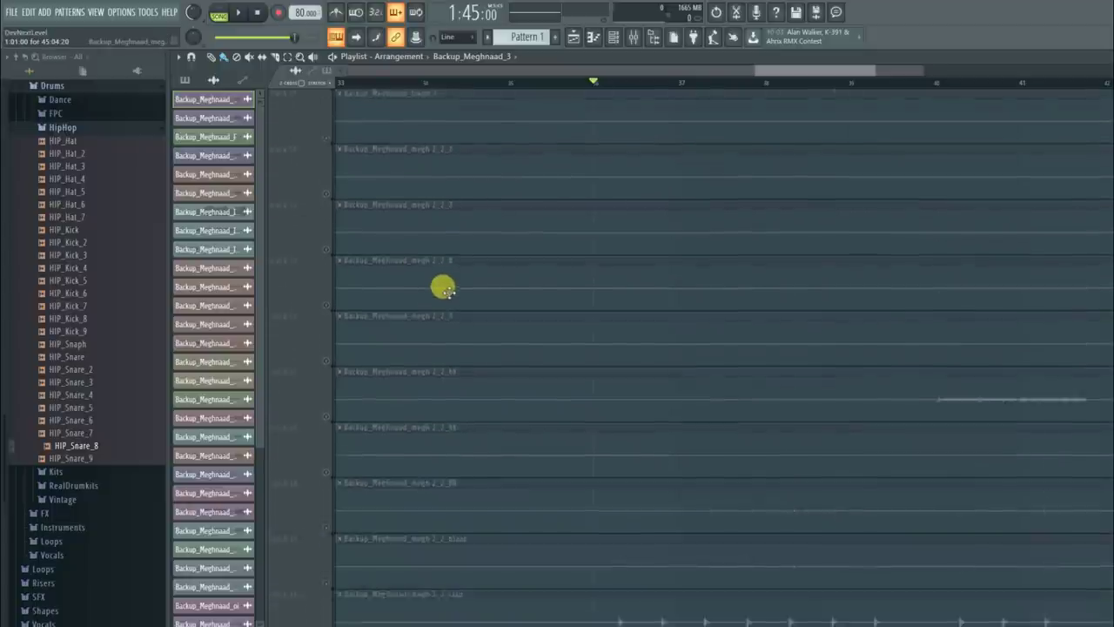
scroll(443, 287, "up", 2)
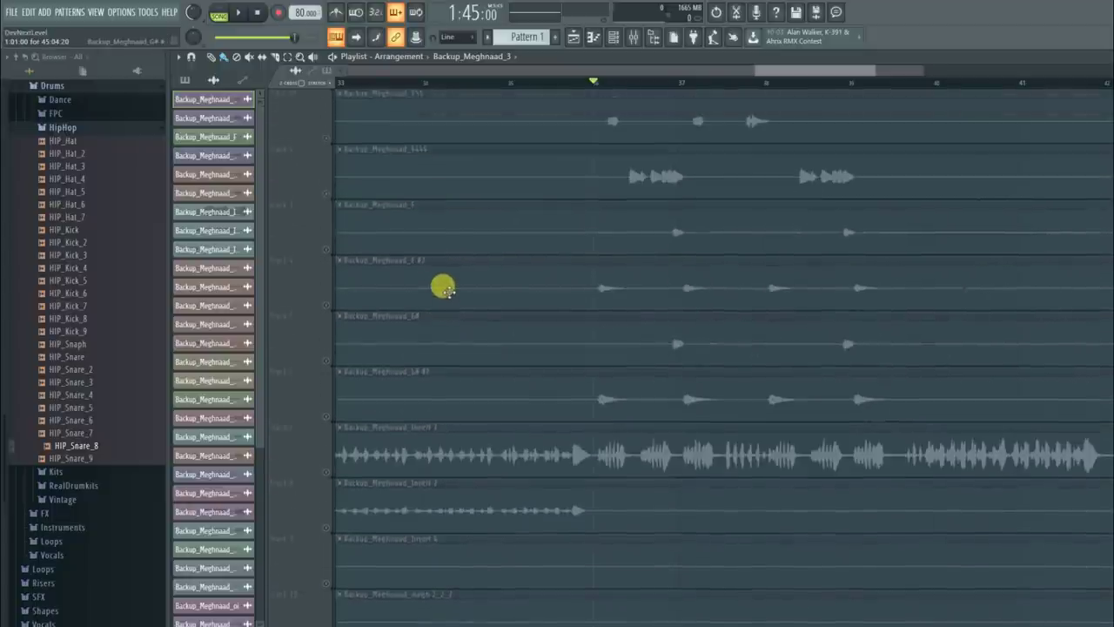
left_click(327, 303)
key("space")
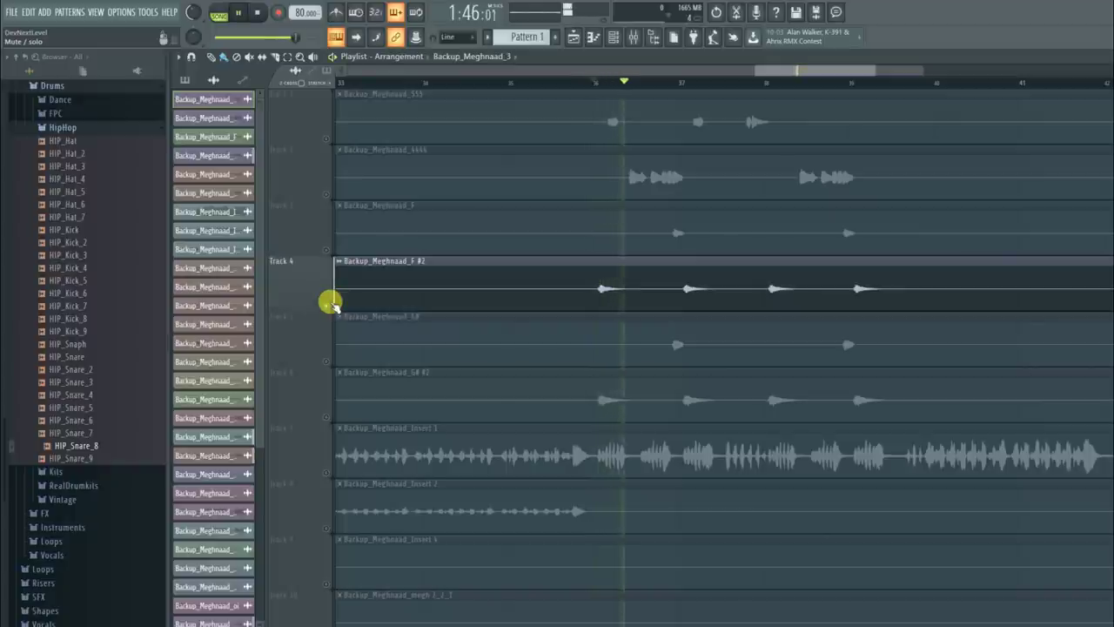
key("space")
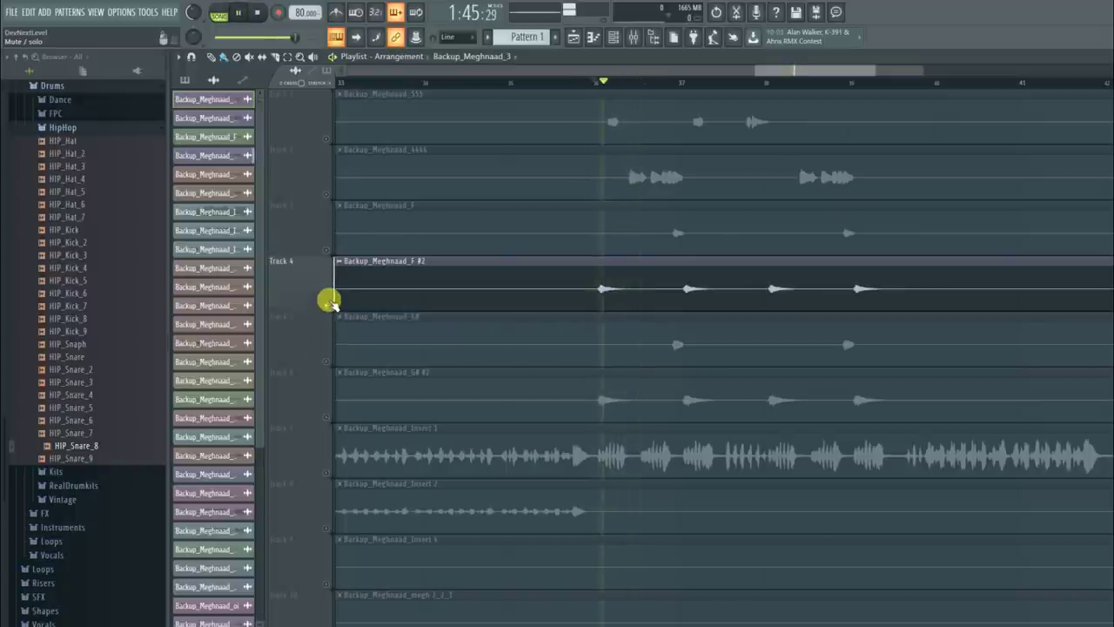
Step: Solo Track 6 (G# #2) during playback and layer Track 4 (F #2) and Track 3 (F) with it
right_click(326, 417)
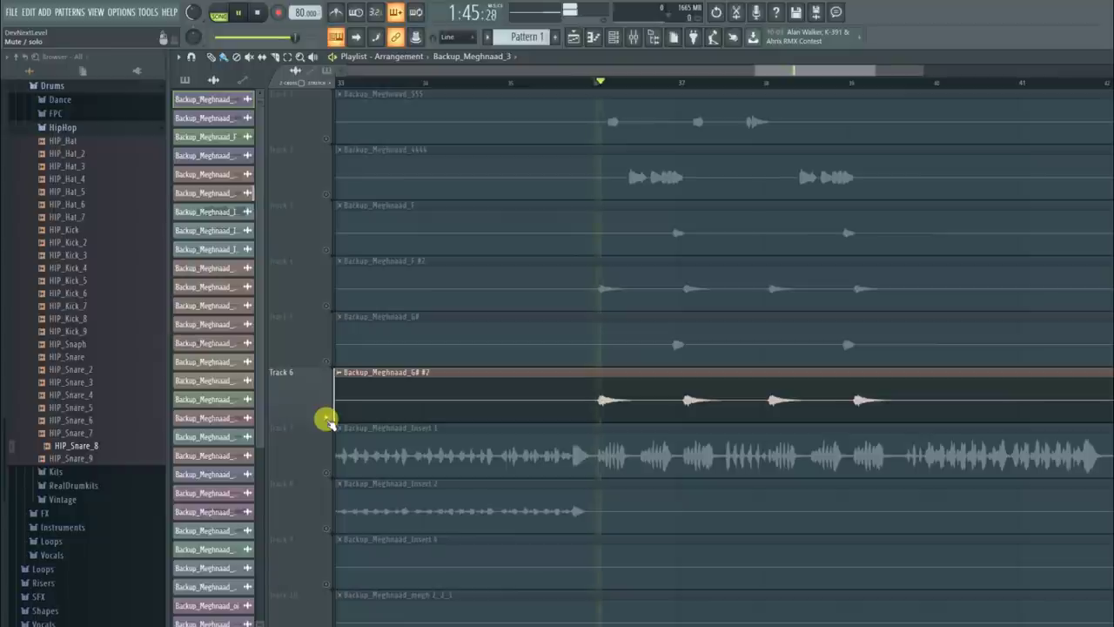
left_click(328, 306)
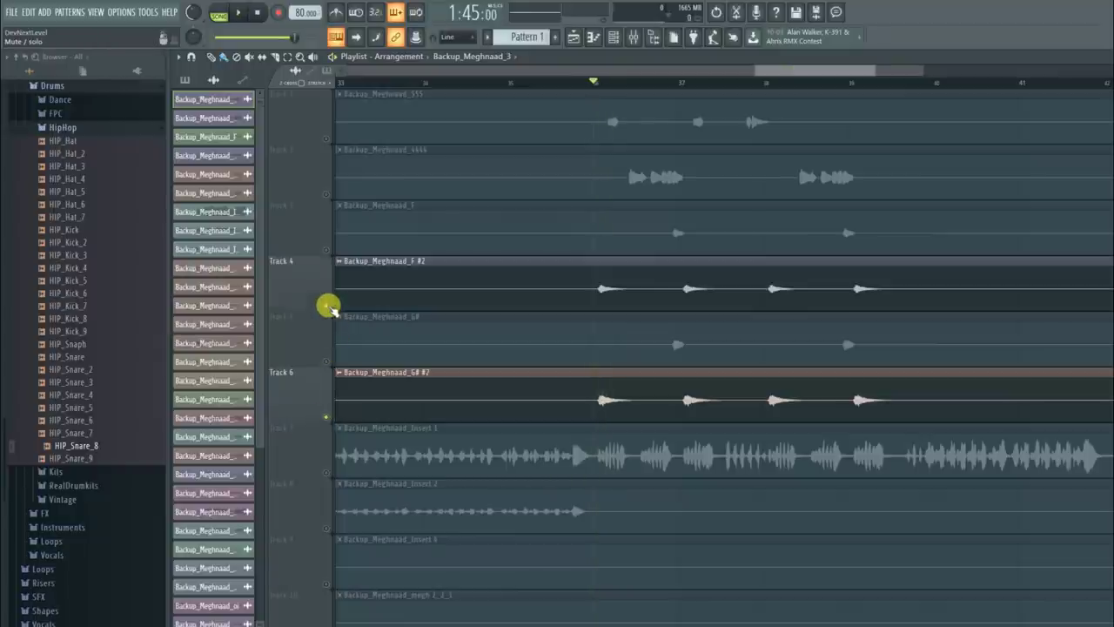
left_click(328, 250)
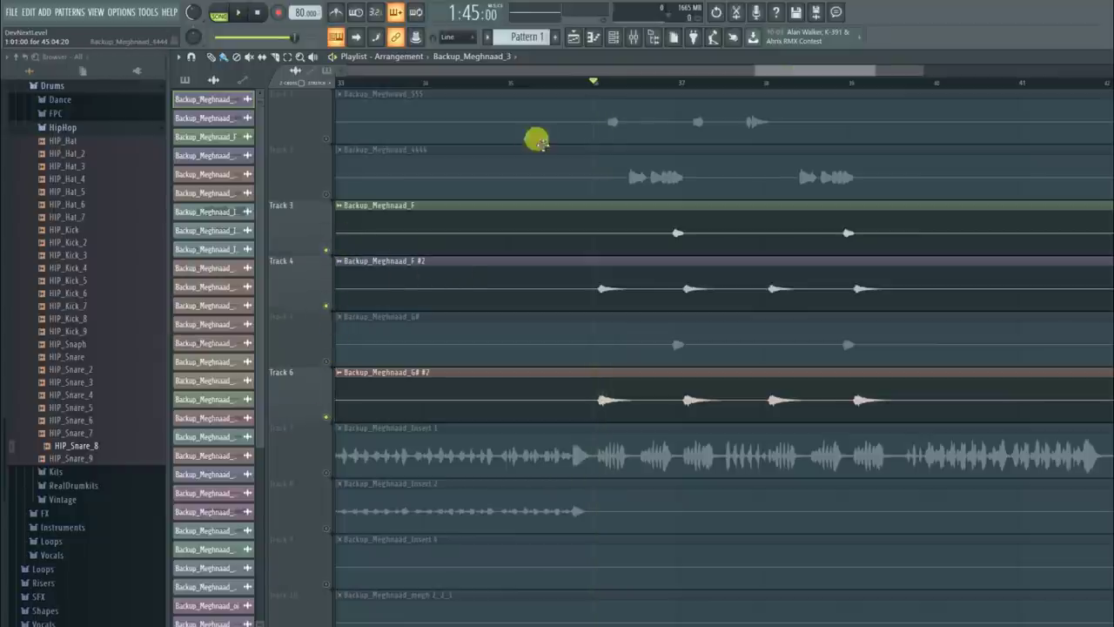
Step: Set the playback position to 1:47:62, unmute Track 5 (G#), and play Tracks 3 to 6 together
left_click(670, 83)
key("space")
left_click(330, 361)
key("space")
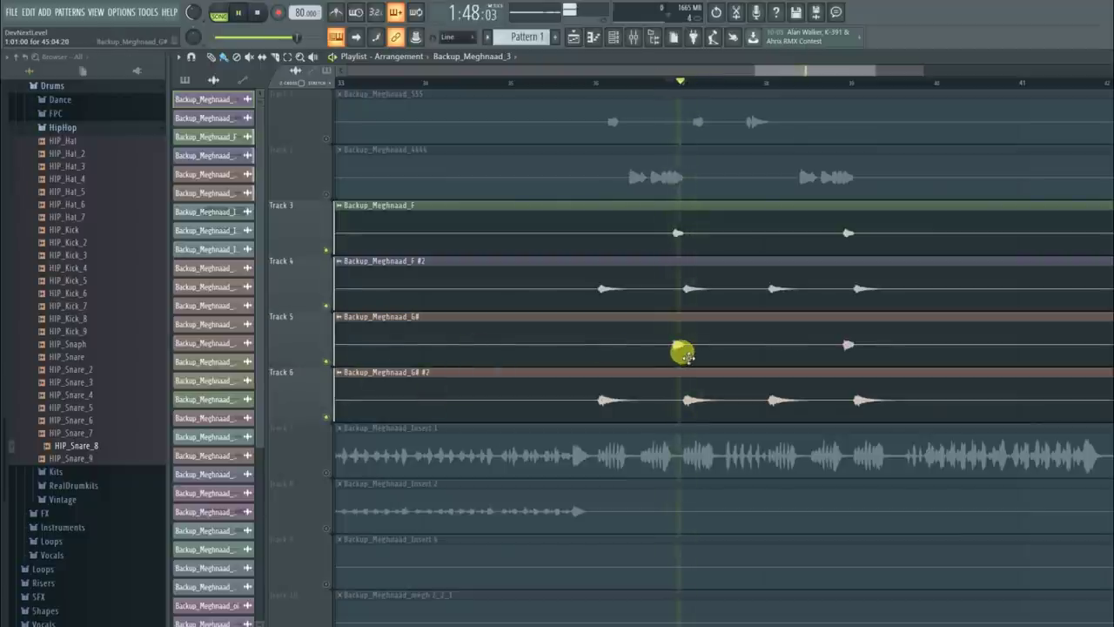
key("space")
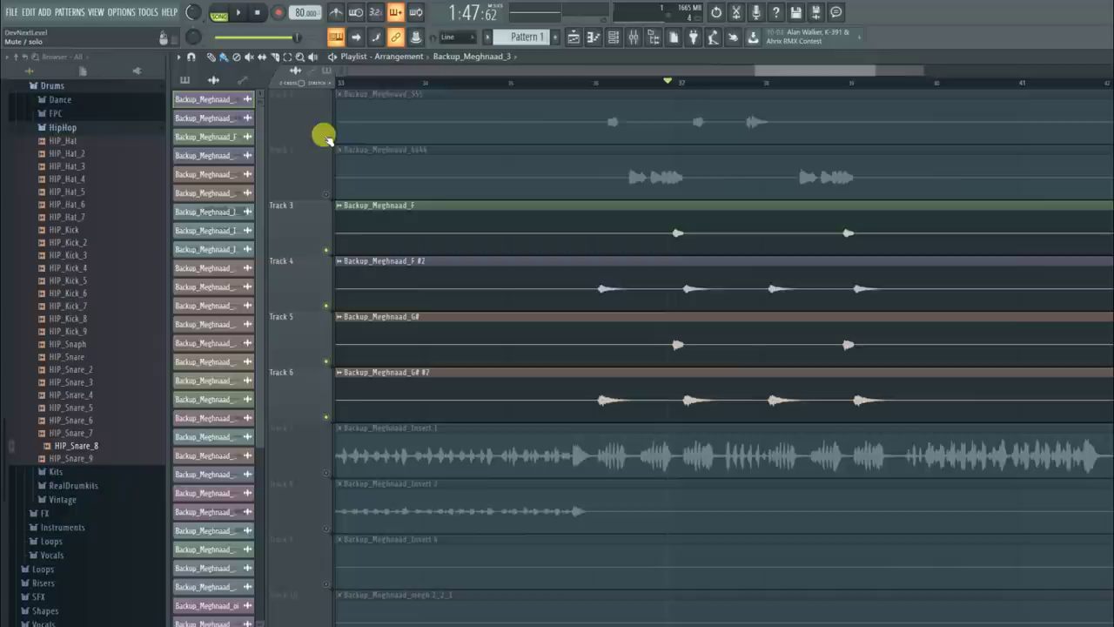
Step: Add Track 1 (555) and Track 2 (4444) one after the other, playing the layered tracks from 1:45:00 each time
left_click(326, 139)
key("space")
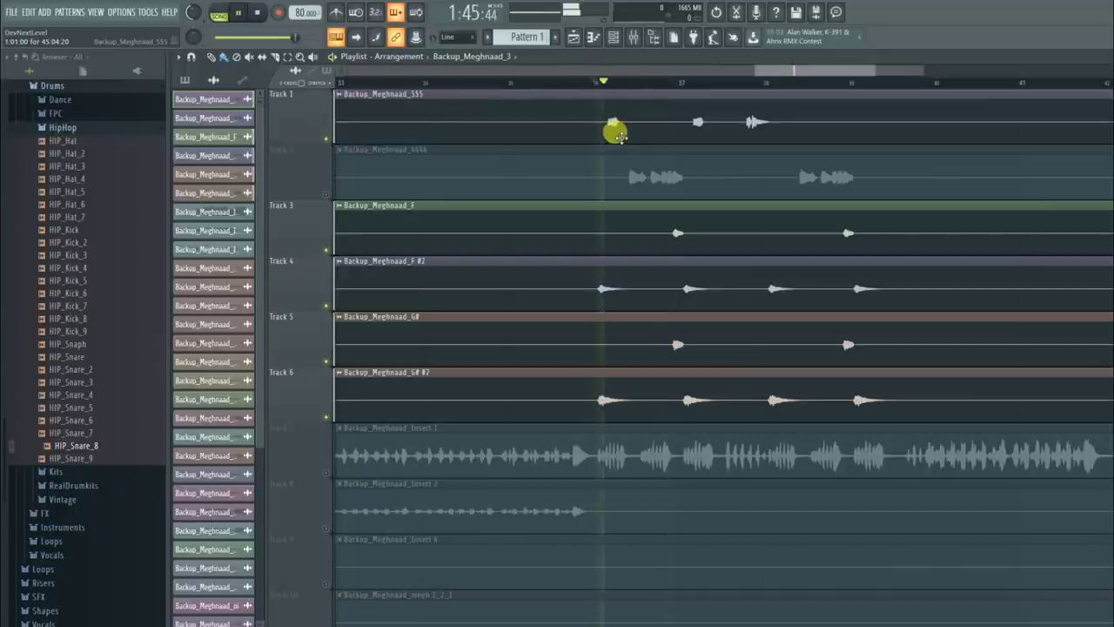
key("space")
left_click(327, 194)
key("space")
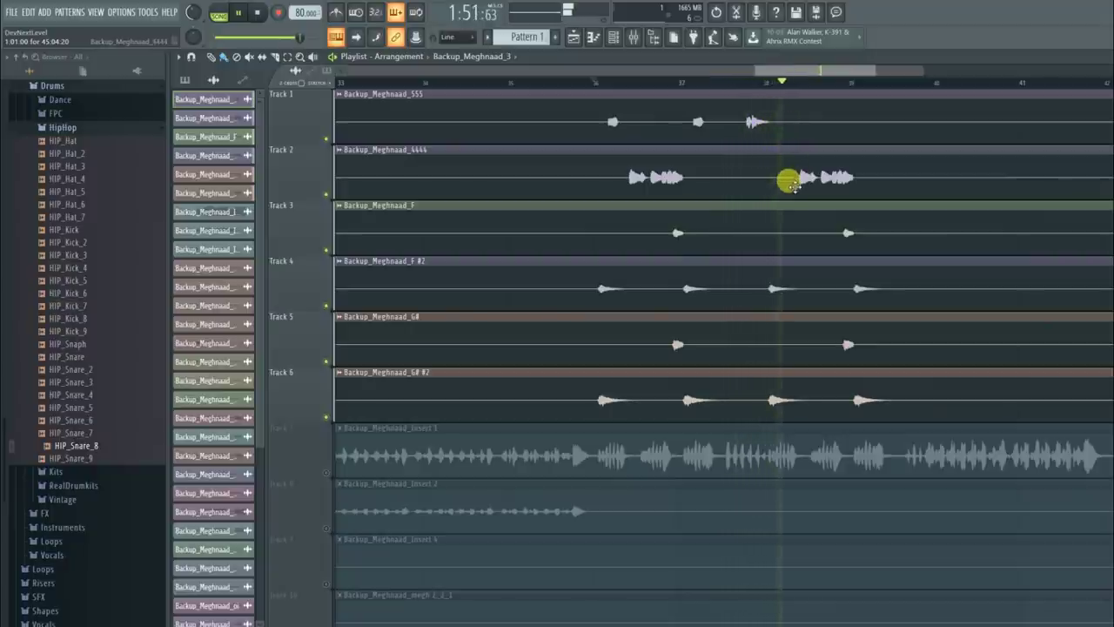
key("space")
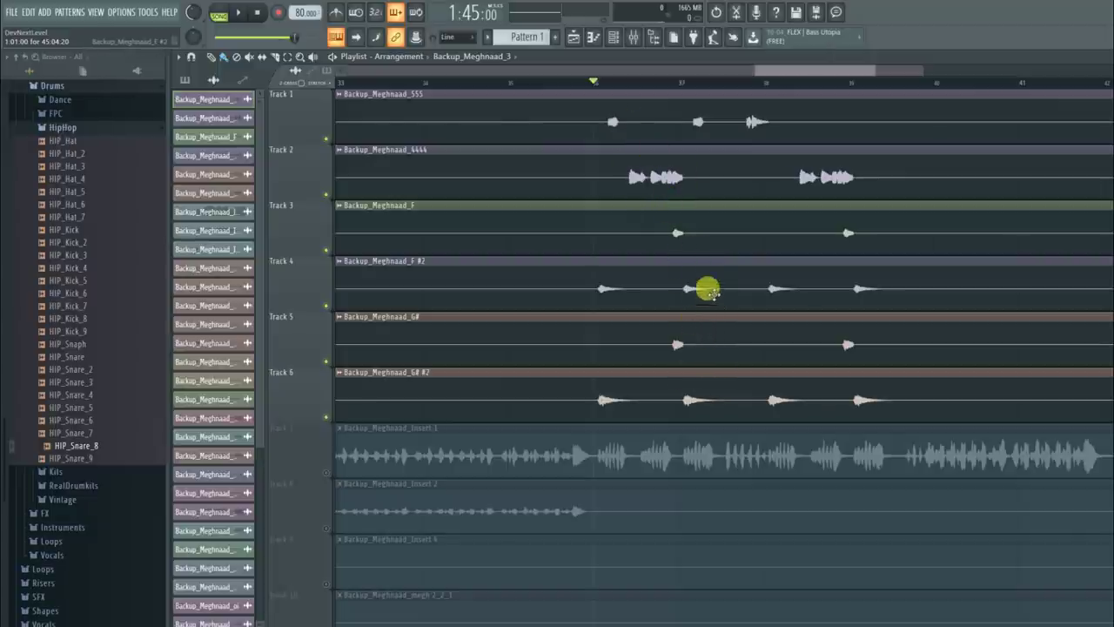
Step: Unmute Track 19 (DROP) and Track 29 (OOO) to add them to the drop layers
scroll(705, 374, "down", 8)
scroll(707, 369, "down", 5)
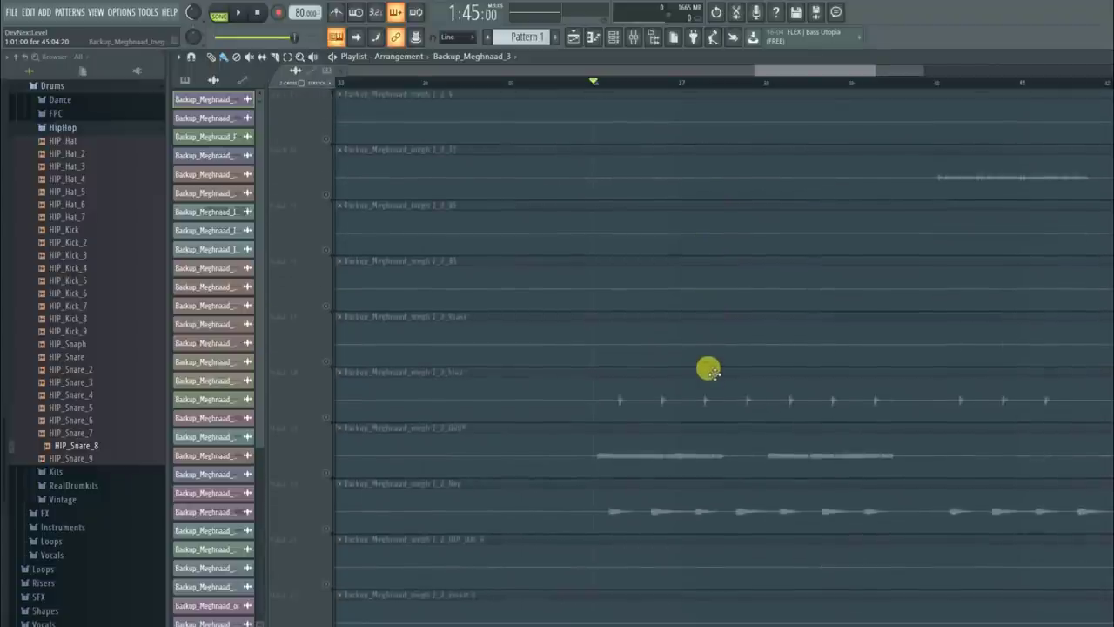
left_click(323, 360)
scroll(611, 362, "down", 8)
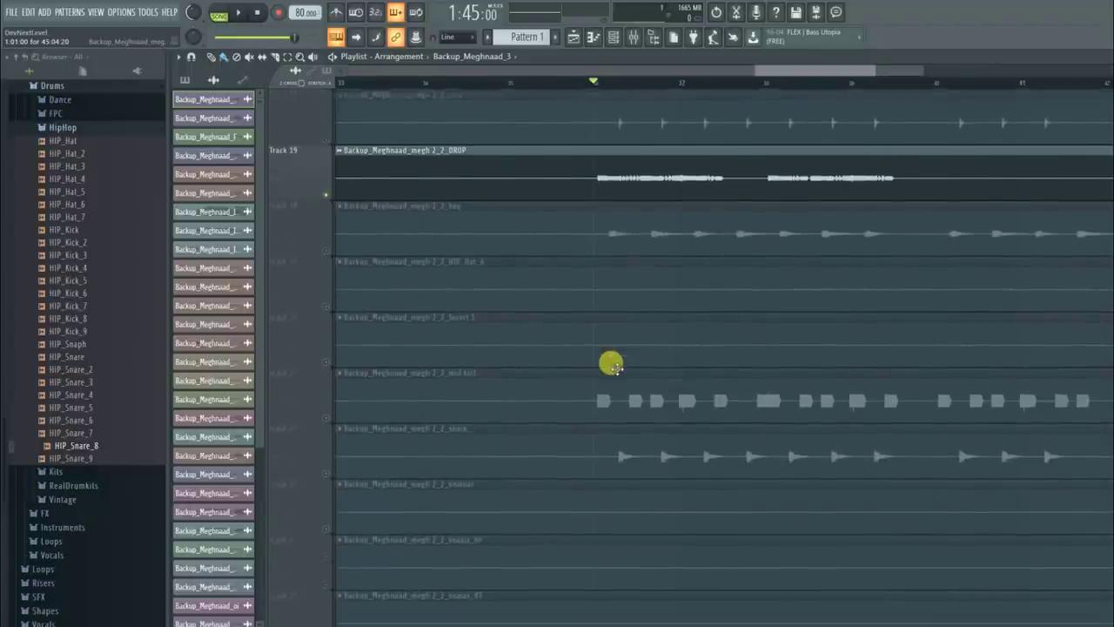
left_click(323, 467)
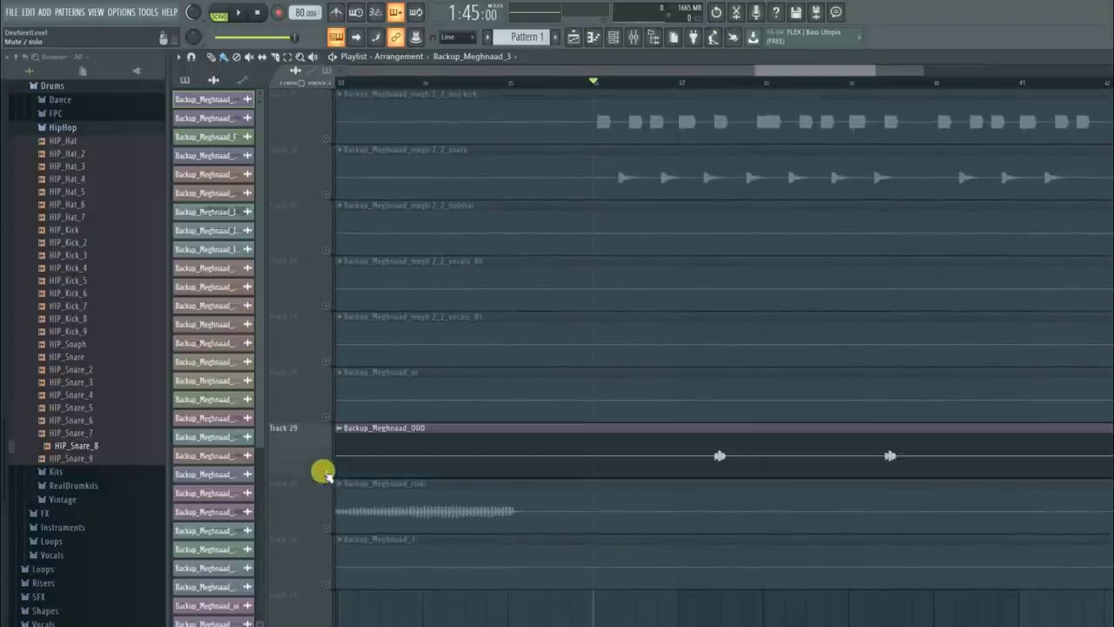
Step: Keep Track 7 (Insert 1) muted and play Tracks 1 to 6, 19 and 29 together from 1:45:00
scroll(701, 374, "up", 6)
scroll(703, 383, "up", 8)
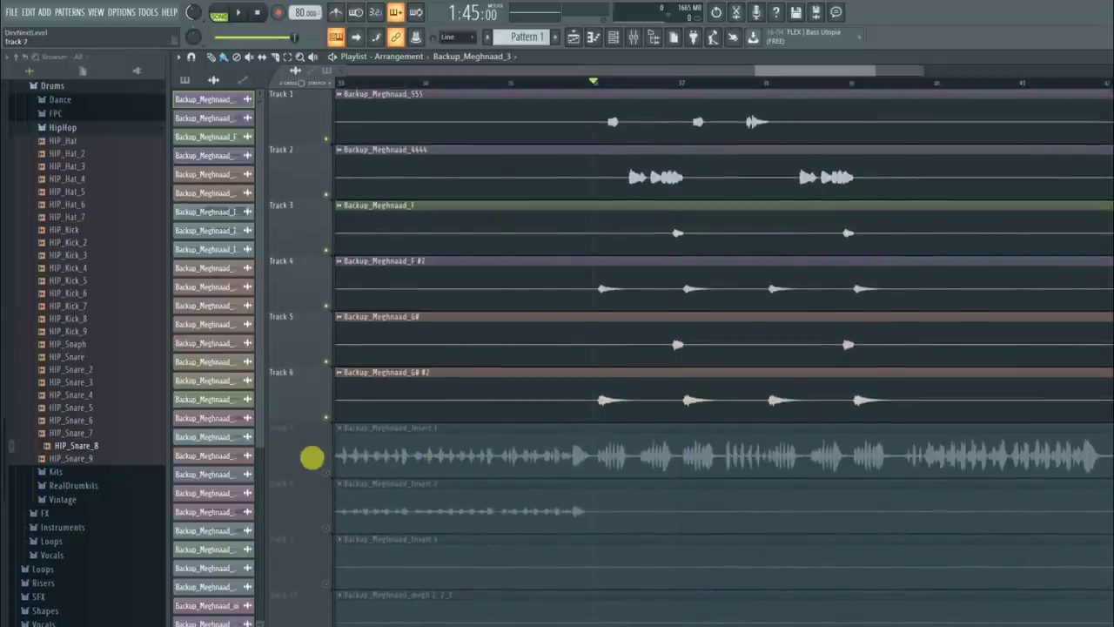
left_click(325, 472)
left_click(326, 472)
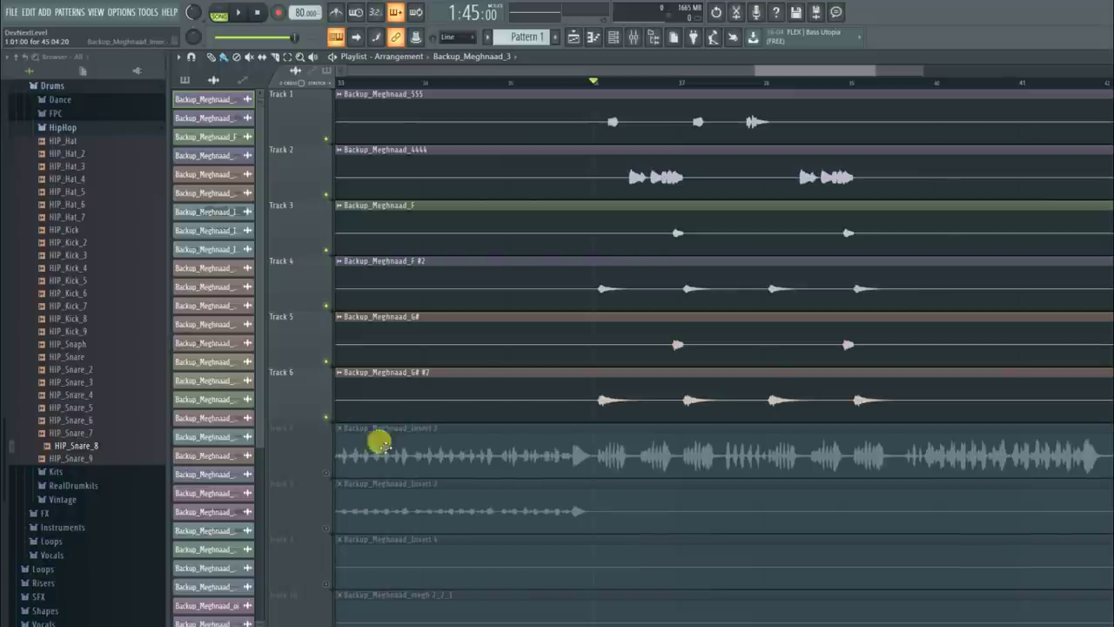
key("space")
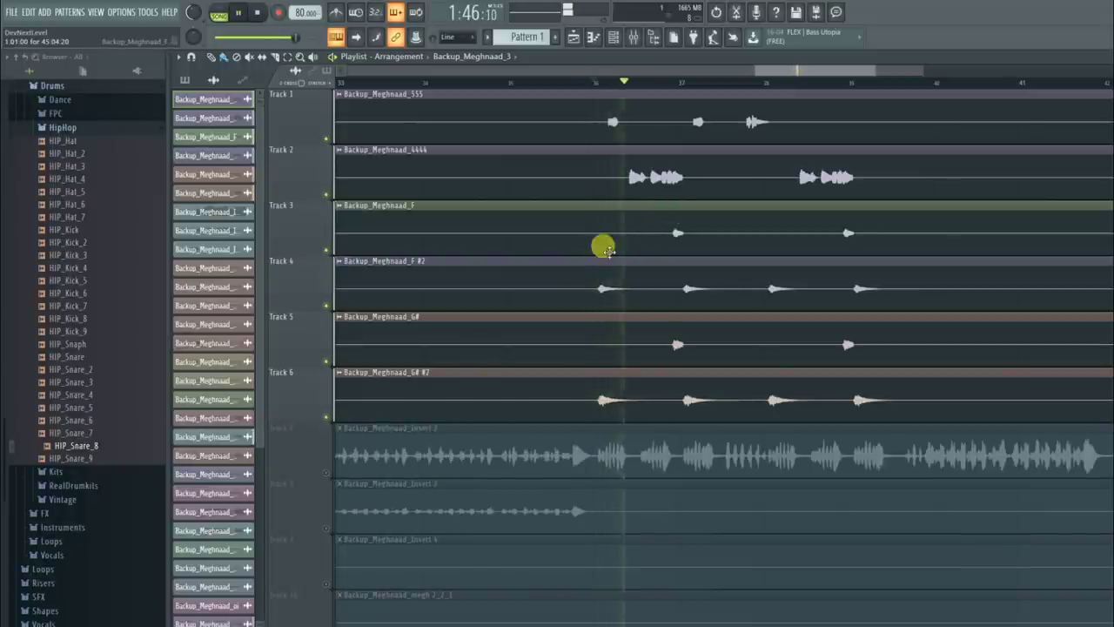
Step: Unmute Track 20 (hey) during playback, stop after listening, and unmute all tracks
scroll(592, 261, "down", 12)
scroll(592, 266, "down", 1)
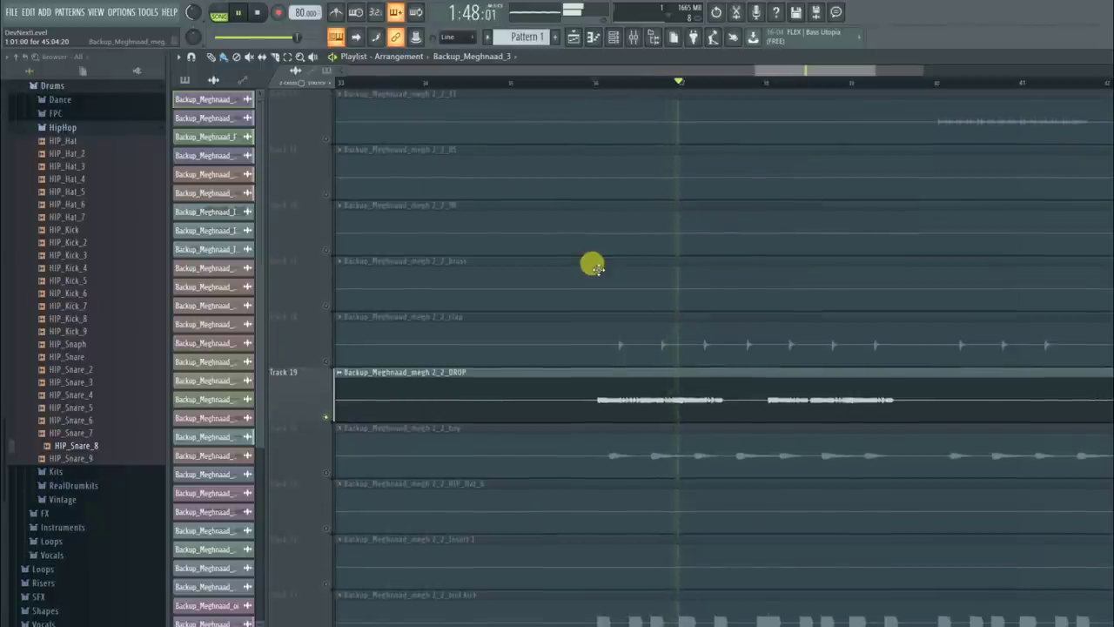
left_click(327, 471)
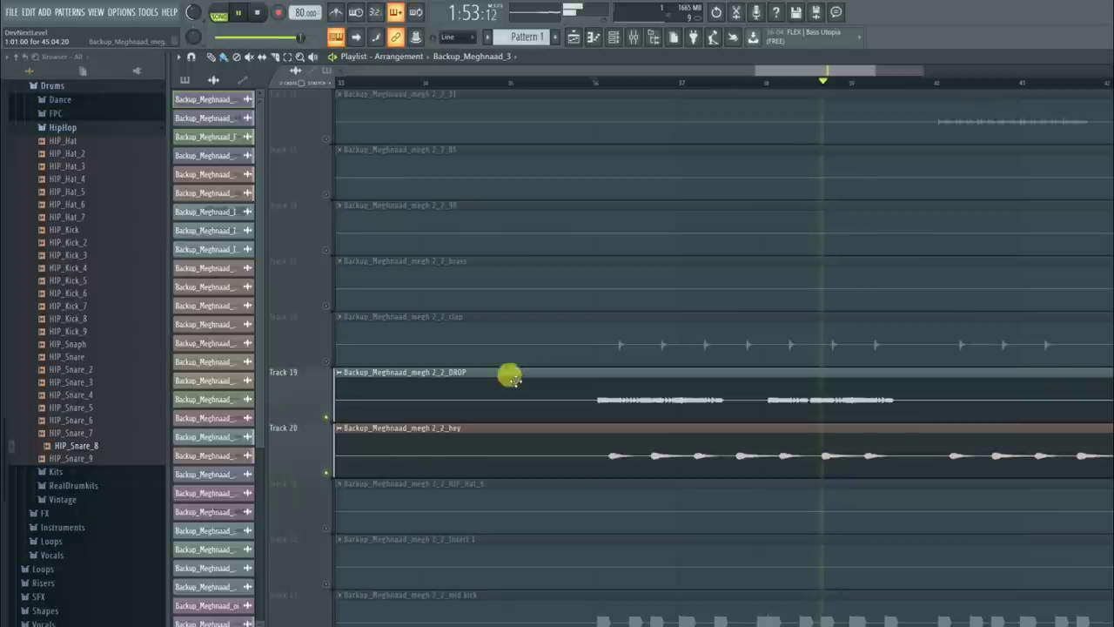
key("space")
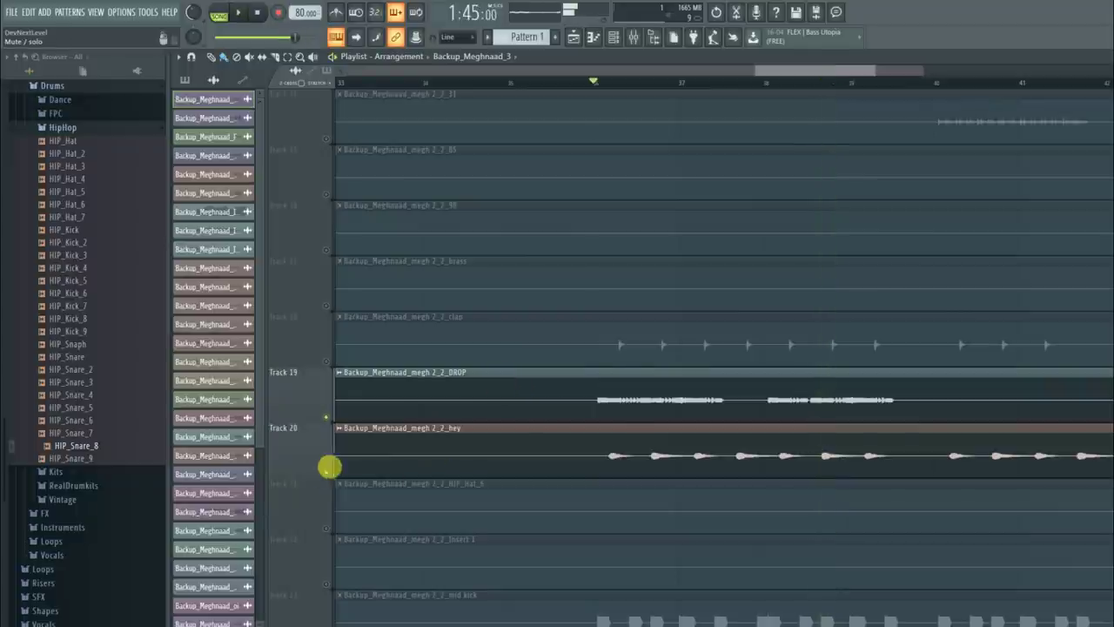
left_click(326, 472, "ctrl")
left_click(326, 472, "ctrl")
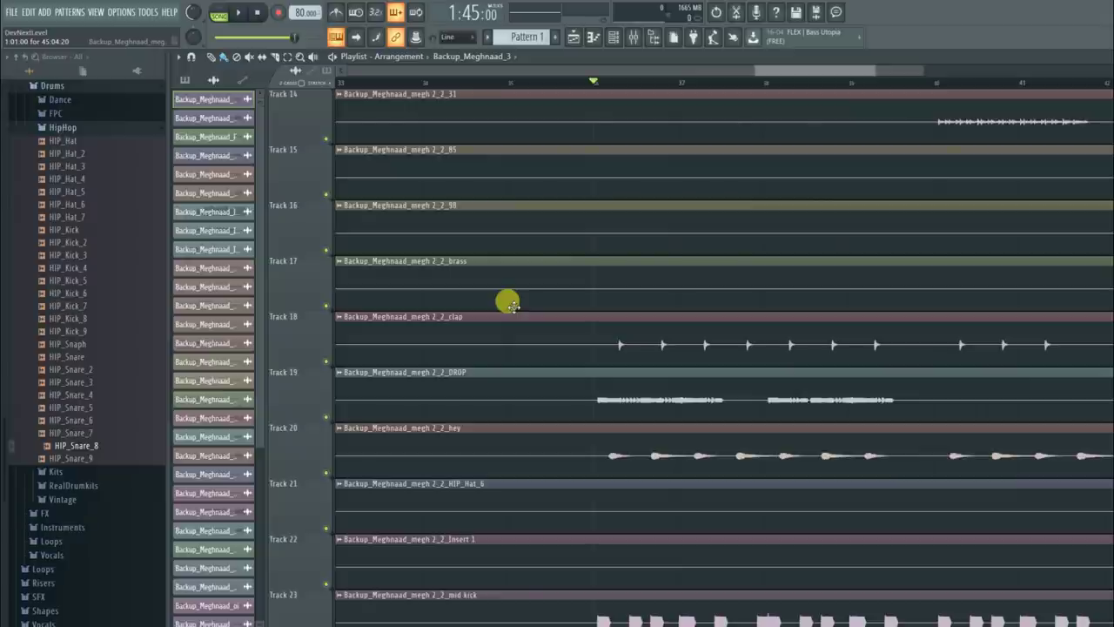
Step: Play the song with all tracks from 1:45:00 and follow the playhead through the drop into the ending
key("space")
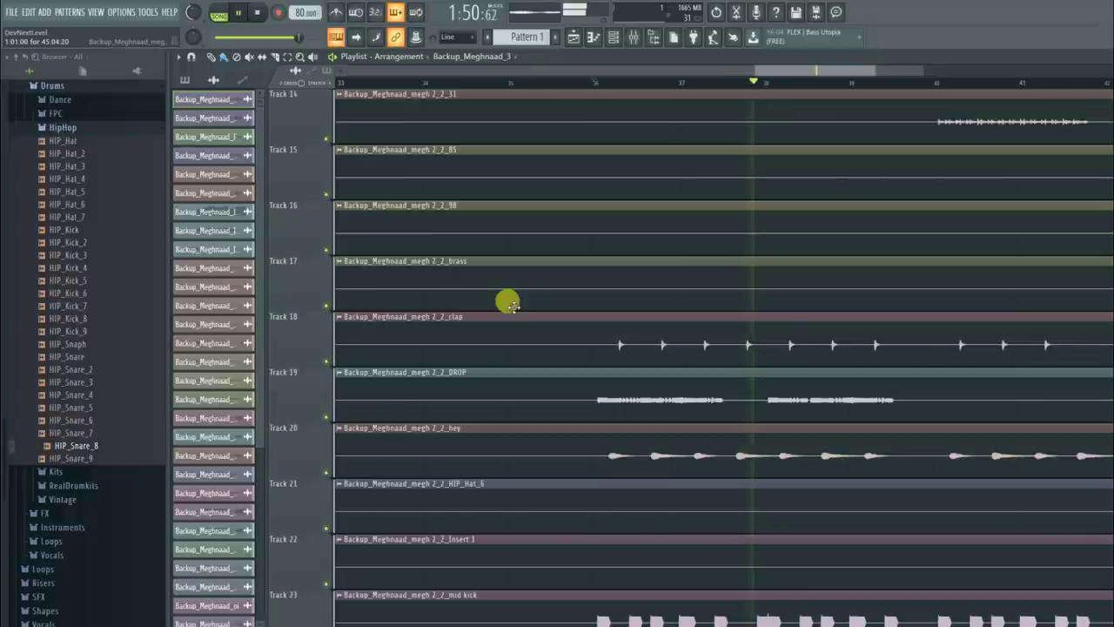
scroll(696, 87, "down", 2)
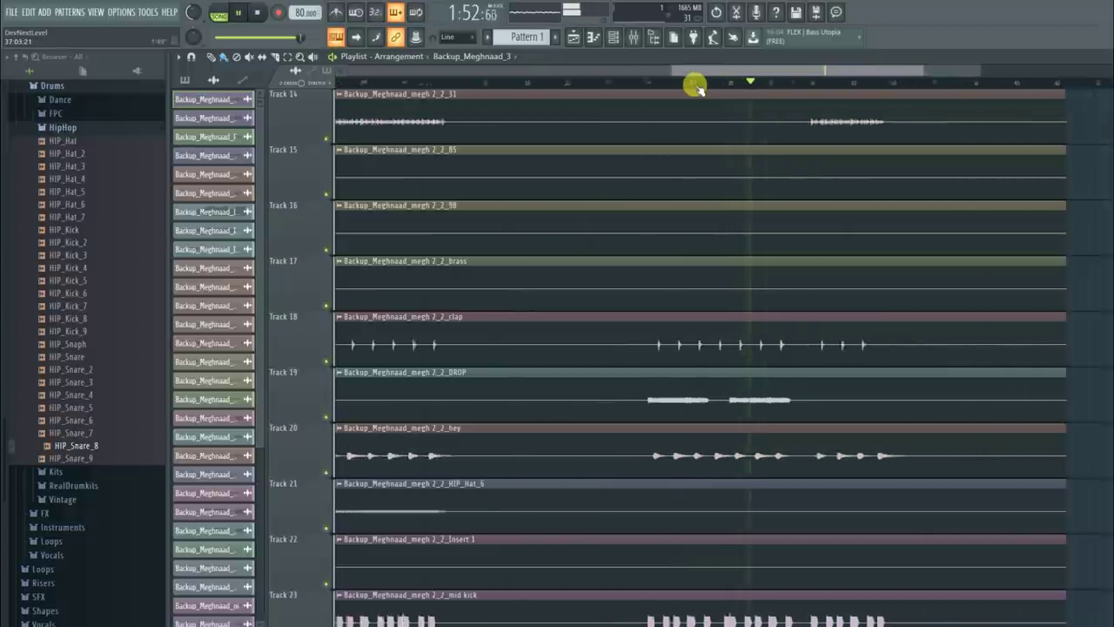
scroll(696, 87, "down", 1)
scroll(765, 294, "up", 4)
scroll(765, 294, "up", 4)
scroll(807, 83, "up", 1)
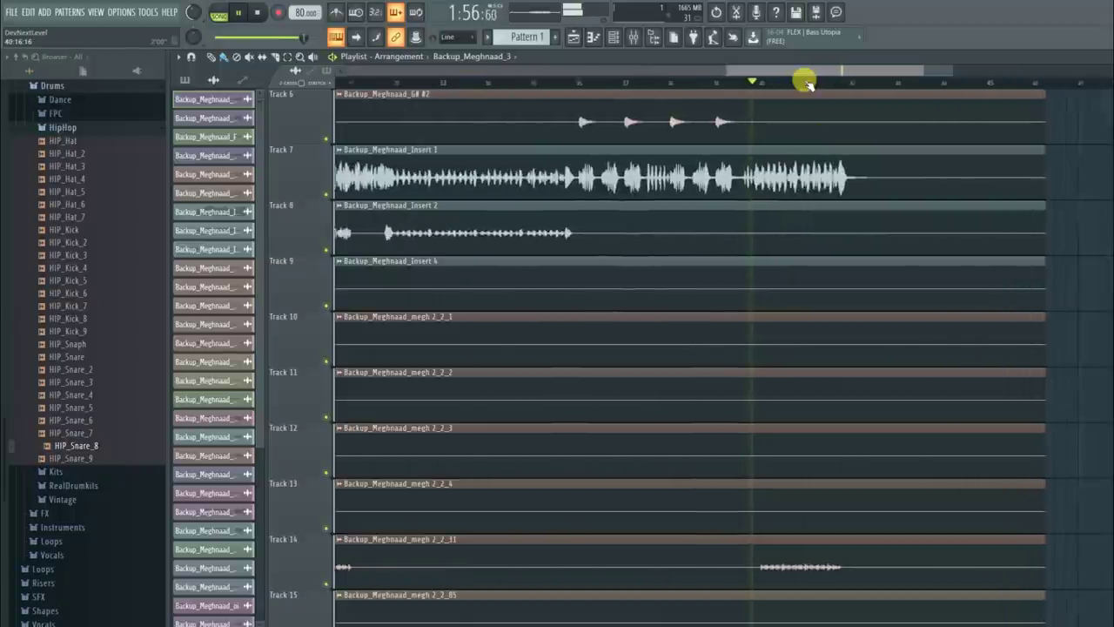
scroll(807, 83, "up", 1)
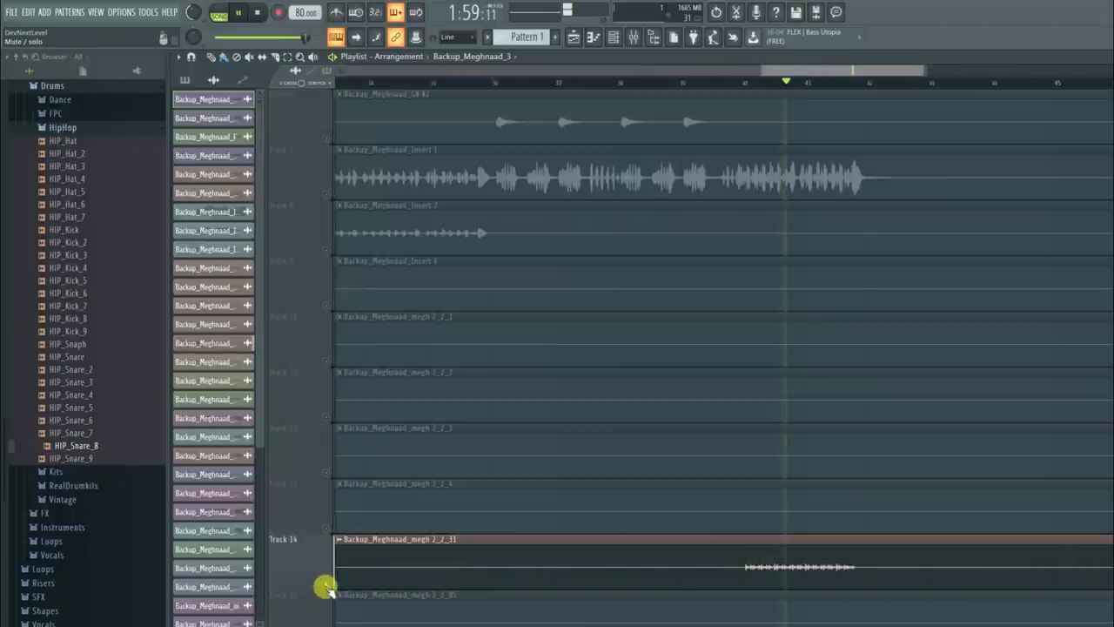
Step: Solo Track 14 (31) during playback, stop the song, and unmute all tracks
right_click(333, 589)
key("space")
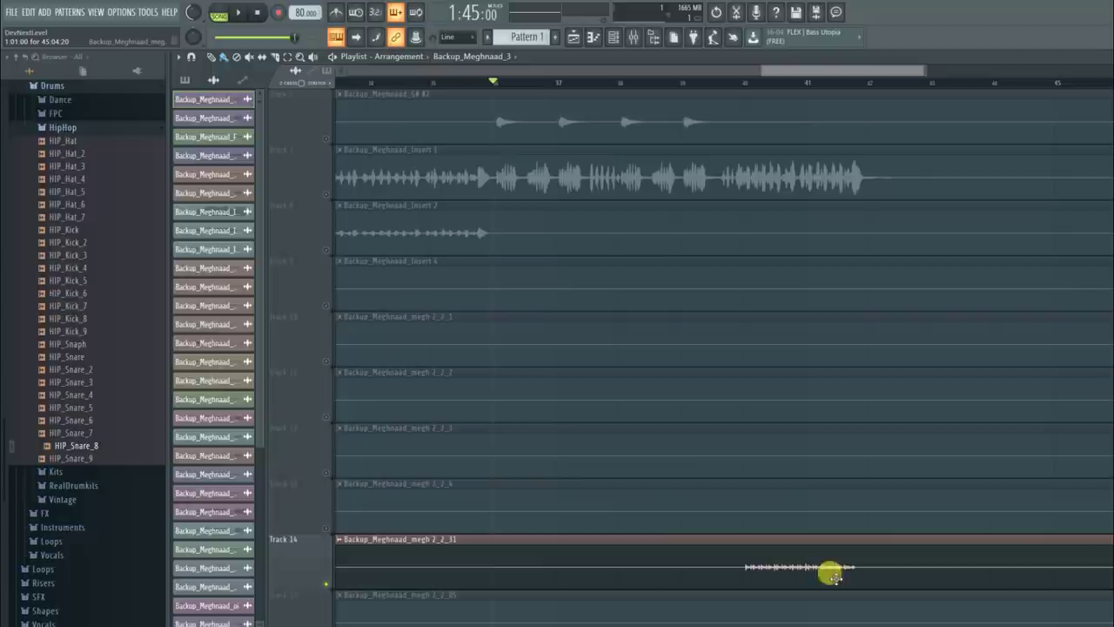
right_click(326, 194)
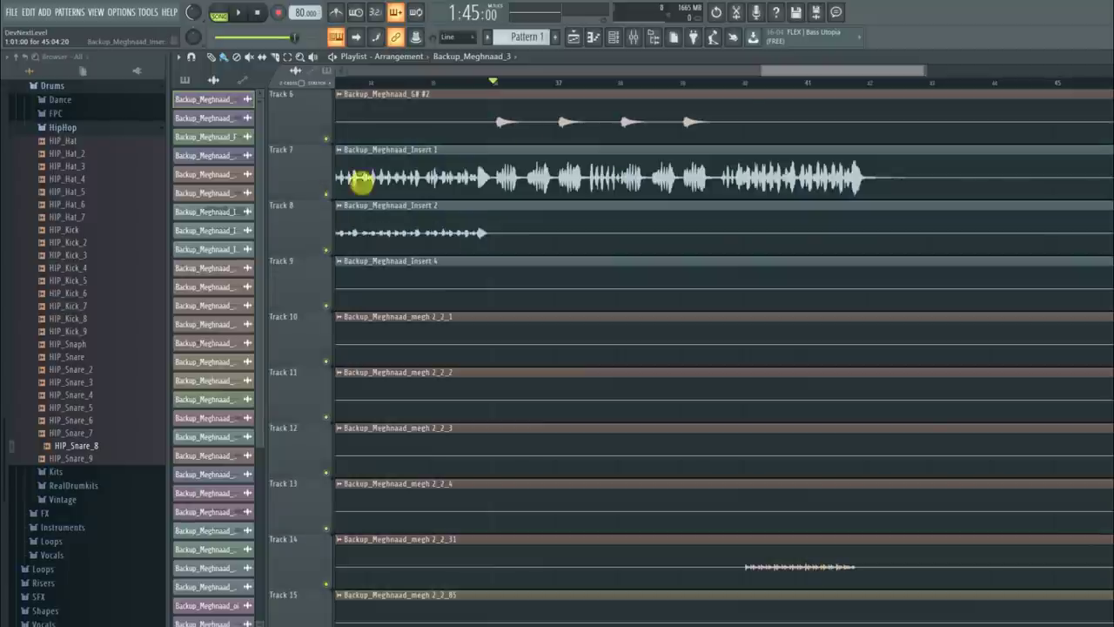
Step: Play all tracks from 1:57:75 to hear the closing section, and stop playback
left_click(766, 82)
key("space")
left_click_drag(865, 80, 889, 74)
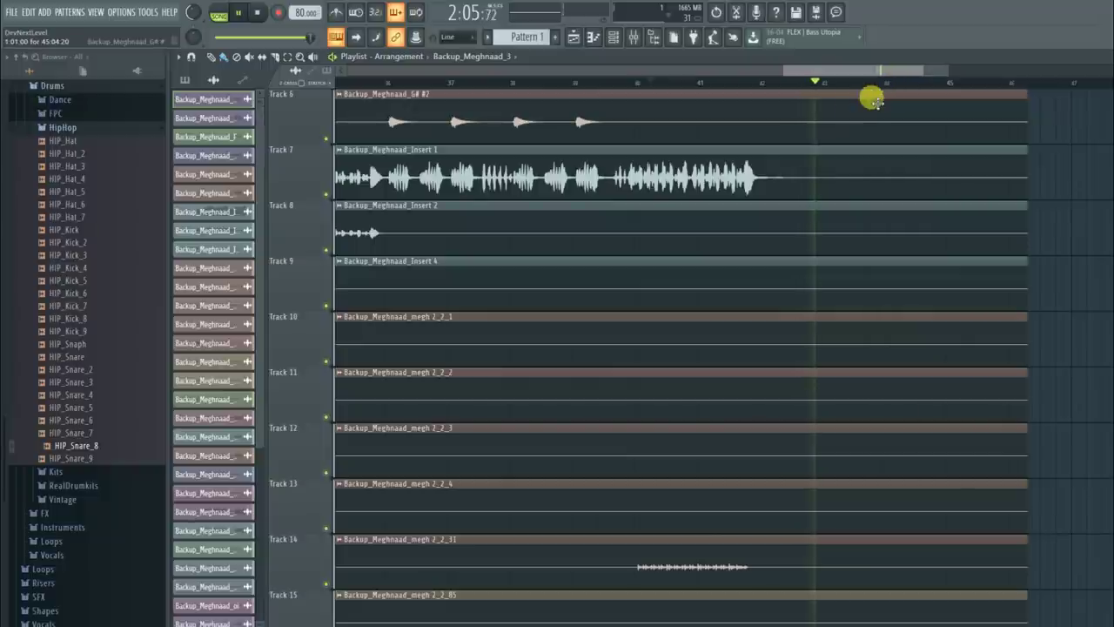
key("space")
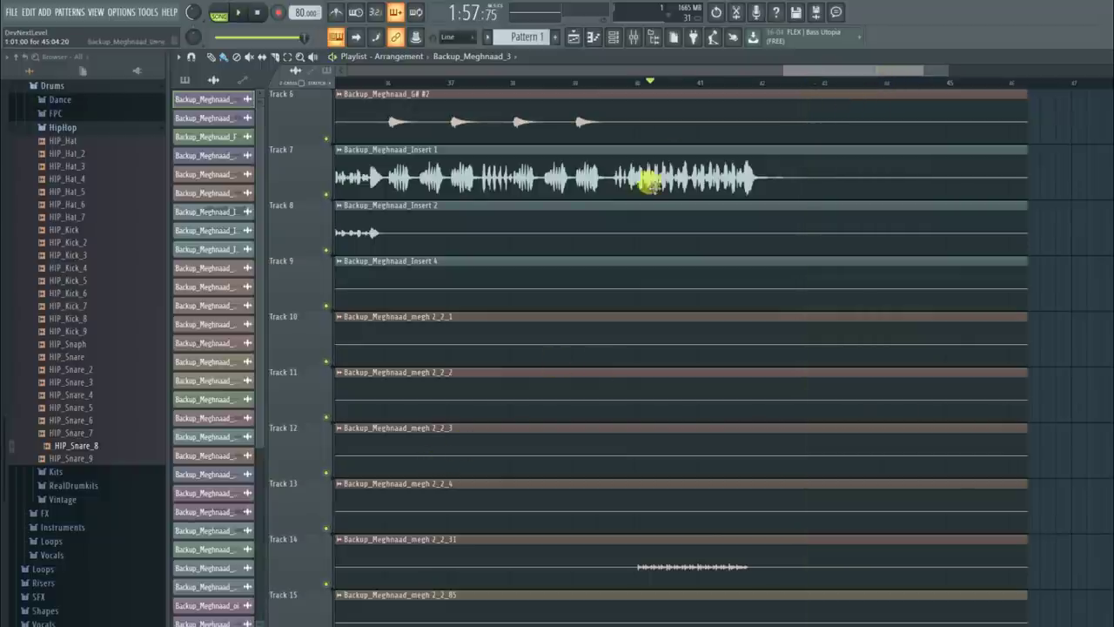
scroll(738, 83, "down", 5)
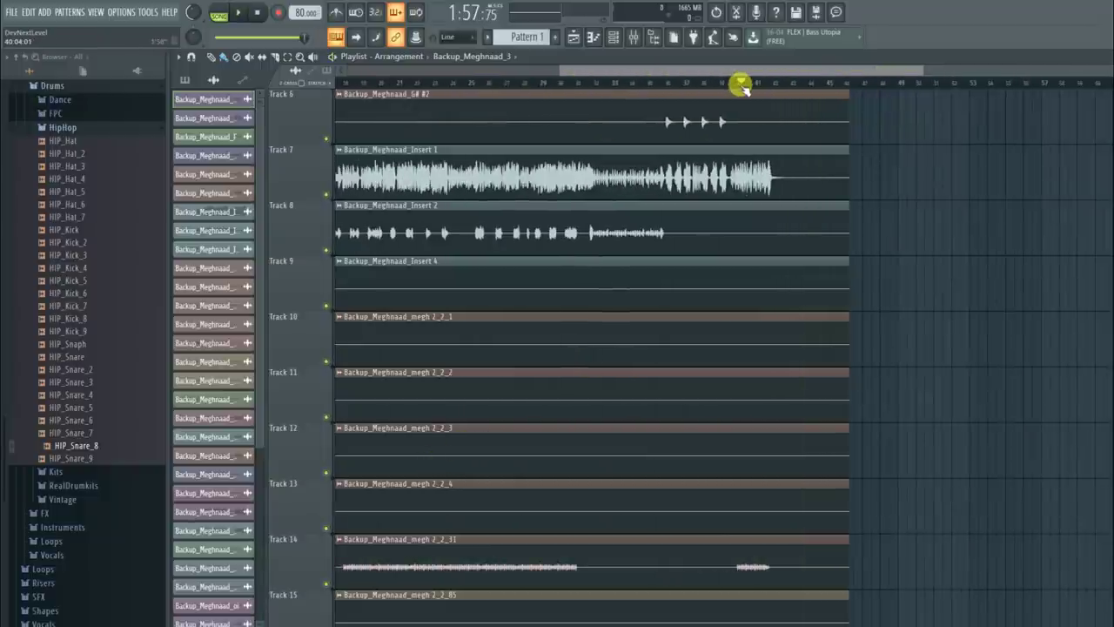
scroll(739, 83, "down", 2)
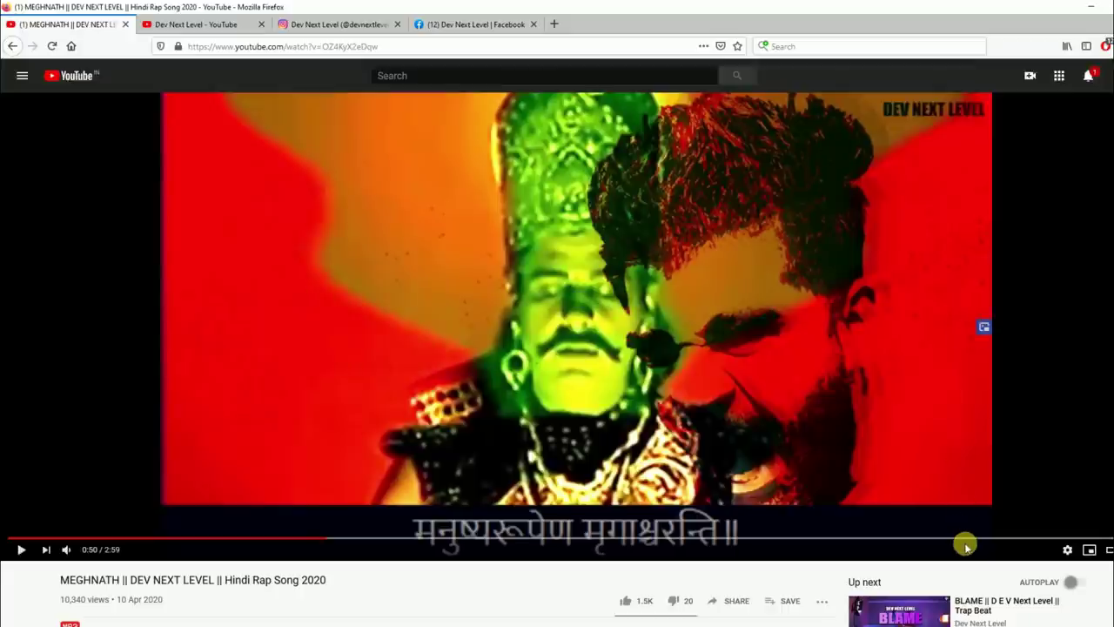
Step: Jump to 2:31 in the MEGHNATH YouTube video and examine the description and lyrics below it
left_click(970, 539)
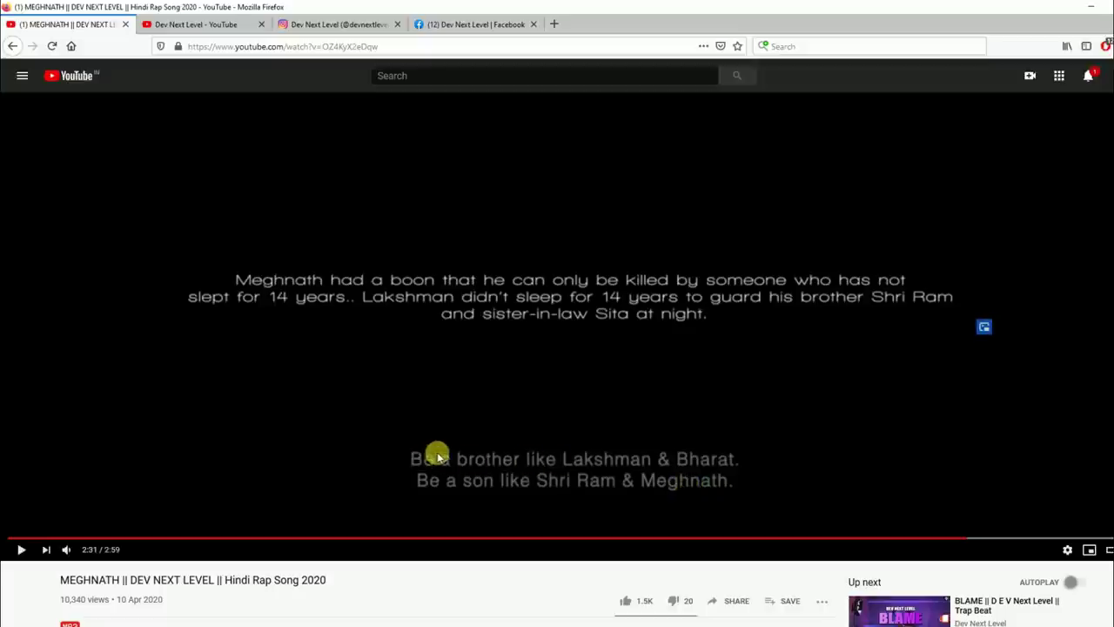
scroll(256, 383, "down", 5)
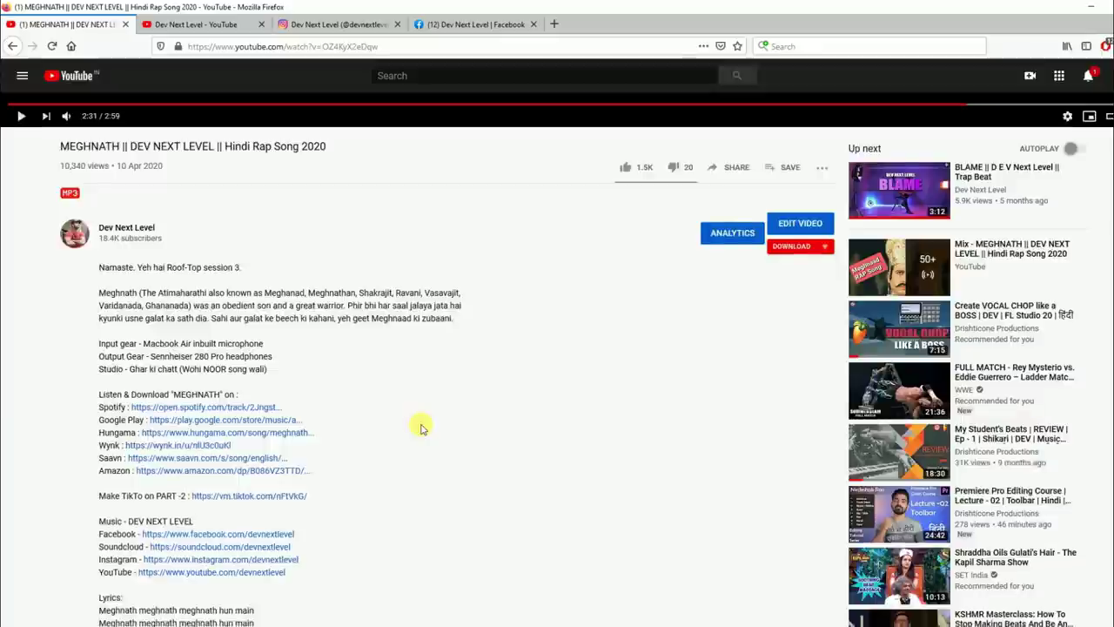
scroll(423, 423, "down", 3)
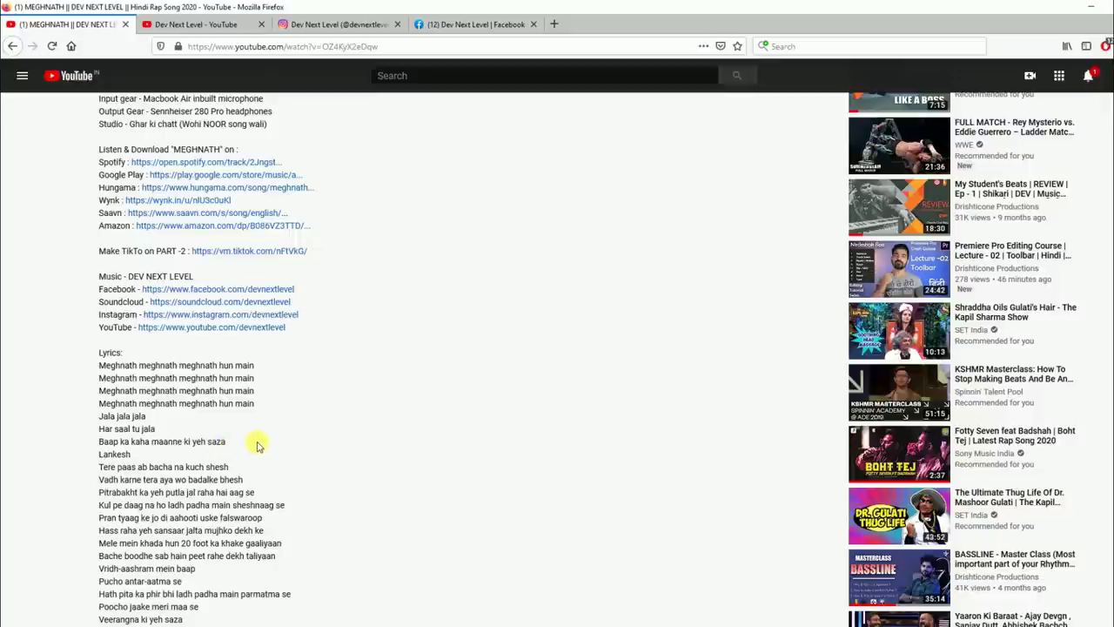
Step: Switch back to the FL Studio playlist, move the playhead to 0:50:25 and solo Track 14 (31)
key("alt+Tab")
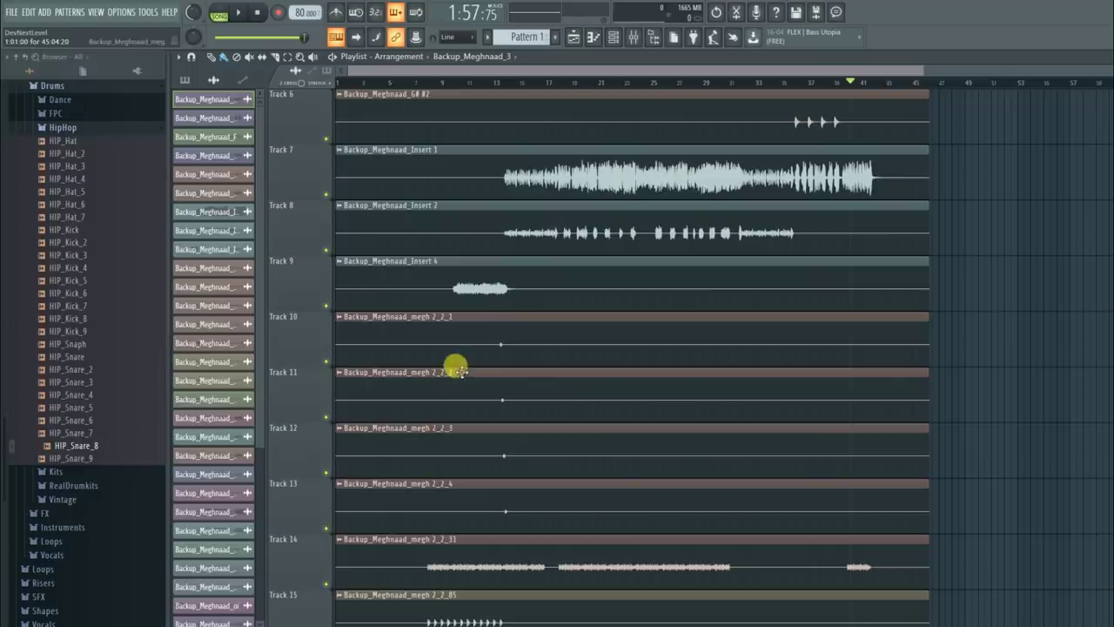
scroll(430, 317, "up", 5)
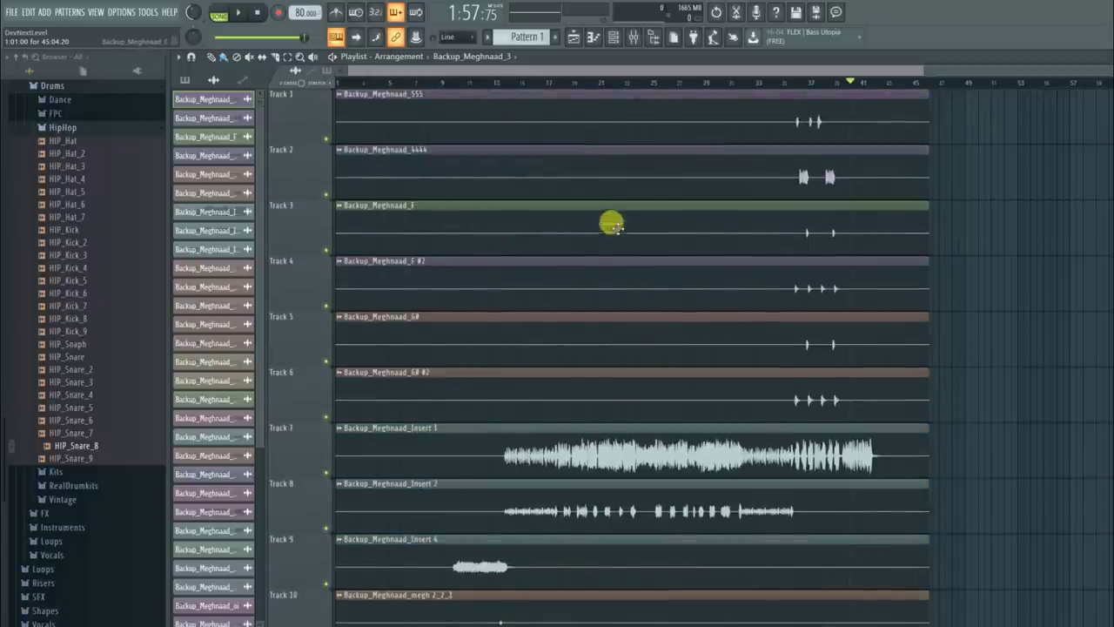
scroll(509, 87, "up", 3)
scroll(514, 256, "down", 11)
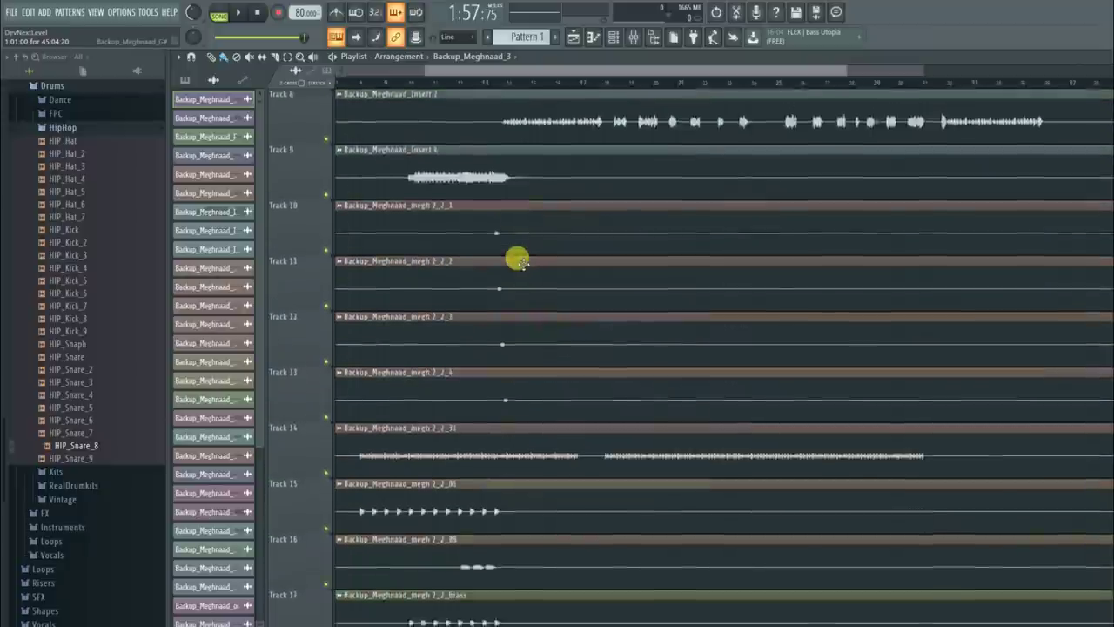
left_click(598, 82)
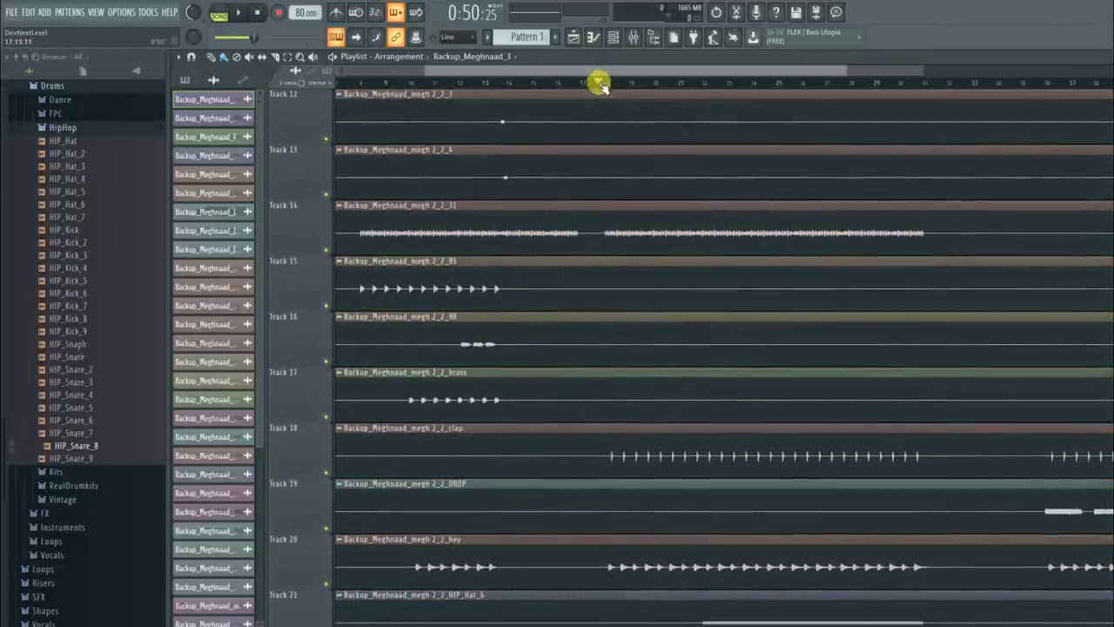
right_click(327, 254)
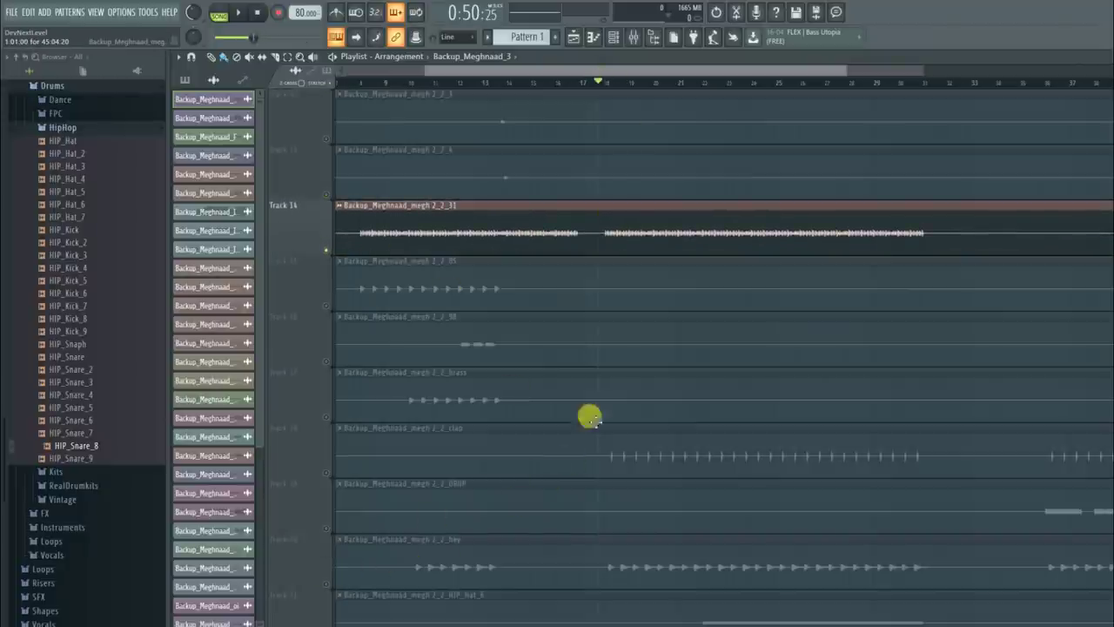
Step: Select bars 18 to 22 on the timeline and unmute Track 18 (clap), Track 20 (hey), Track 23 (mid kick) and Track 24 (snare)
left_click_drag(606, 82, 705, 87)
left_click(327, 473)
scroll(495, 449, "down", 1)
scroll(492, 448, "down", 7)
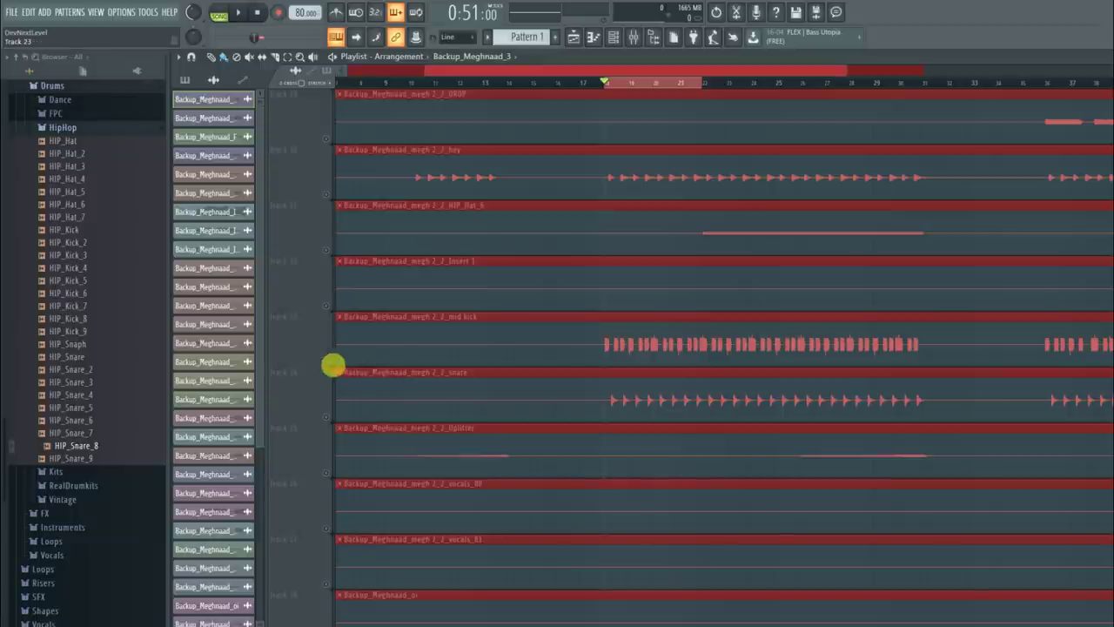
left_click(327, 360)
left_click(328, 418)
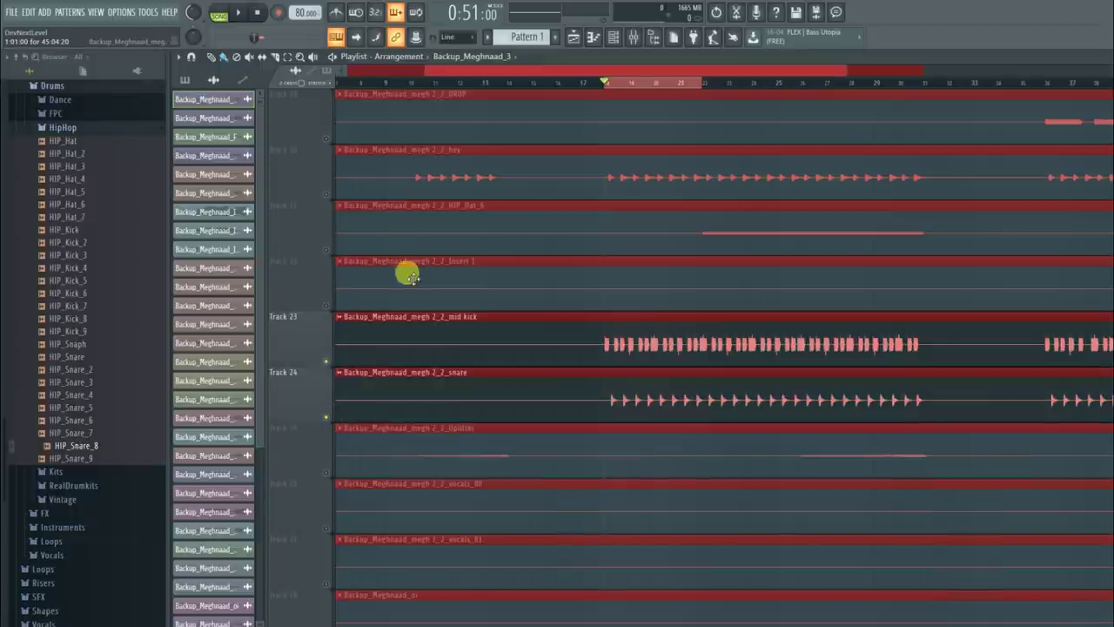
left_click(327, 193)
Step: Play the layered beat from 0:51:00 and shorten the loop selection to bars 18 to 20, stopping after listening
scroll(615, 316, "down", 3)
key("space")
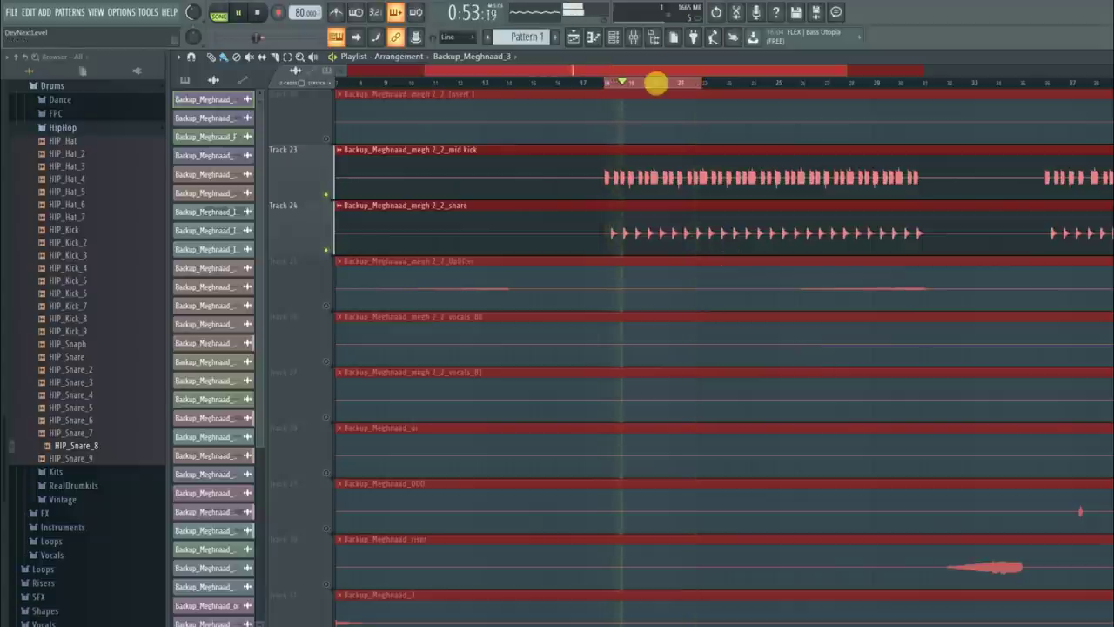
left_click_drag(657, 87, 653, 82)
key("space")
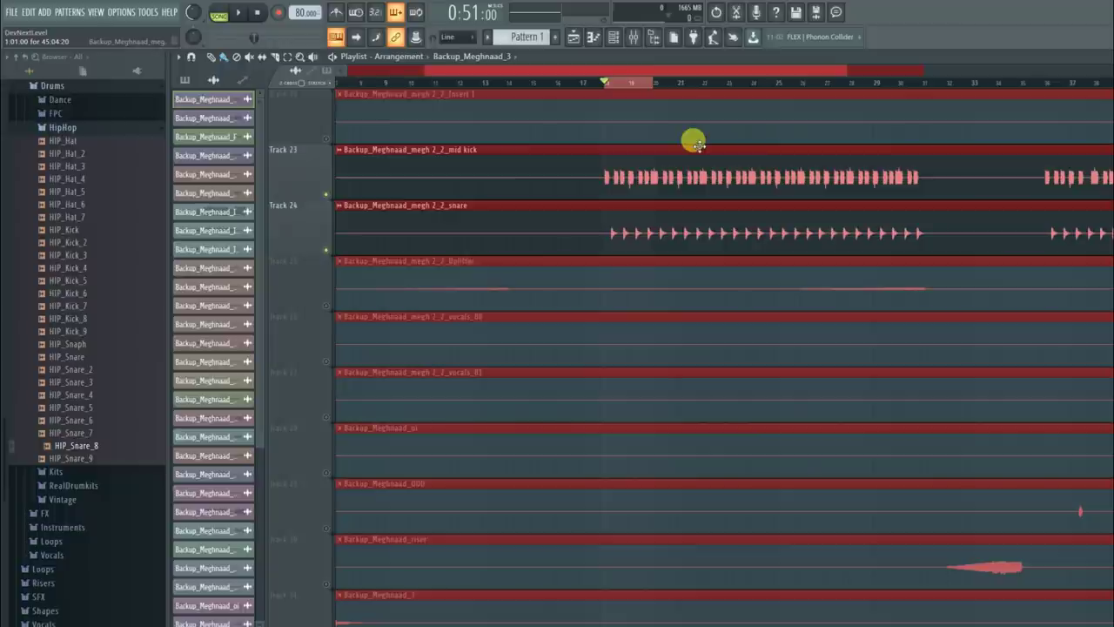
key("space")
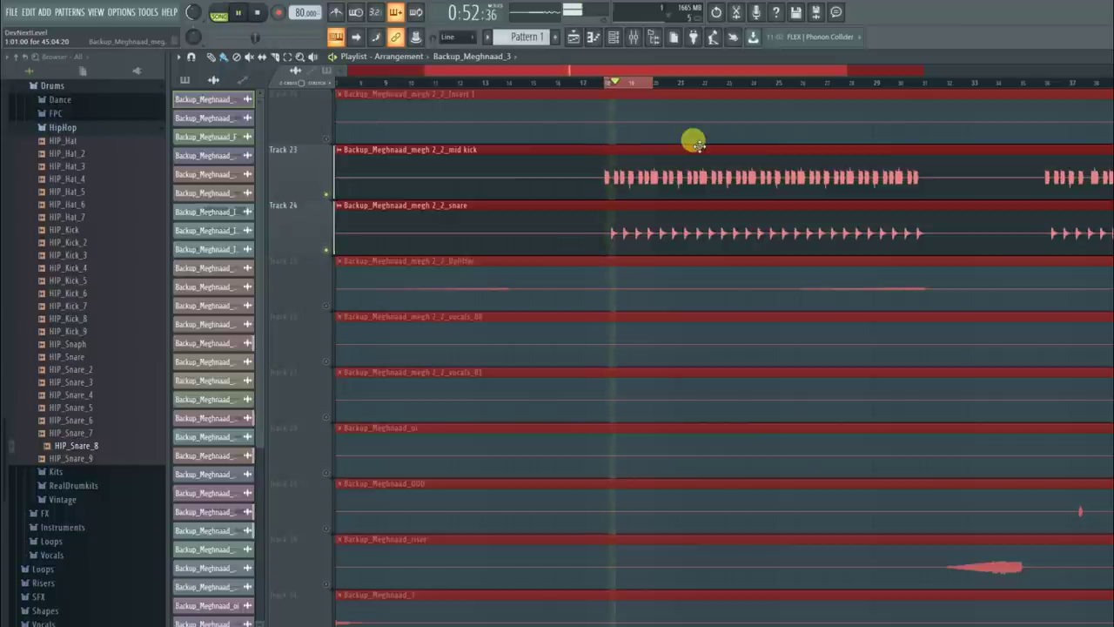
key("space")
Step: Switch to the YouTube page, highlight the lyric line "Mele mein khada hun 20 foot ka khake gaaliyaan", and examine the remaining lyrics
left_click(334, 622)
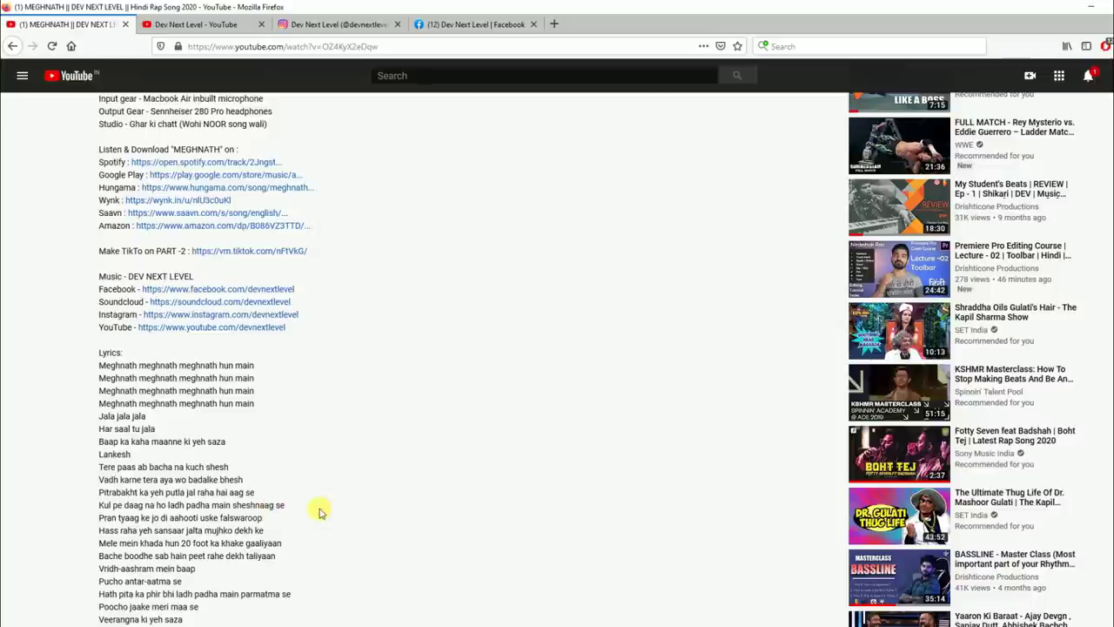
scroll(335, 485, "down", 1)
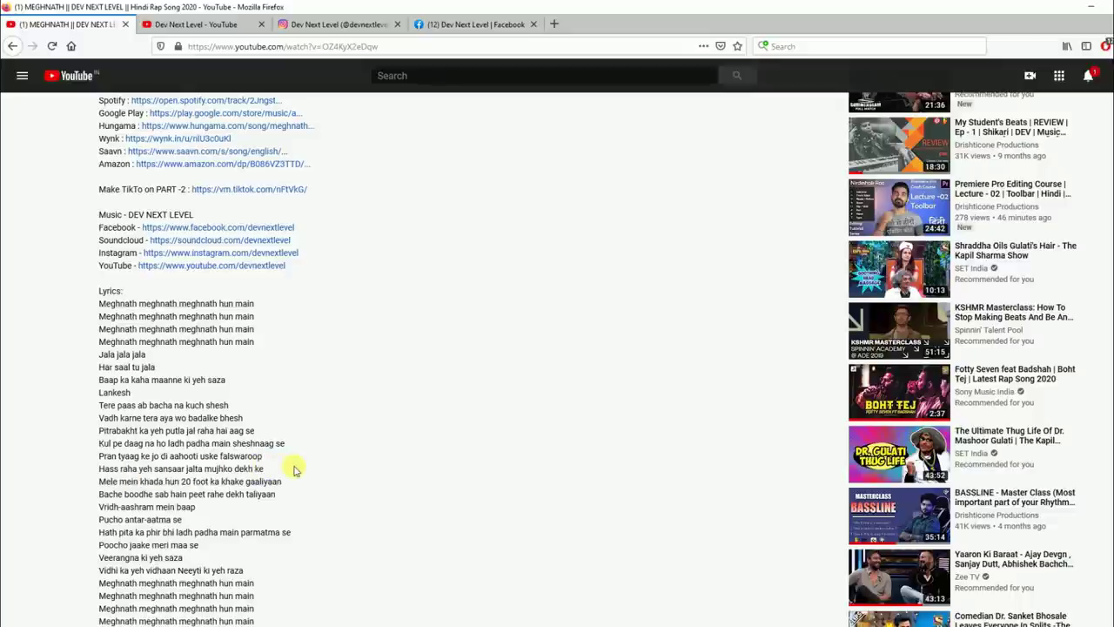
double_click(105, 481)
left_click_drag(112, 487, 259, 487)
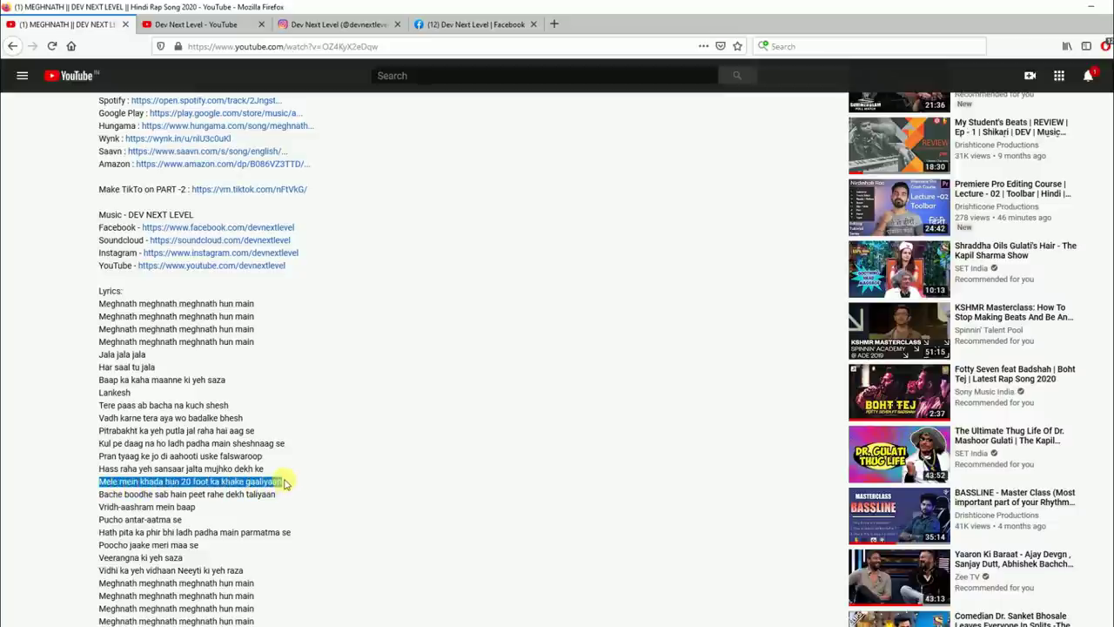
left_click(298, 484)
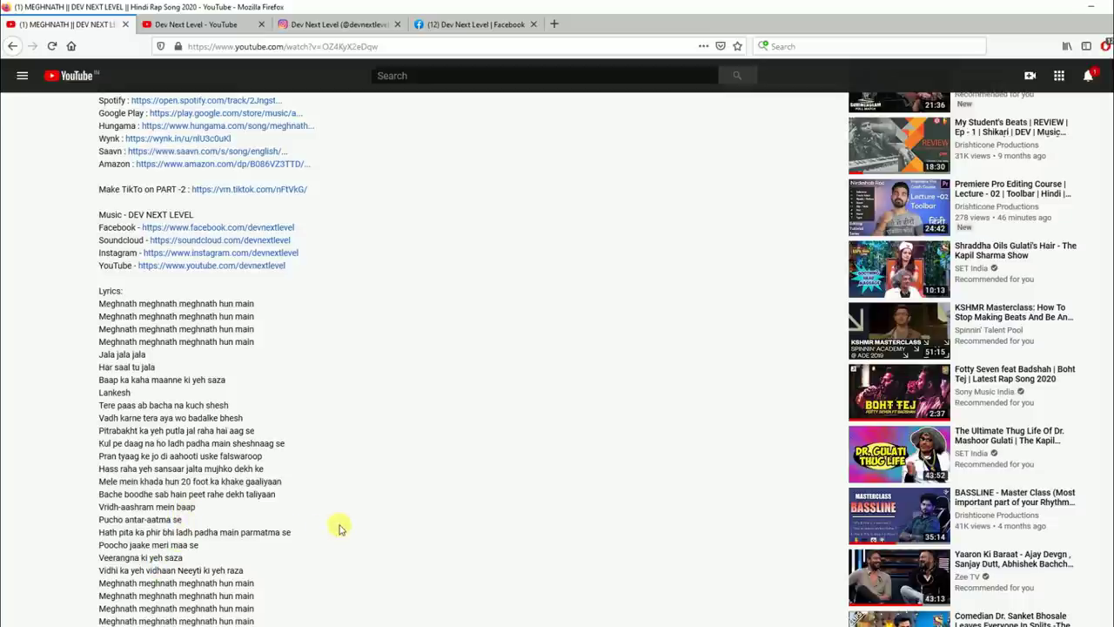
scroll(339, 528, "down", 4)
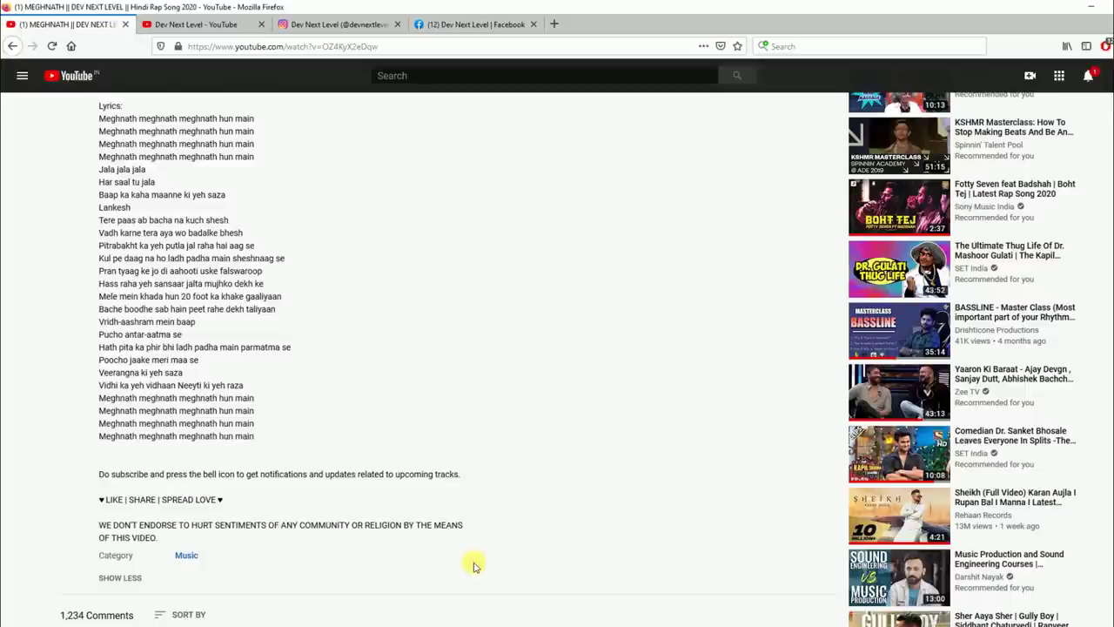
Step: Return to the FL Studio playlist, mute Track 20 (hey), and solo Track 23 (mid kick)
left_click(433, 623)
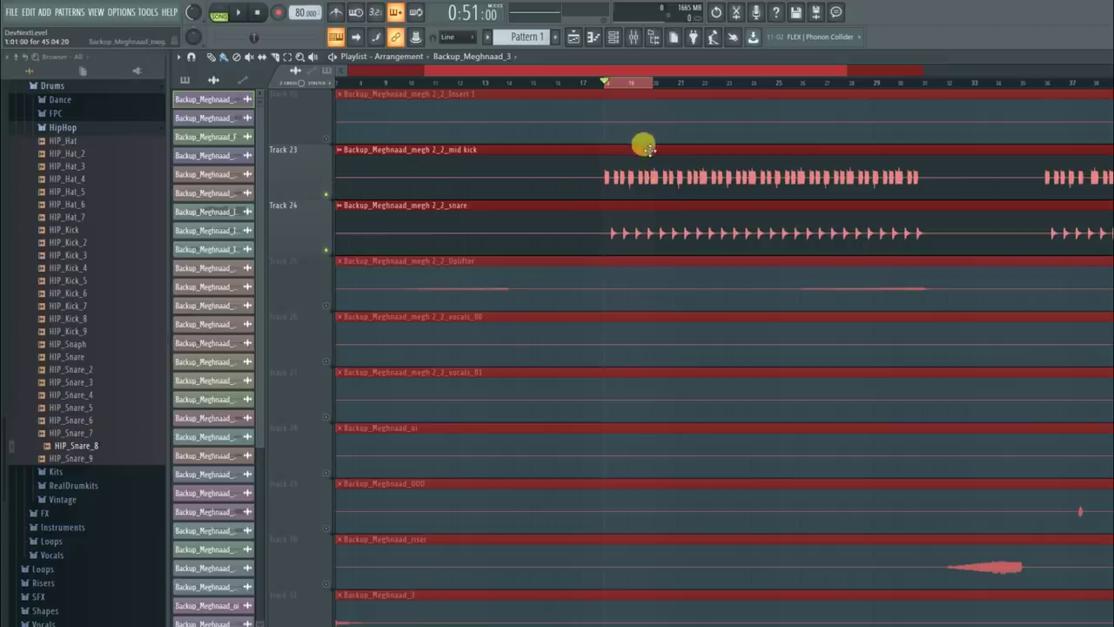
scroll(631, 308, "up", 5)
scroll(649, 82, "up", 3)
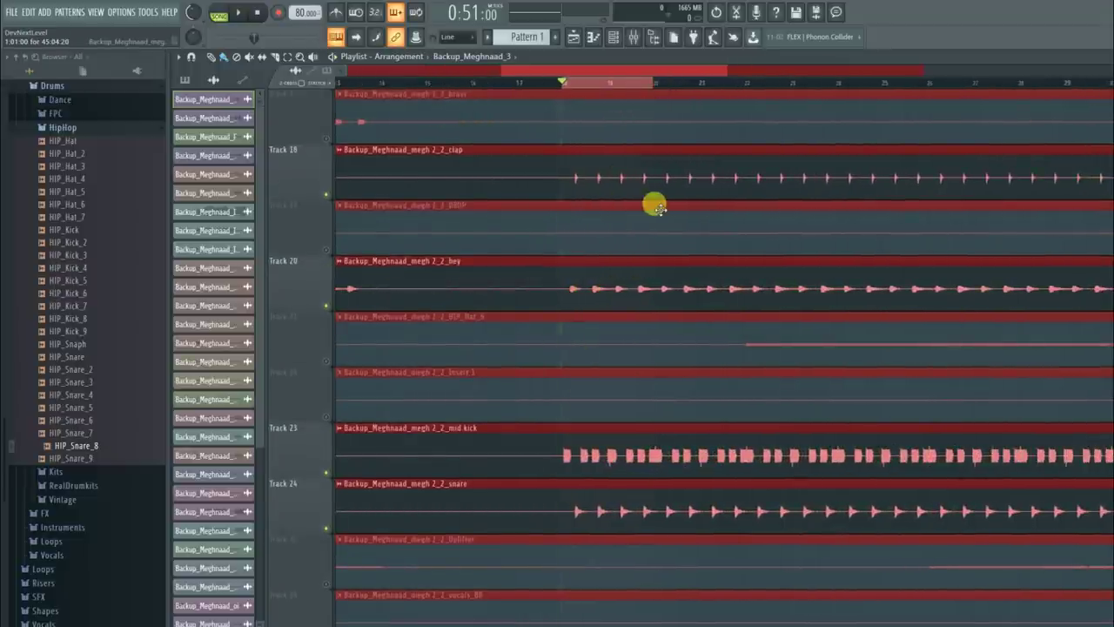
left_click(327, 305)
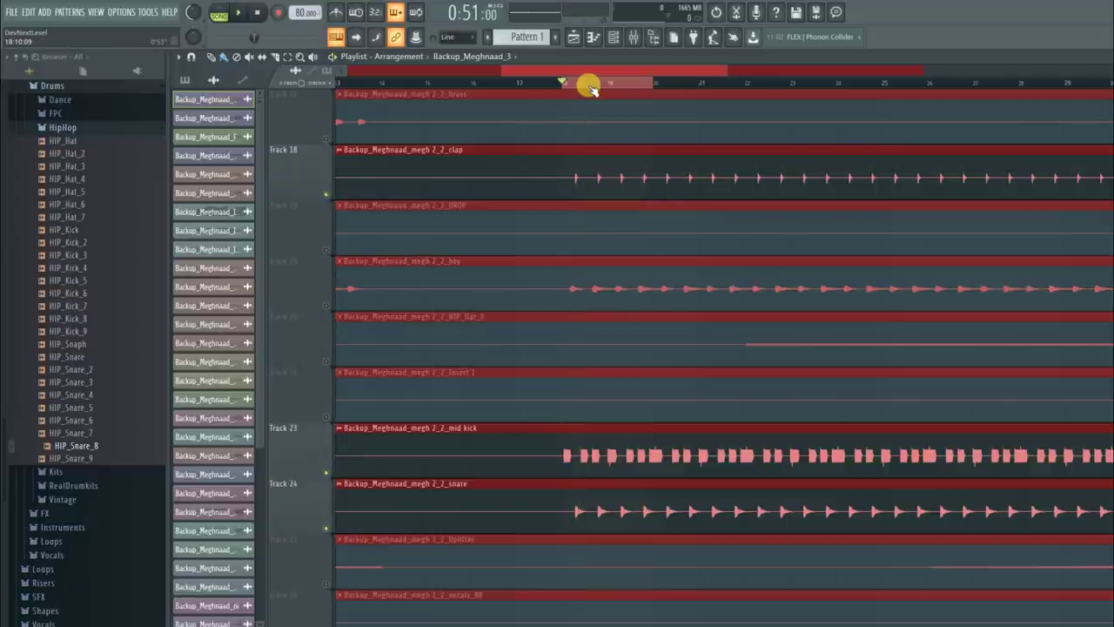
left_click(325, 489)
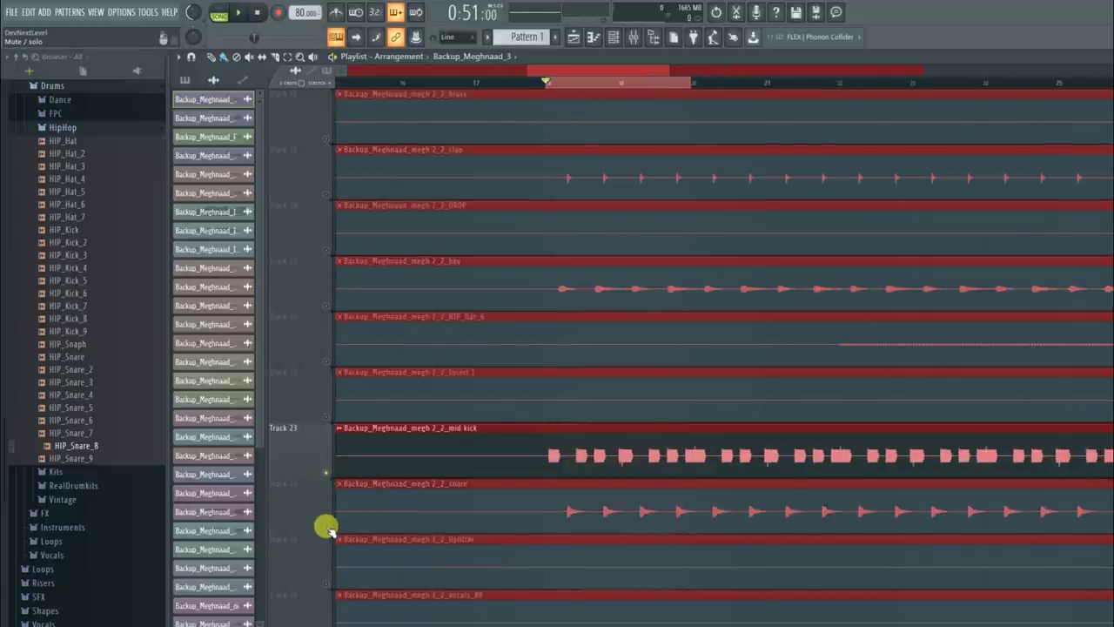
Step: Unmute Track 14 (31) to layer it with the mid kick over the bars 18 to 20 loop
scroll(534, 437, "up", 5)
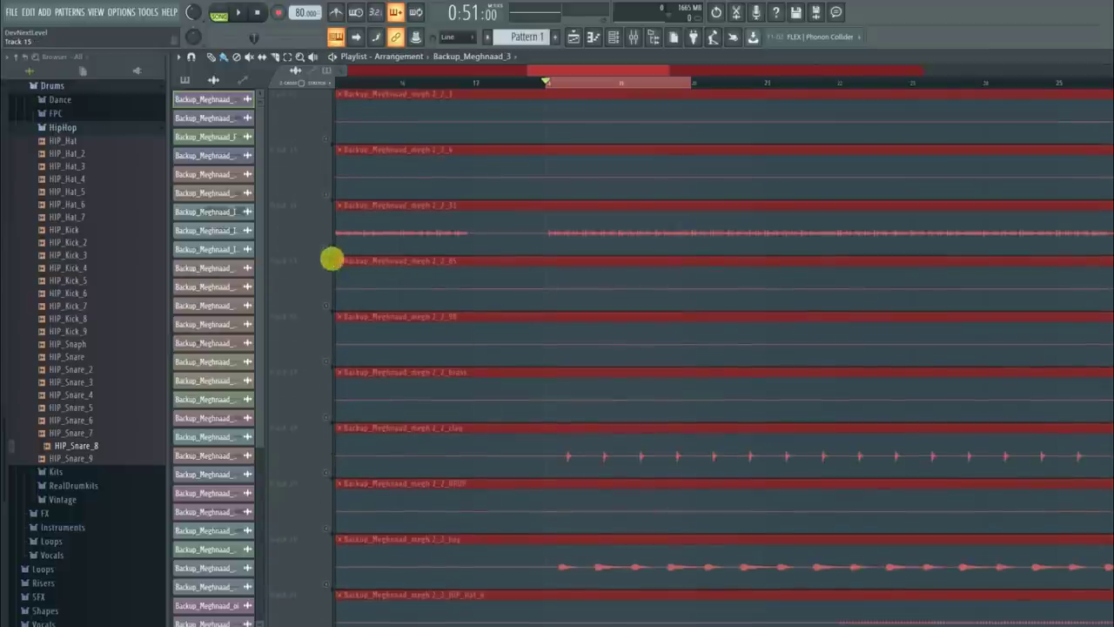
left_click(325, 249)
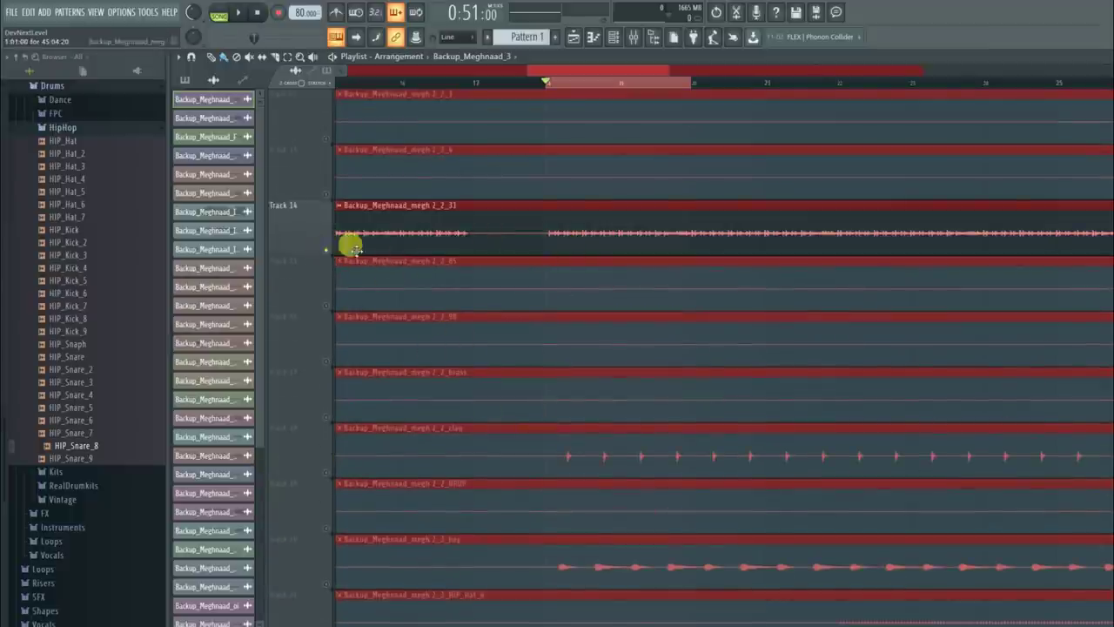
scroll(653, 82, "up", 2)
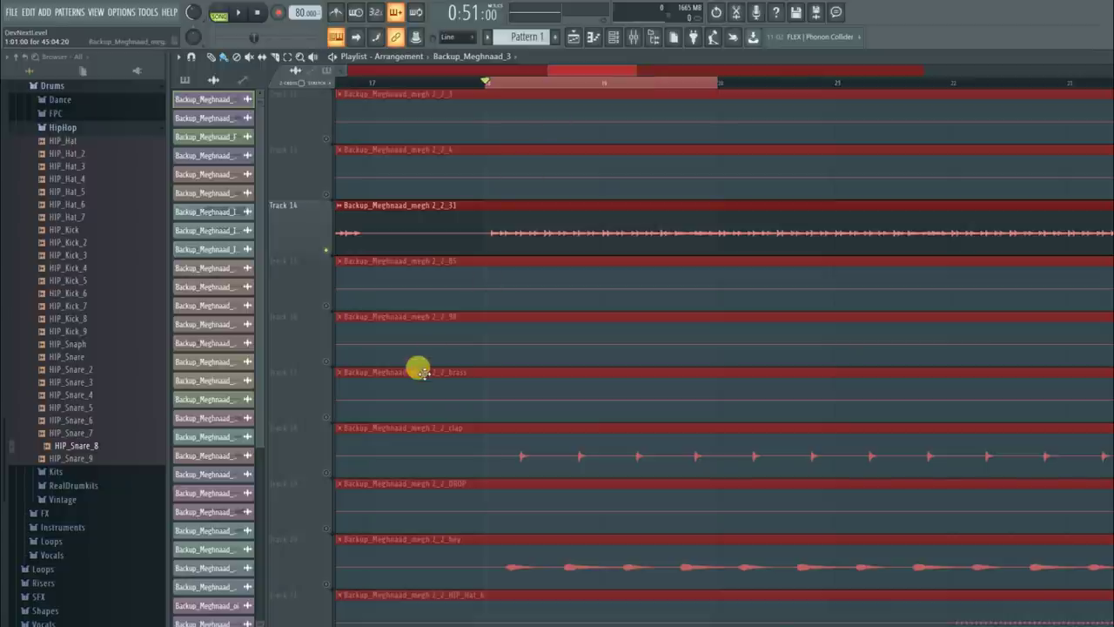
Step: Layer Track 24 (snare) with Track 23 (mid kick) and play the bars 18 to 20 loop, stopping after listening
scroll(418, 370, "down", 2)
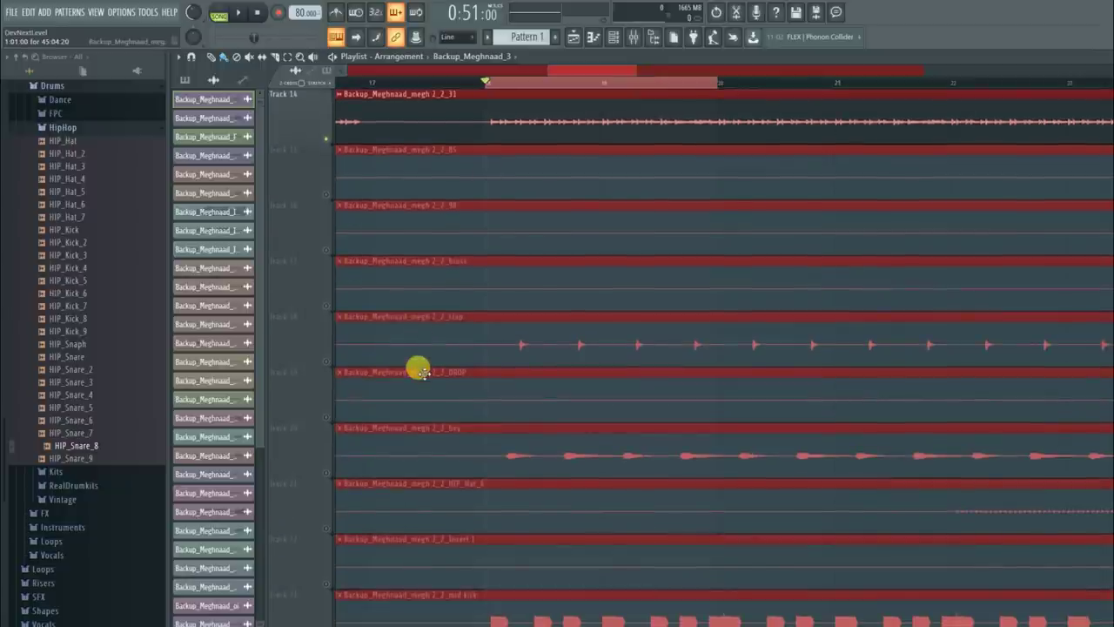
scroll(442, 461, "down", 1)
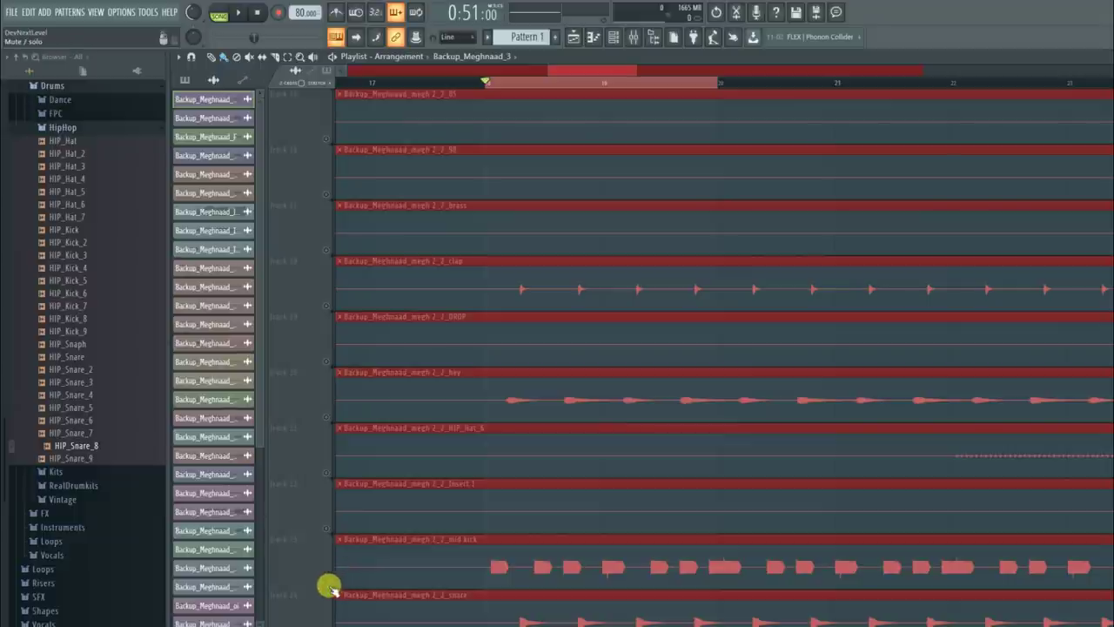
scroll(375, 563, "down", 1)
scroll(420, 544, "down", 1)
left_click(327, 528)
key("space")
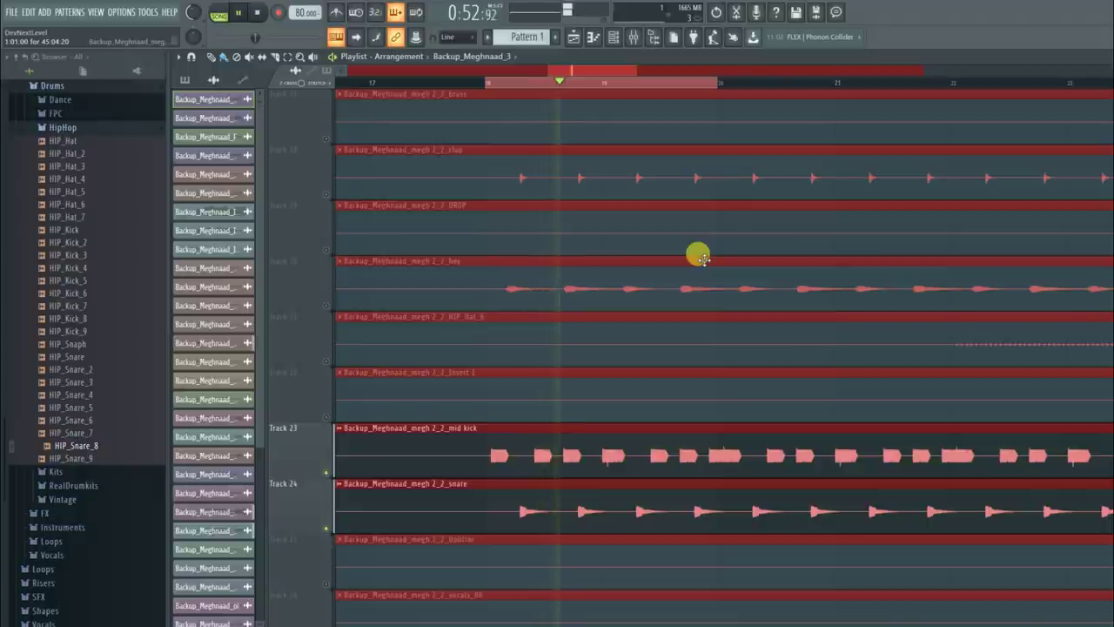
key("space")
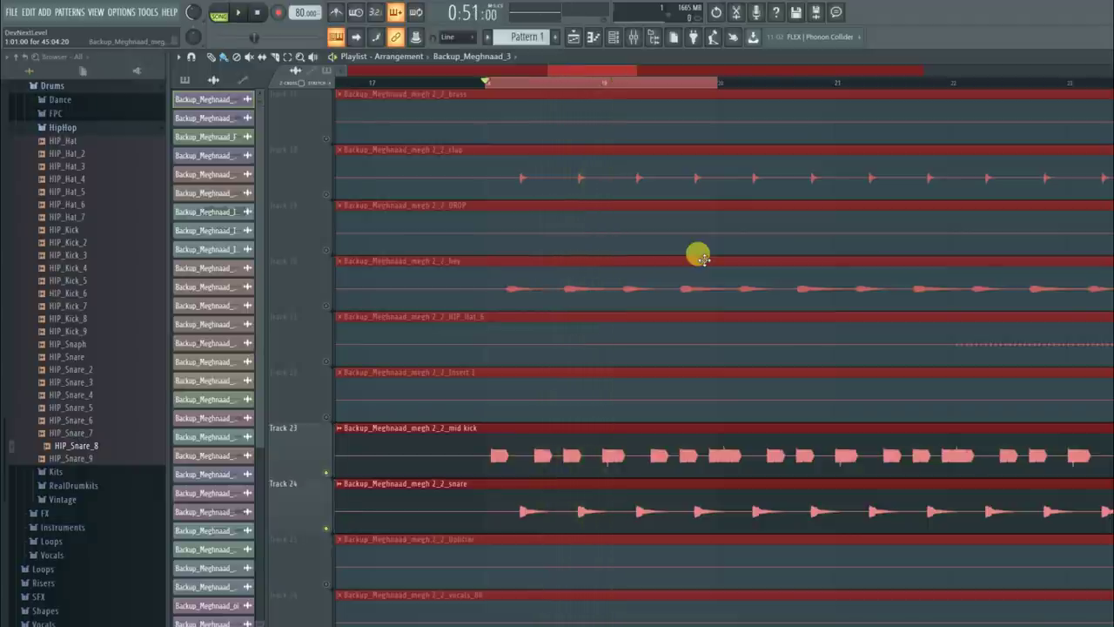
Step: Restore all muted tracks, clear the loop selection, and play the full arrangement from just before bar 18, stopping after listening
scroll(615, 346, "up", 6)
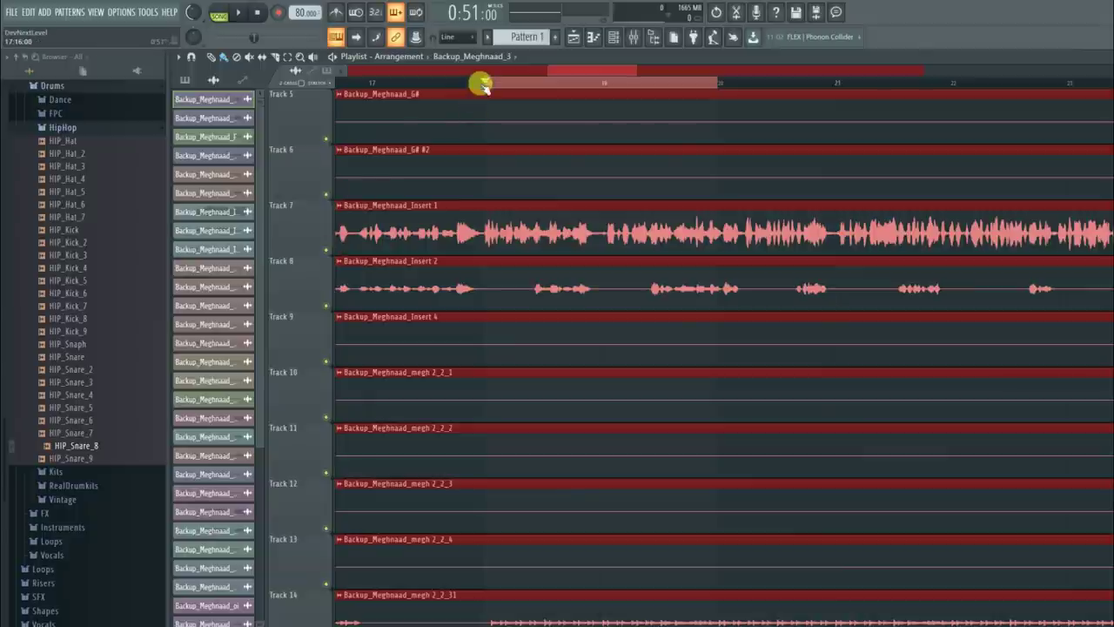
left_click(480, 82)
key("space")
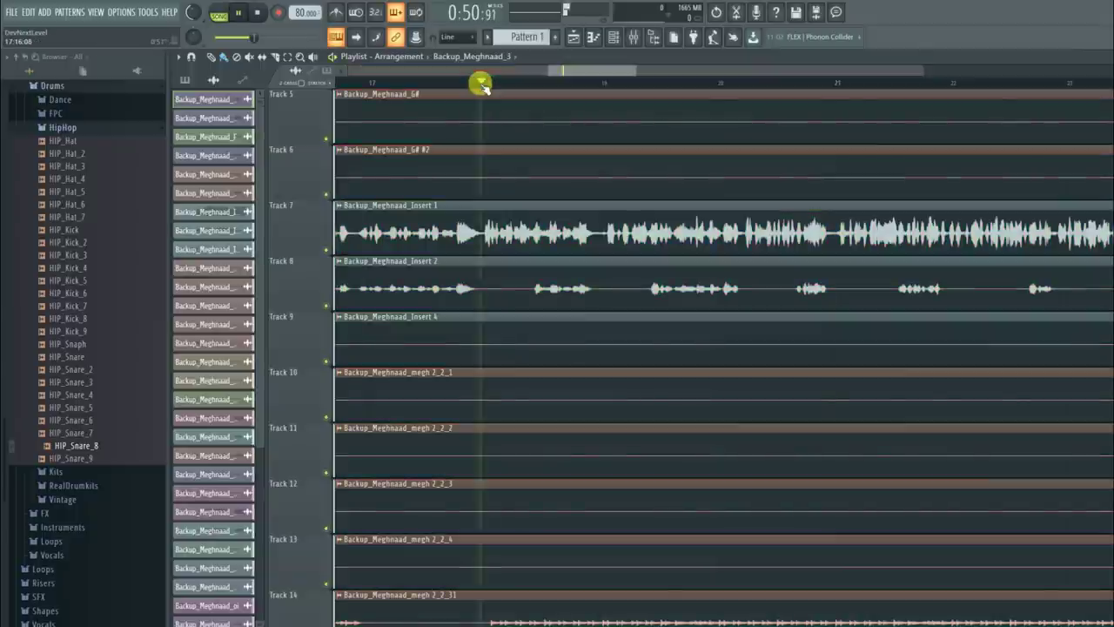
scroll(484, 87, "down", 4)
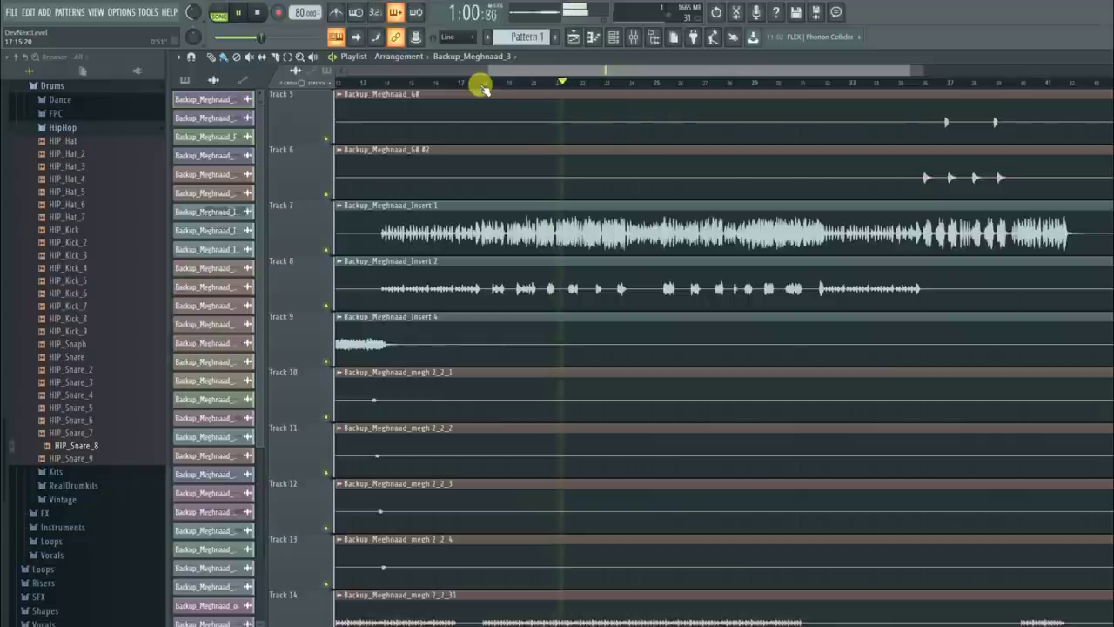
key("space")
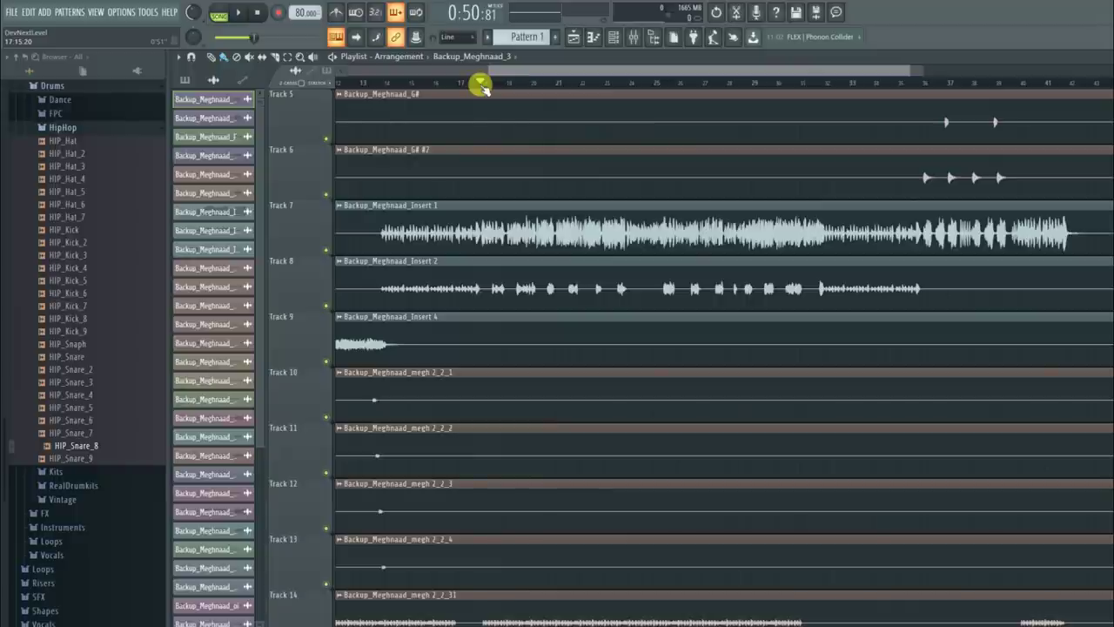
Step: Solo Track 31 (Backup_Meghnaad_3), play it from 0:13:50, and bring all the other tracks back after stopping
left_click_drag(482, 84, 498, 84)
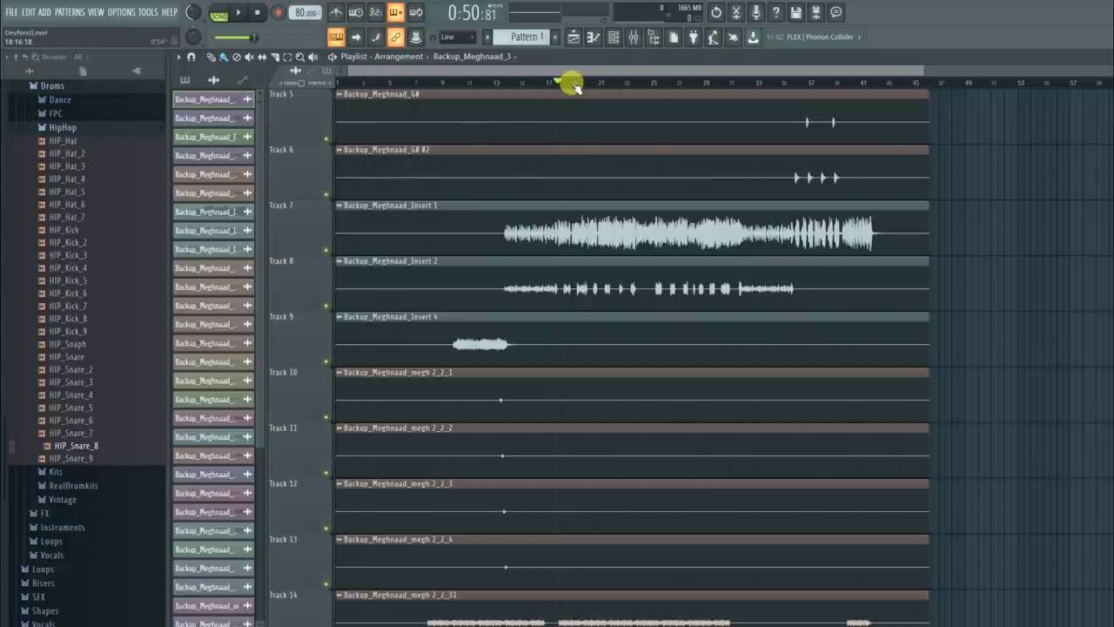
scroll(636, 362, "down", 5)
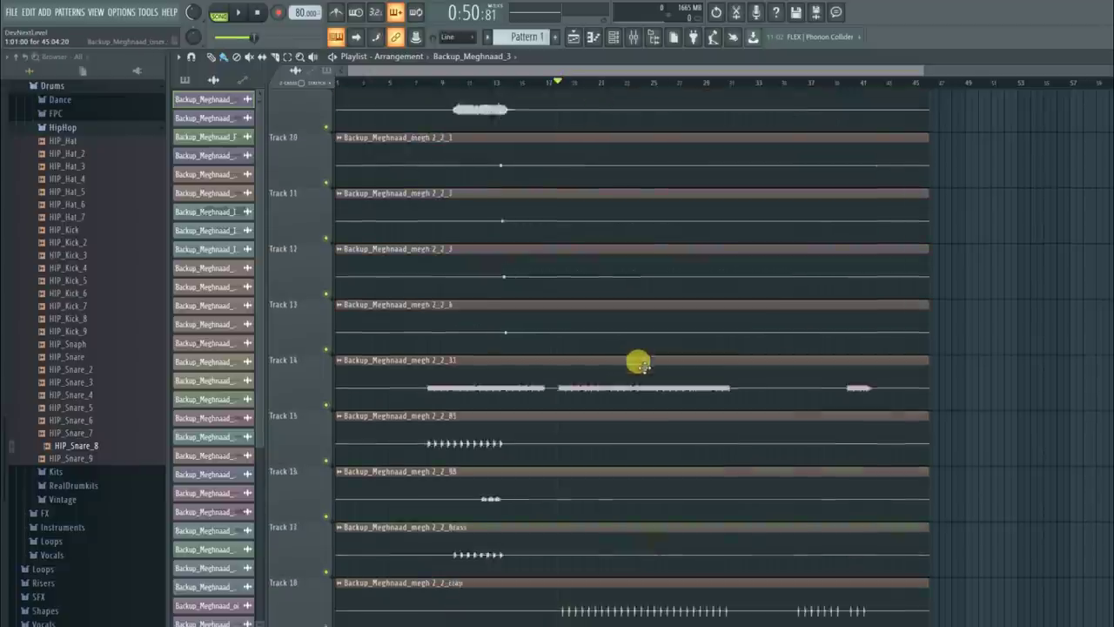
scroll(639, 359, "down", 4)
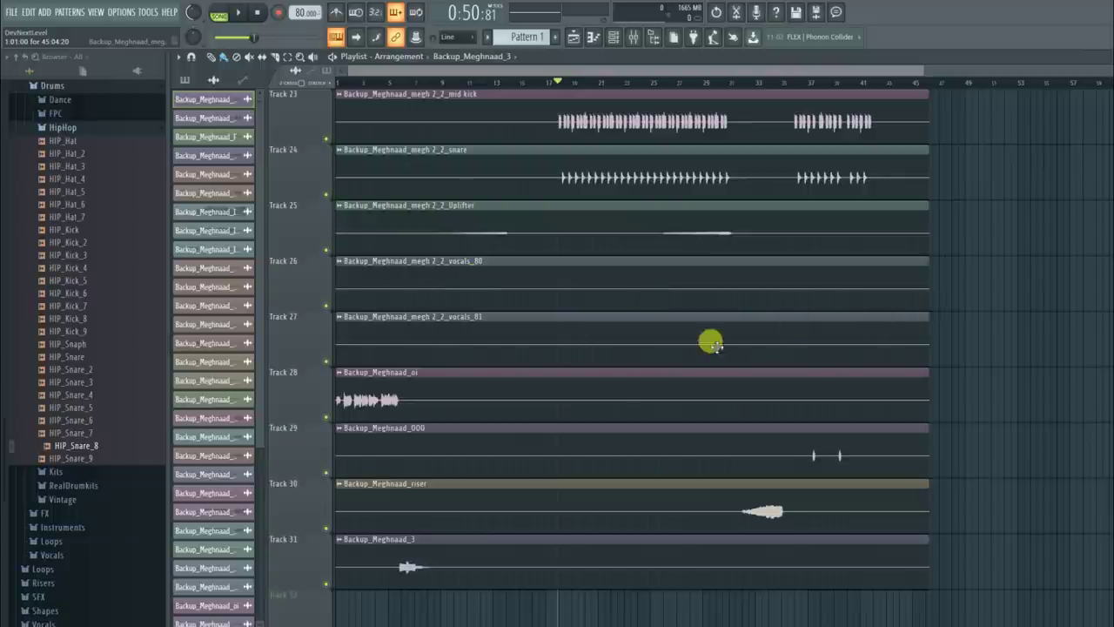
scroll(566, 398, "down", 1)
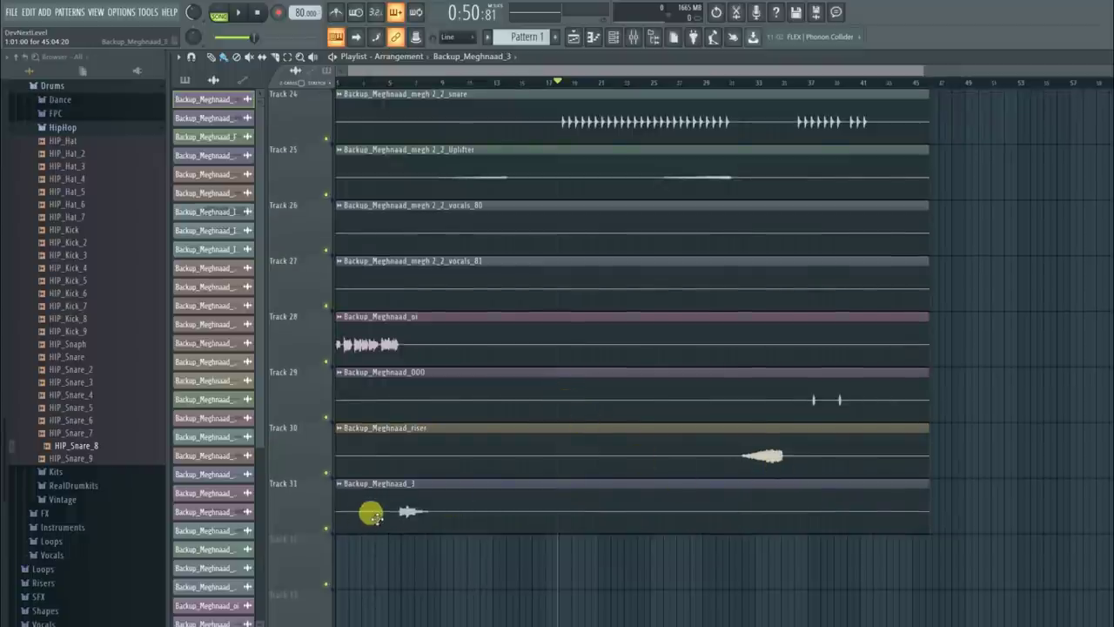
left_click(396, 80)
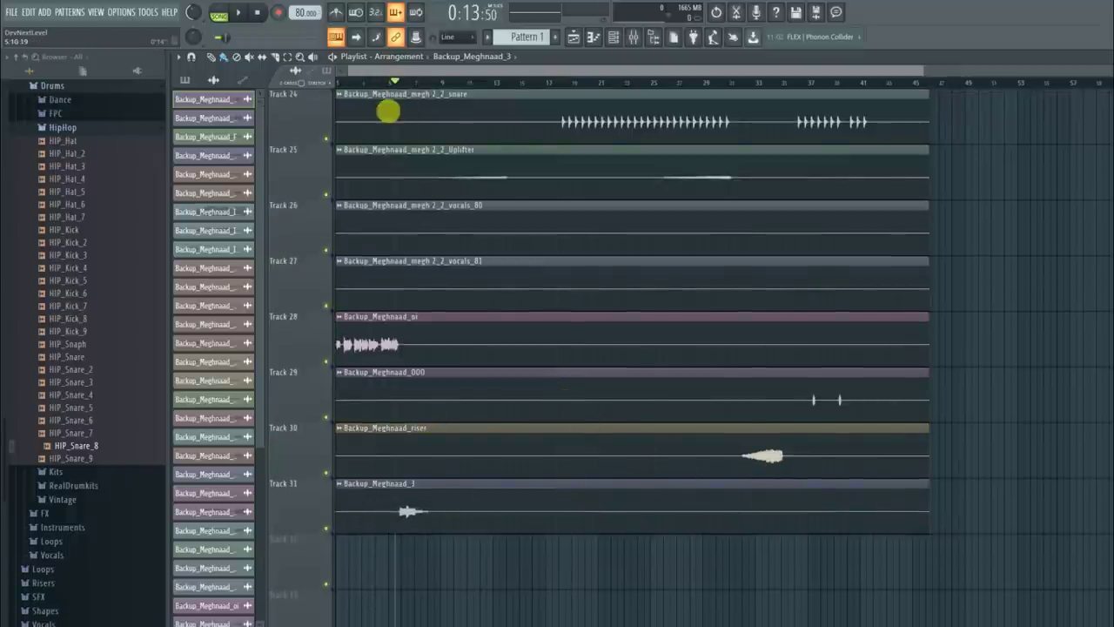
right_click(325, 527)
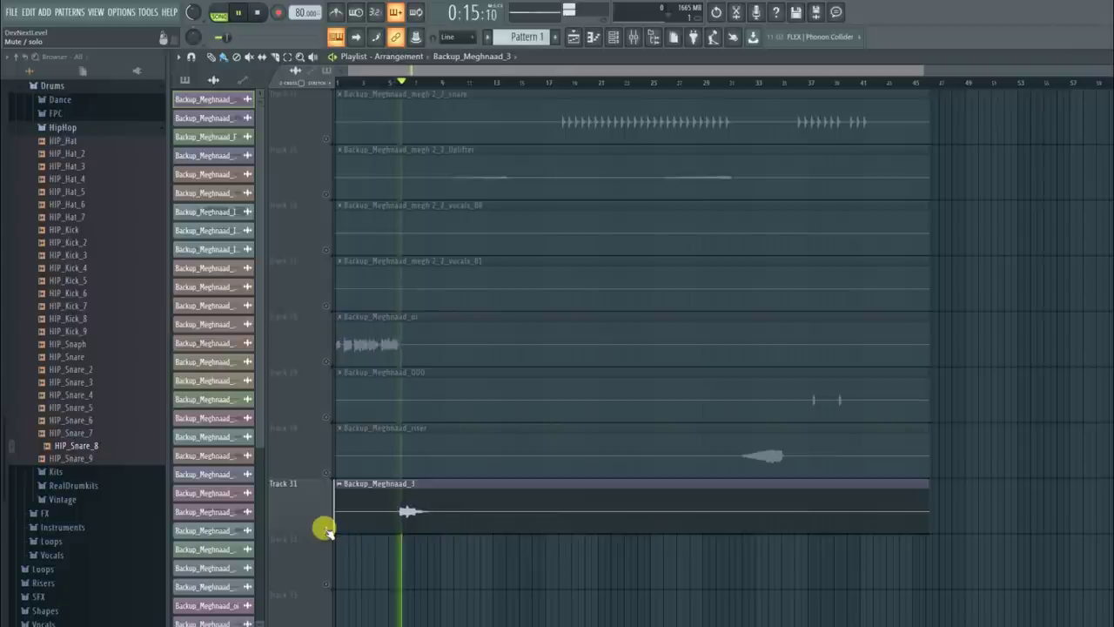
key("space")
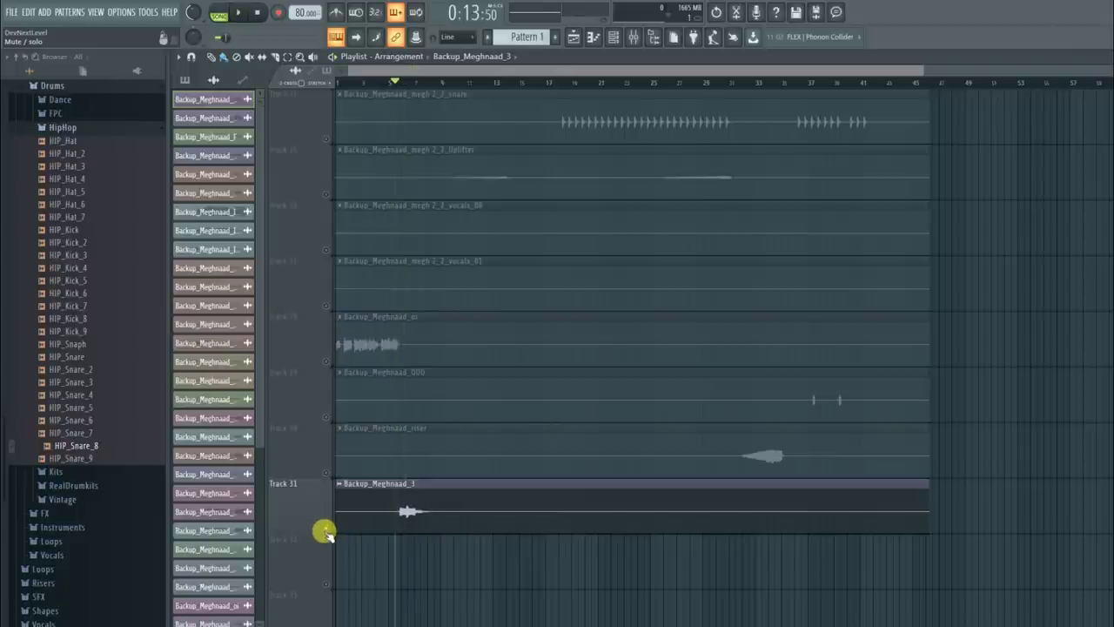
right_click(325, 529)
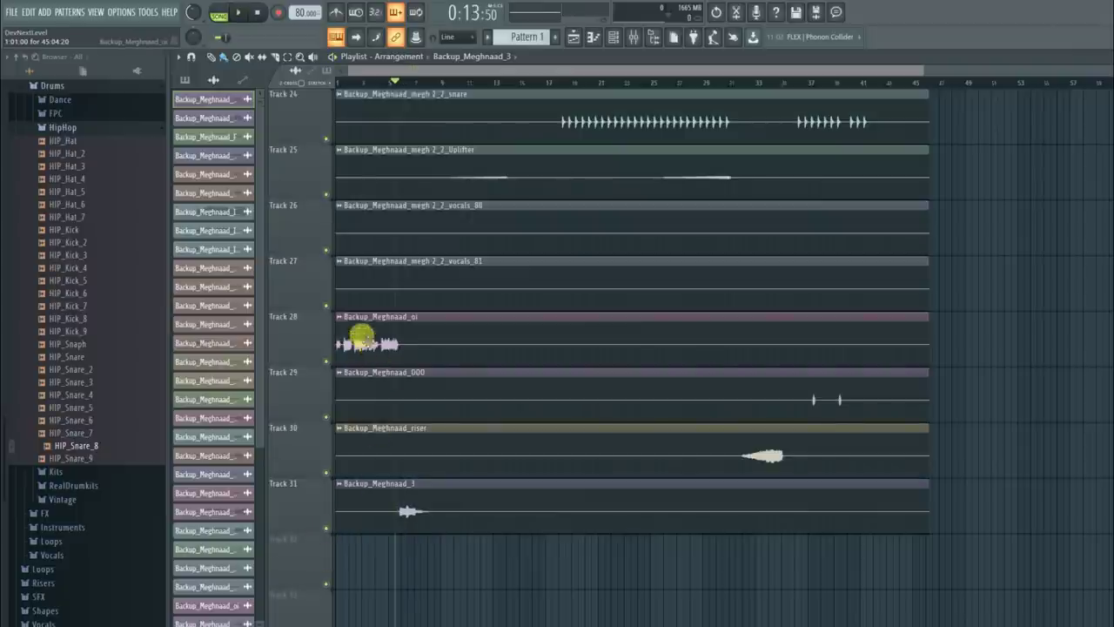
Step: Examine the complete arrangement of stem tracks across the playlist, from the effects and vocals to the drums
scroll(664, 355, "up", 3)
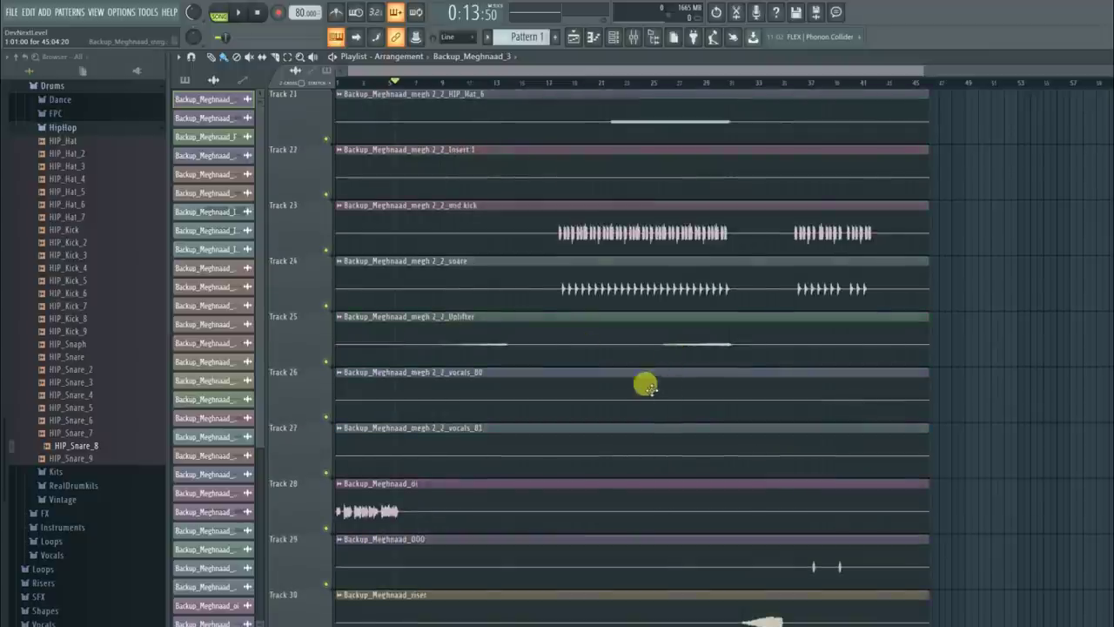
scroll(627, 387, "up", 2)
scroll(607, 393, "up", 3)
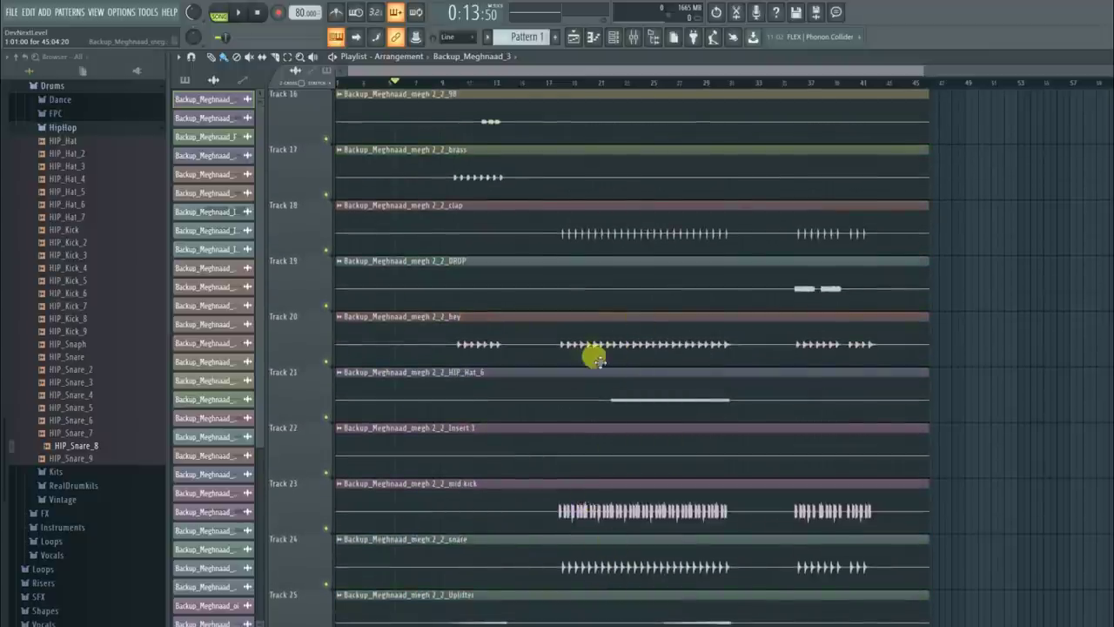
scroll(615, 294, "up", 12)
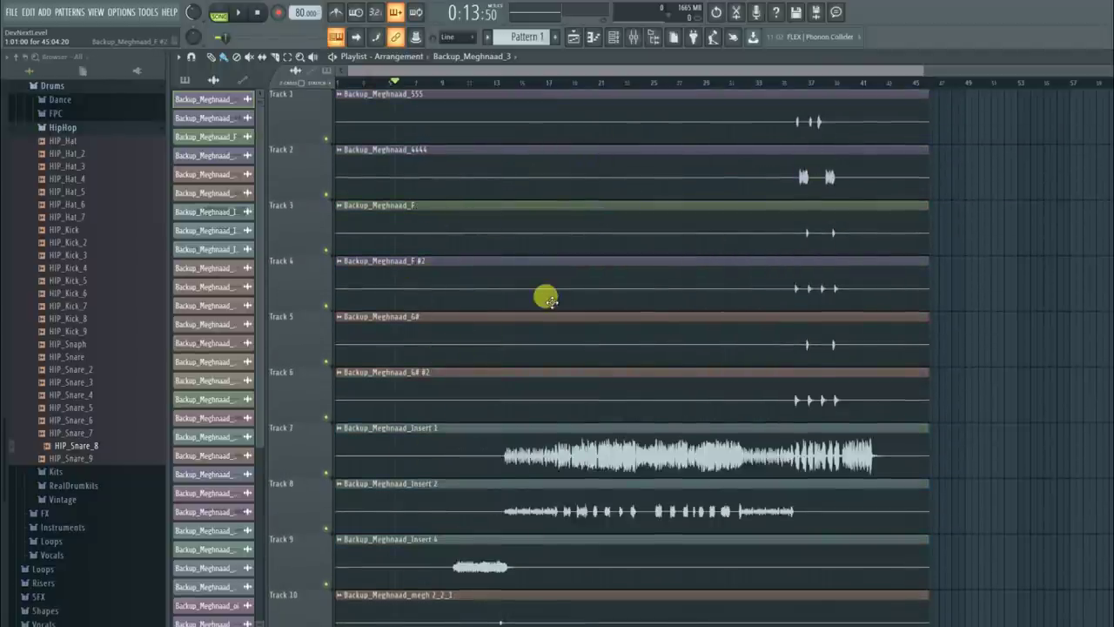
scroll(545, 296, "down", 5)
scroll(632, 349, "down", 2)
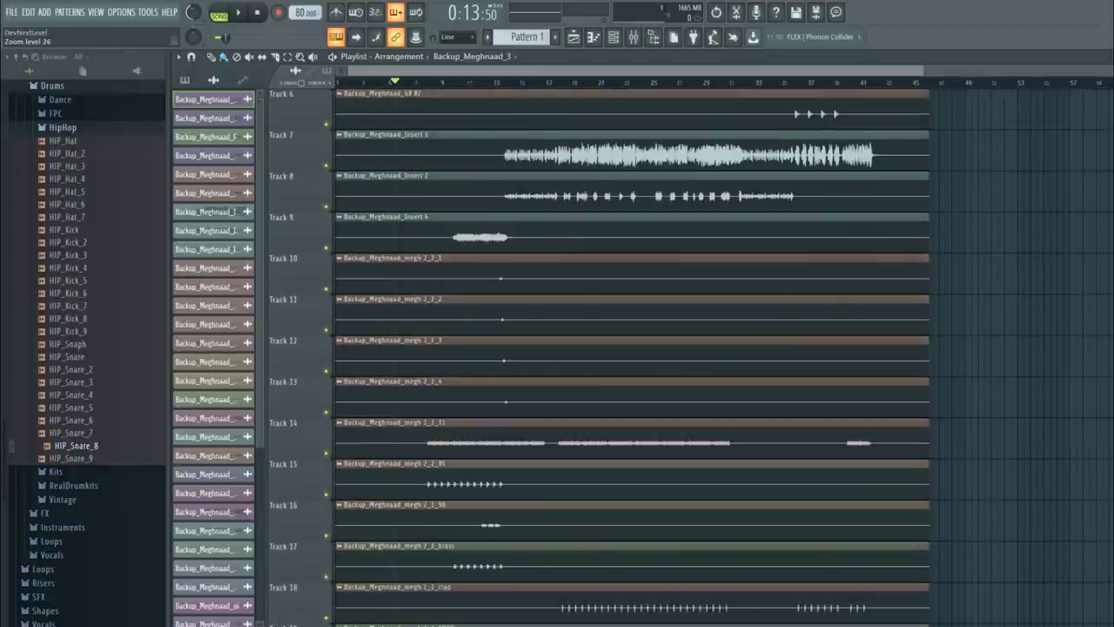
scroll(595, 353, "down", 4)
scroll(630, 414, "down", 3)
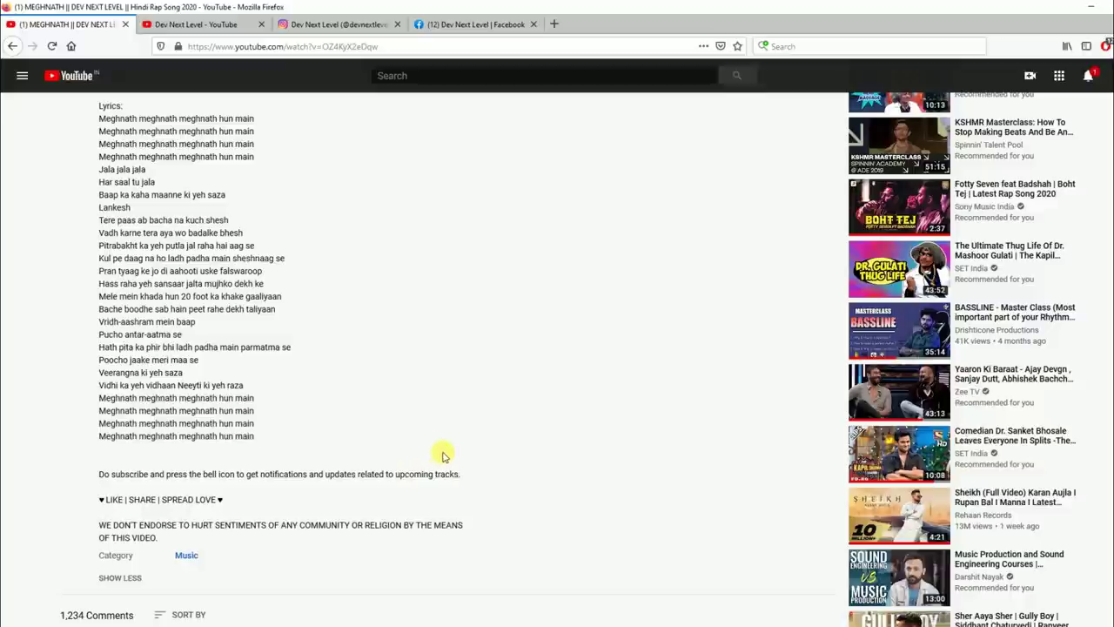
Step: Switch to the MEGHNATH YouTube page and review the lyrics, the description with its download links, and the video's closing text
scroll(524, 436, "up", 5)
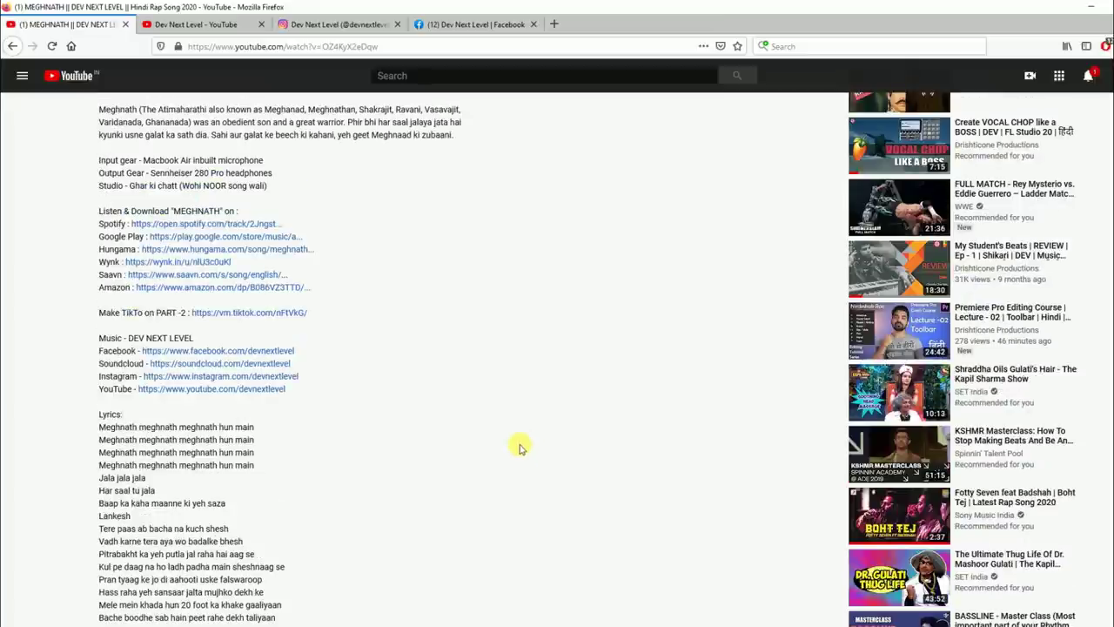
scroll(520, 448, "up", 6)
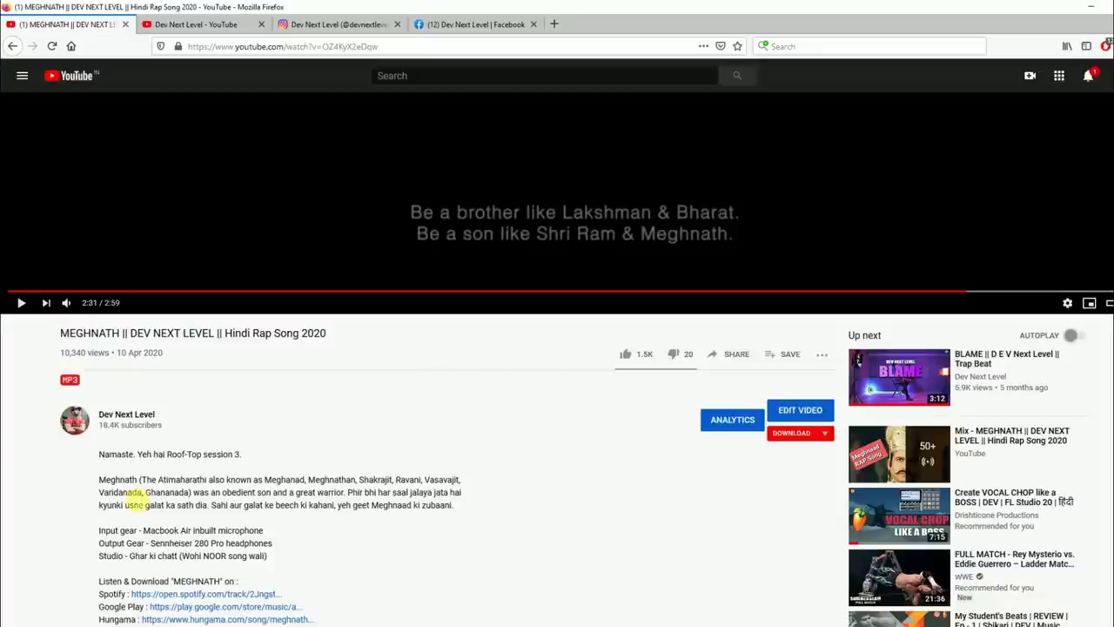
scroll(391, 485, "down", 4)
scroll(391, 455, "up", 7)
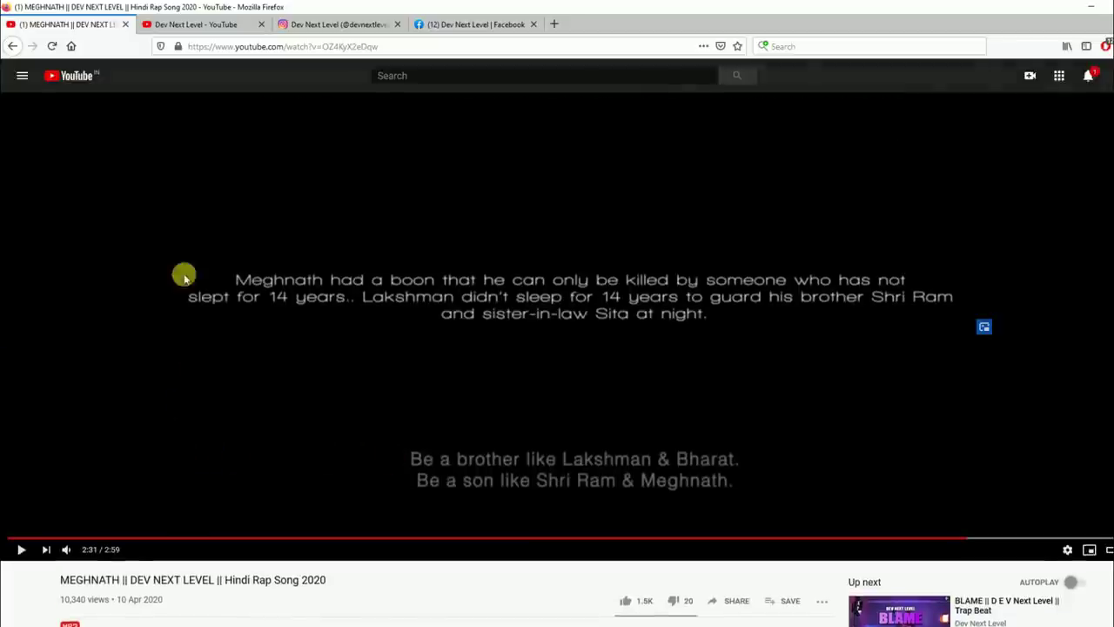
Step: Show the Dev Next Level YouTube channel, Instagram profile and Facebook page one after another
left_click(205, 27)
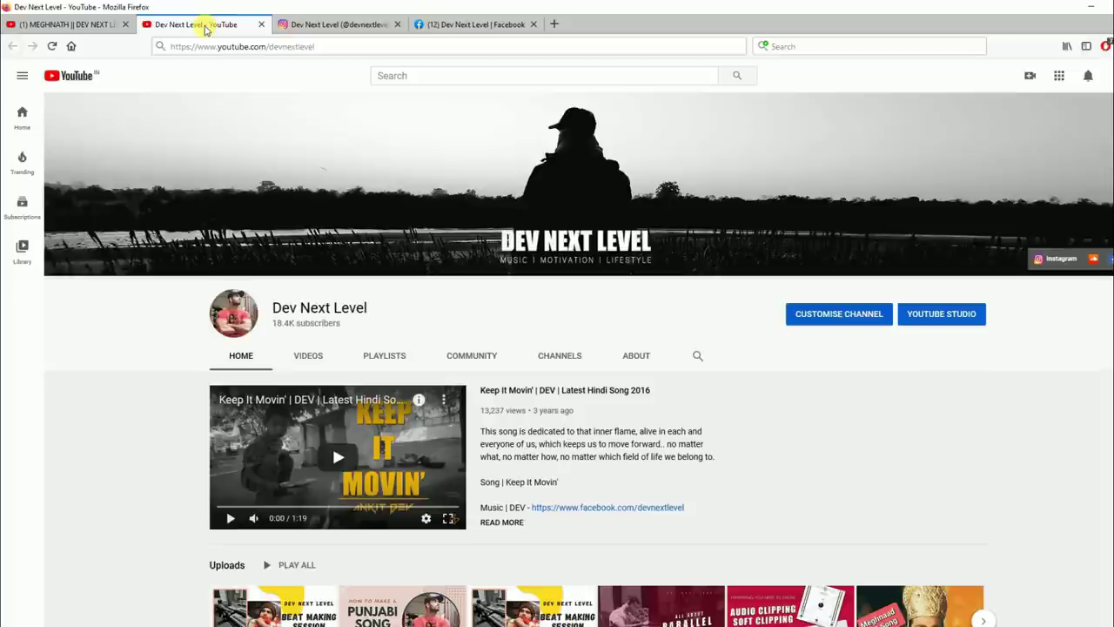
left_click(338, 26)
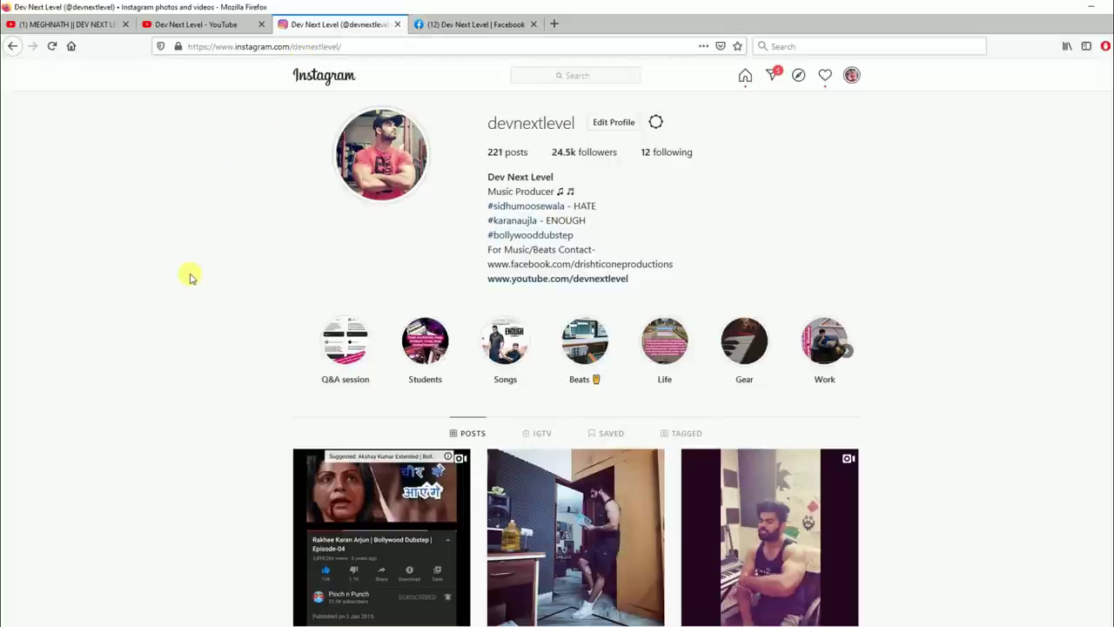
left_click(485, 25)
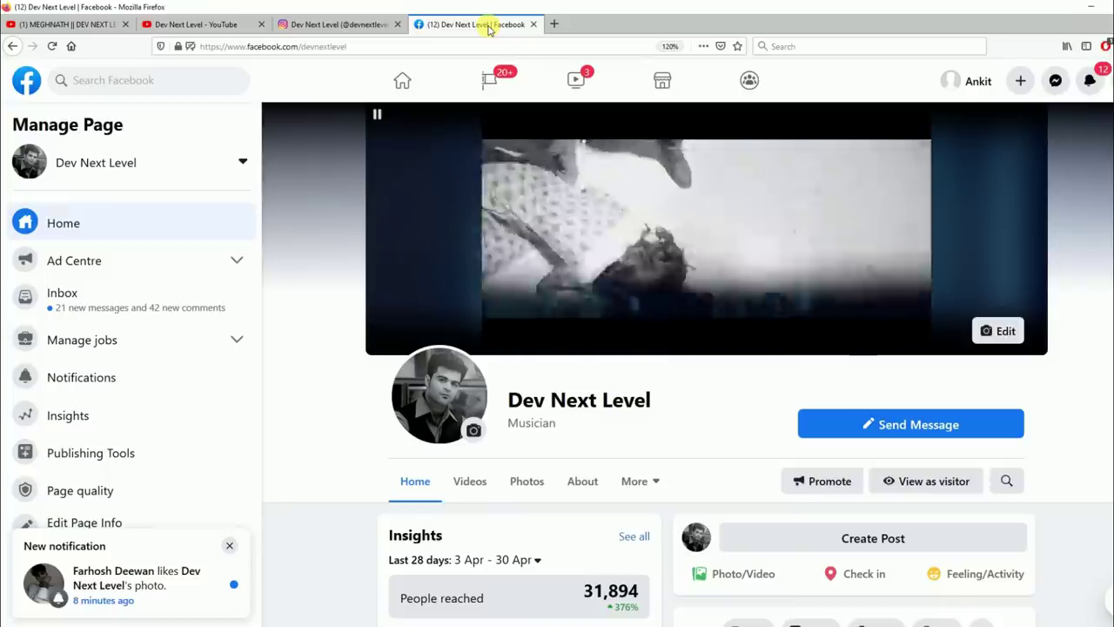